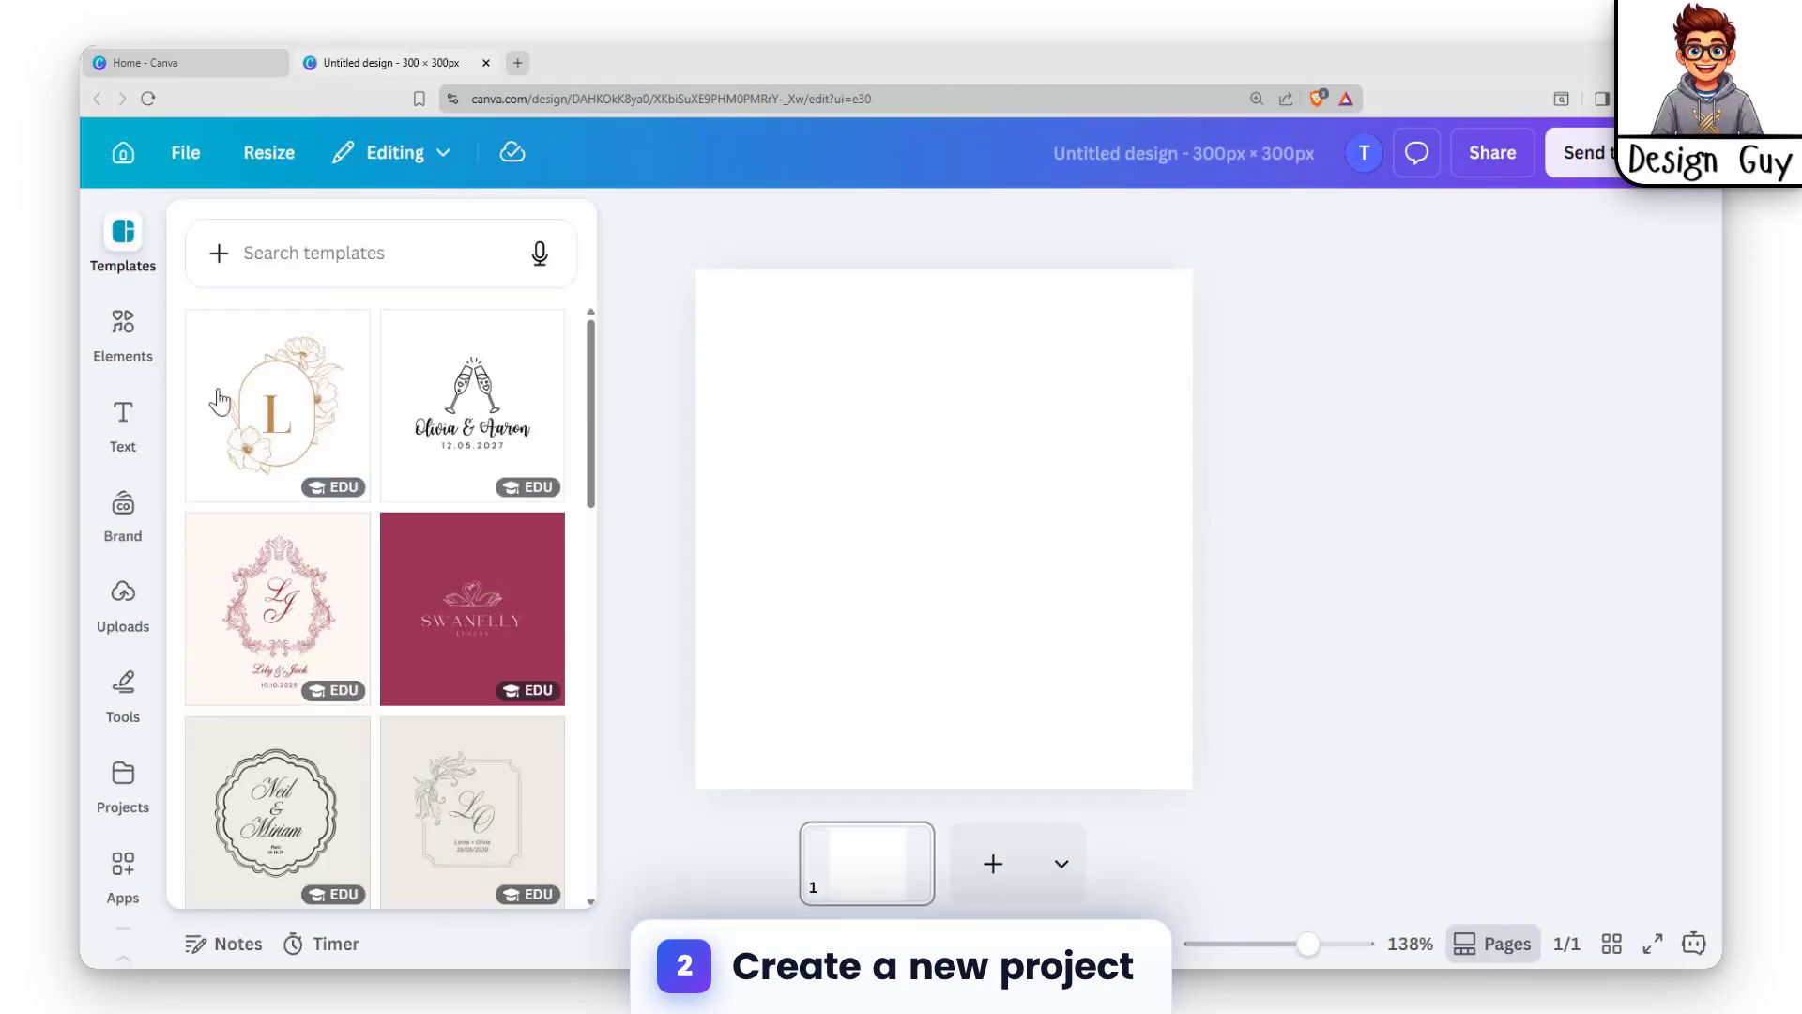
Search the elements for "hardware tools", add the tool belt graphic to the blank page, and move it slightly upward.
left_click(117, 328)
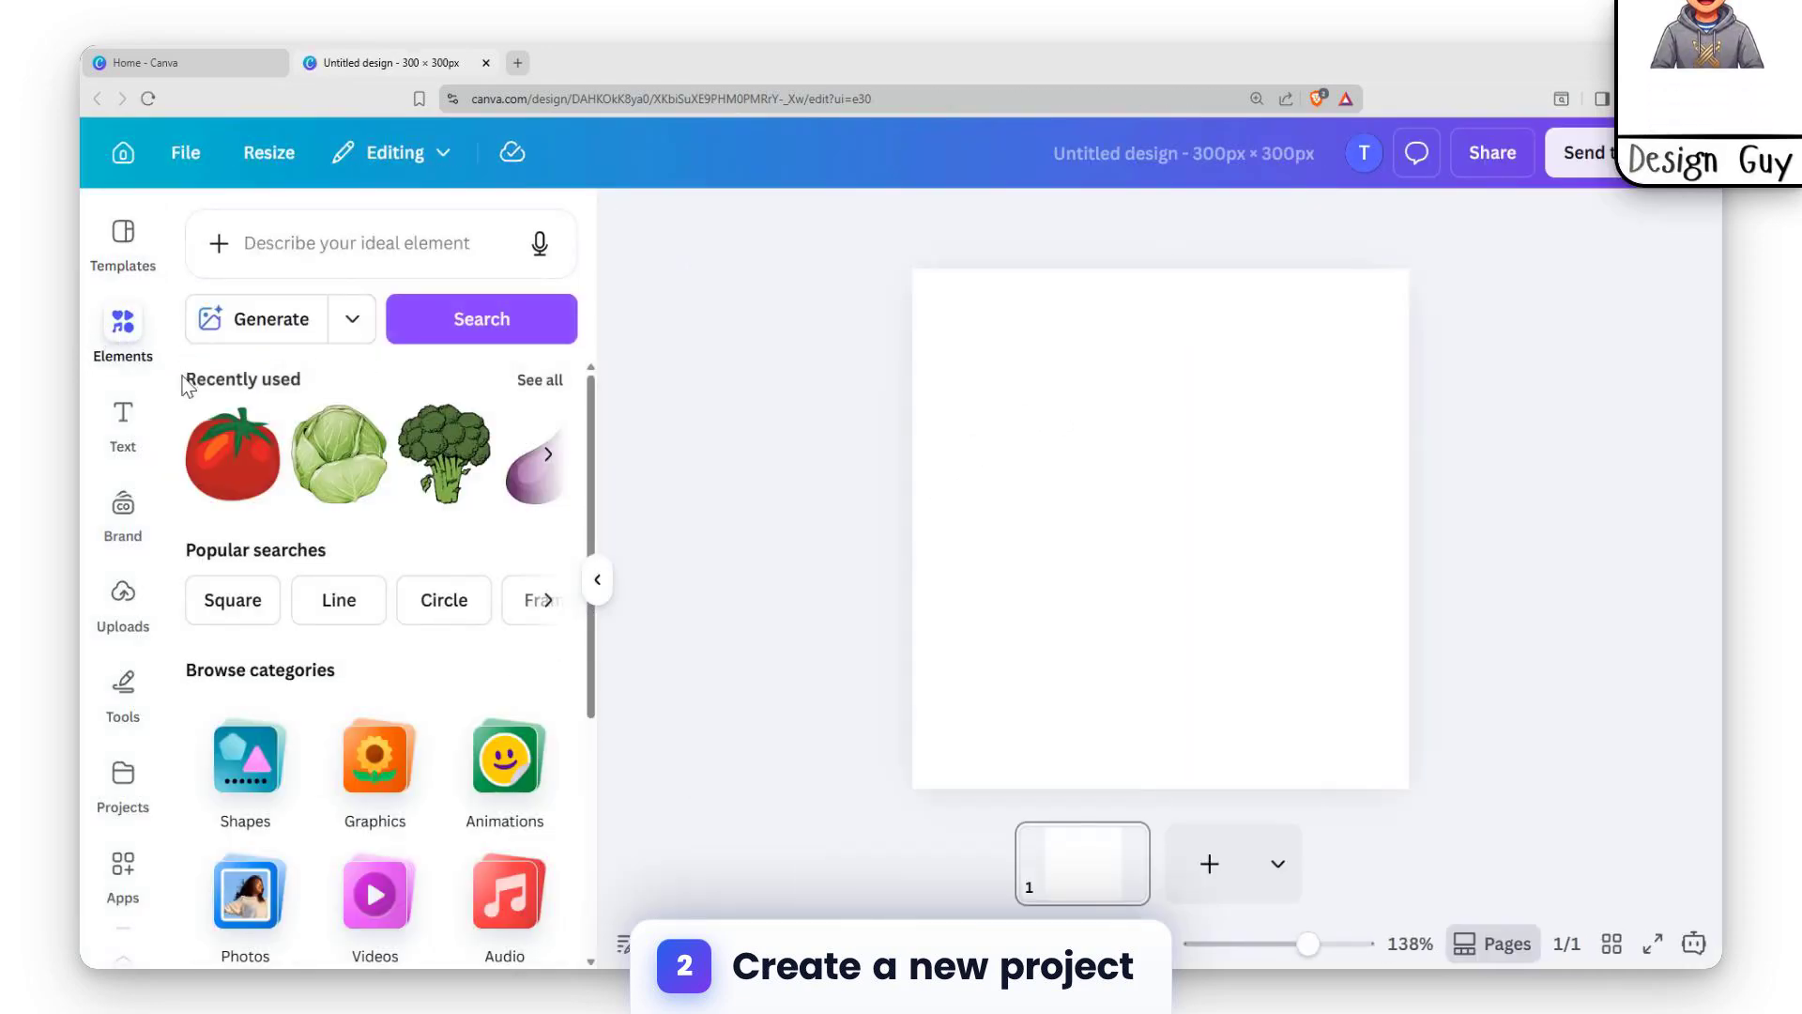
left_click(337, 243)
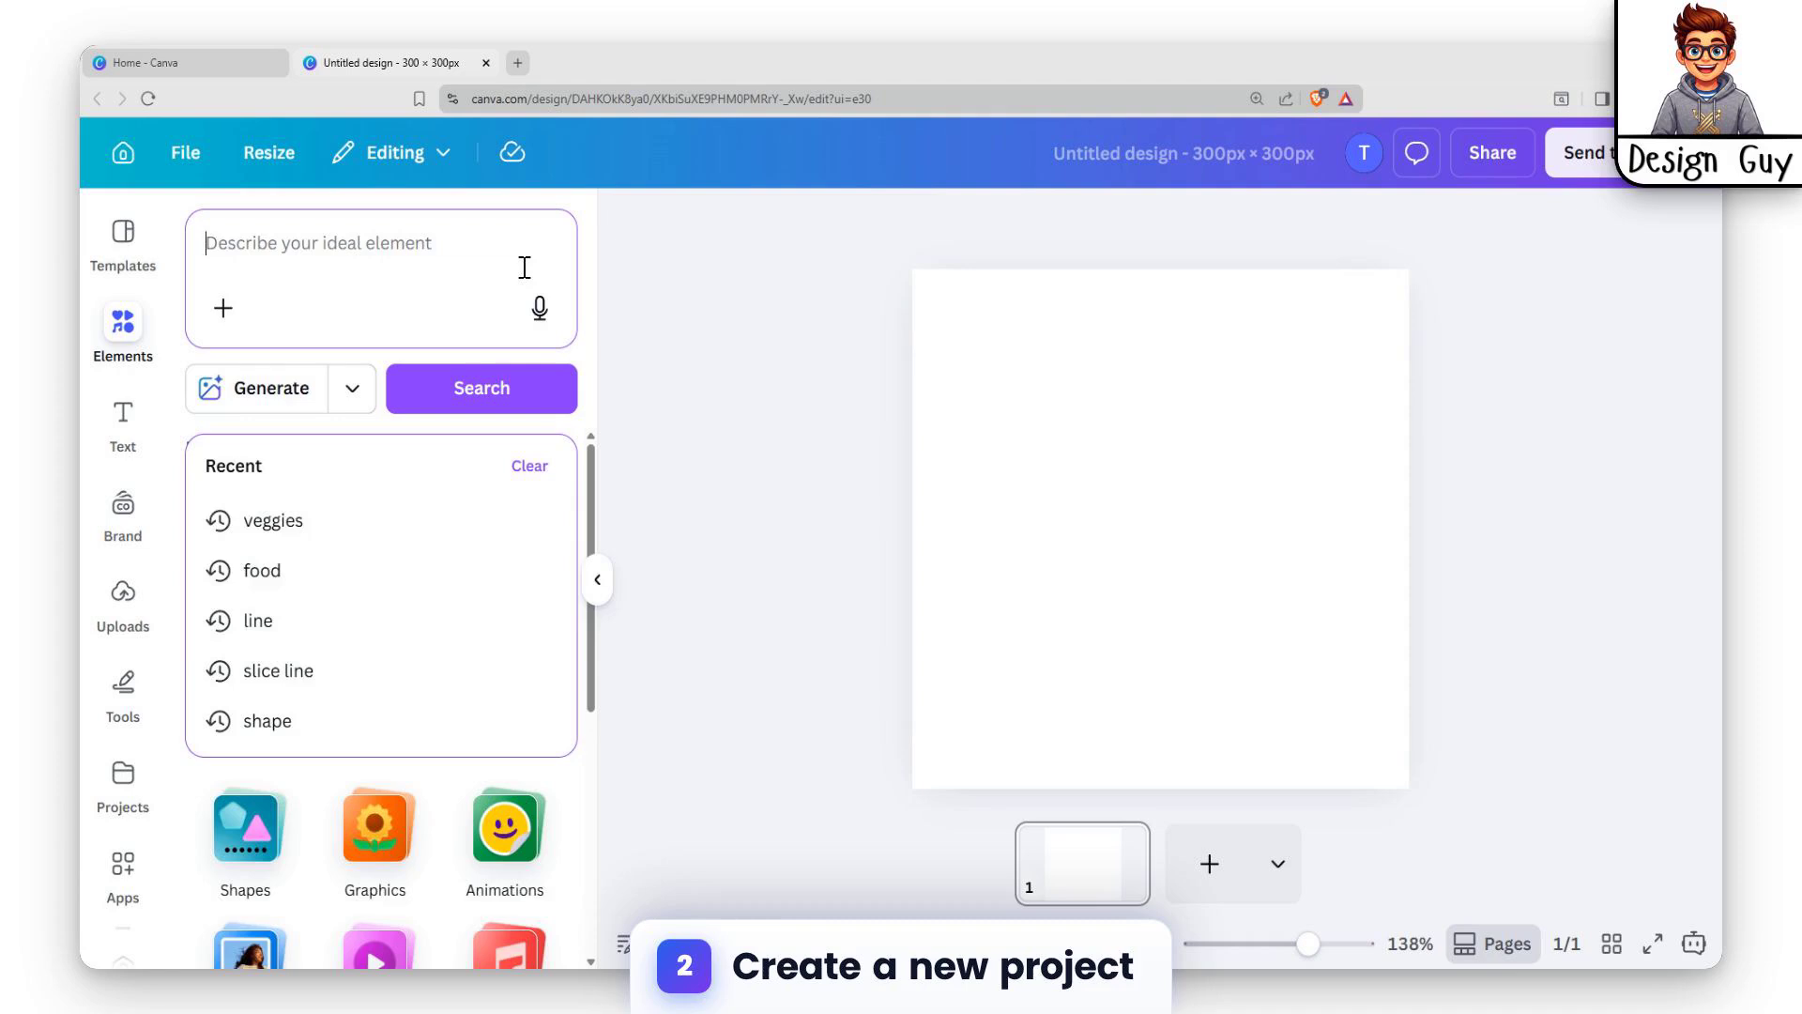
type("hardware tools")
key("Return")
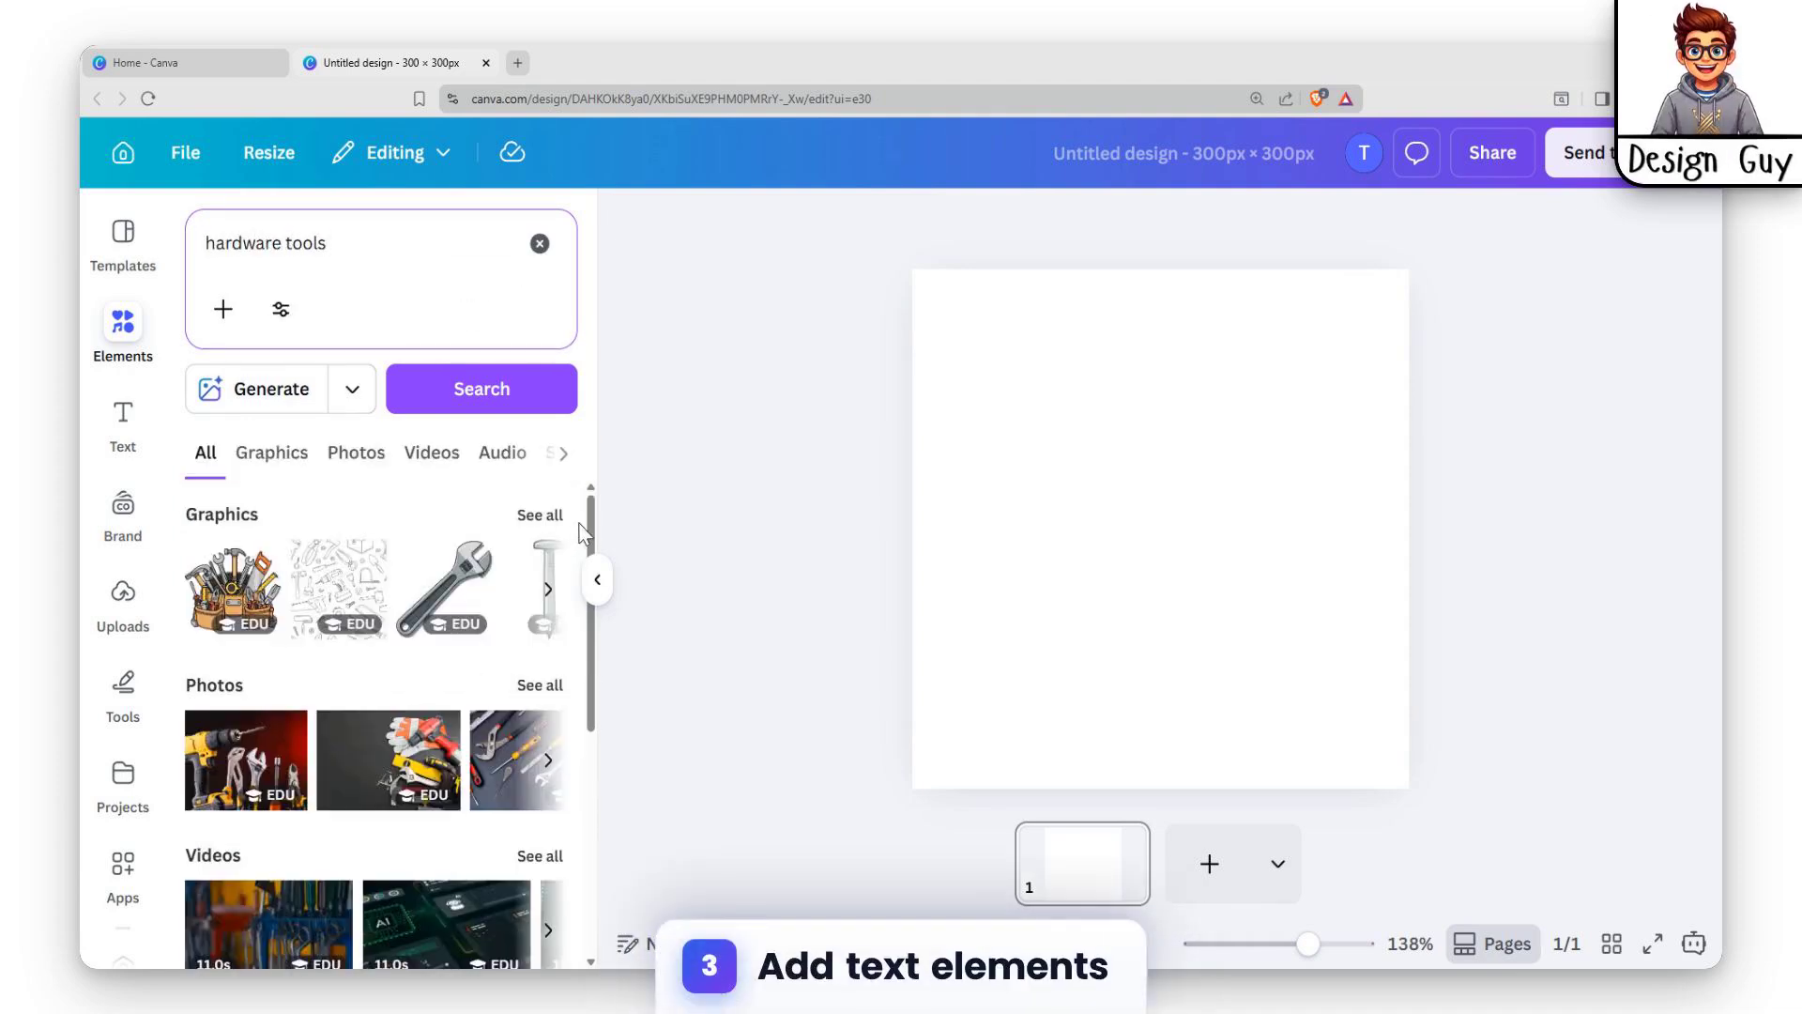
left_click(220, 600)
mouse_move(1091, 450)
left_mouse_down()
mouse_move(1066, 422)
mouse_move(1091, 428)
left_mouse_up()
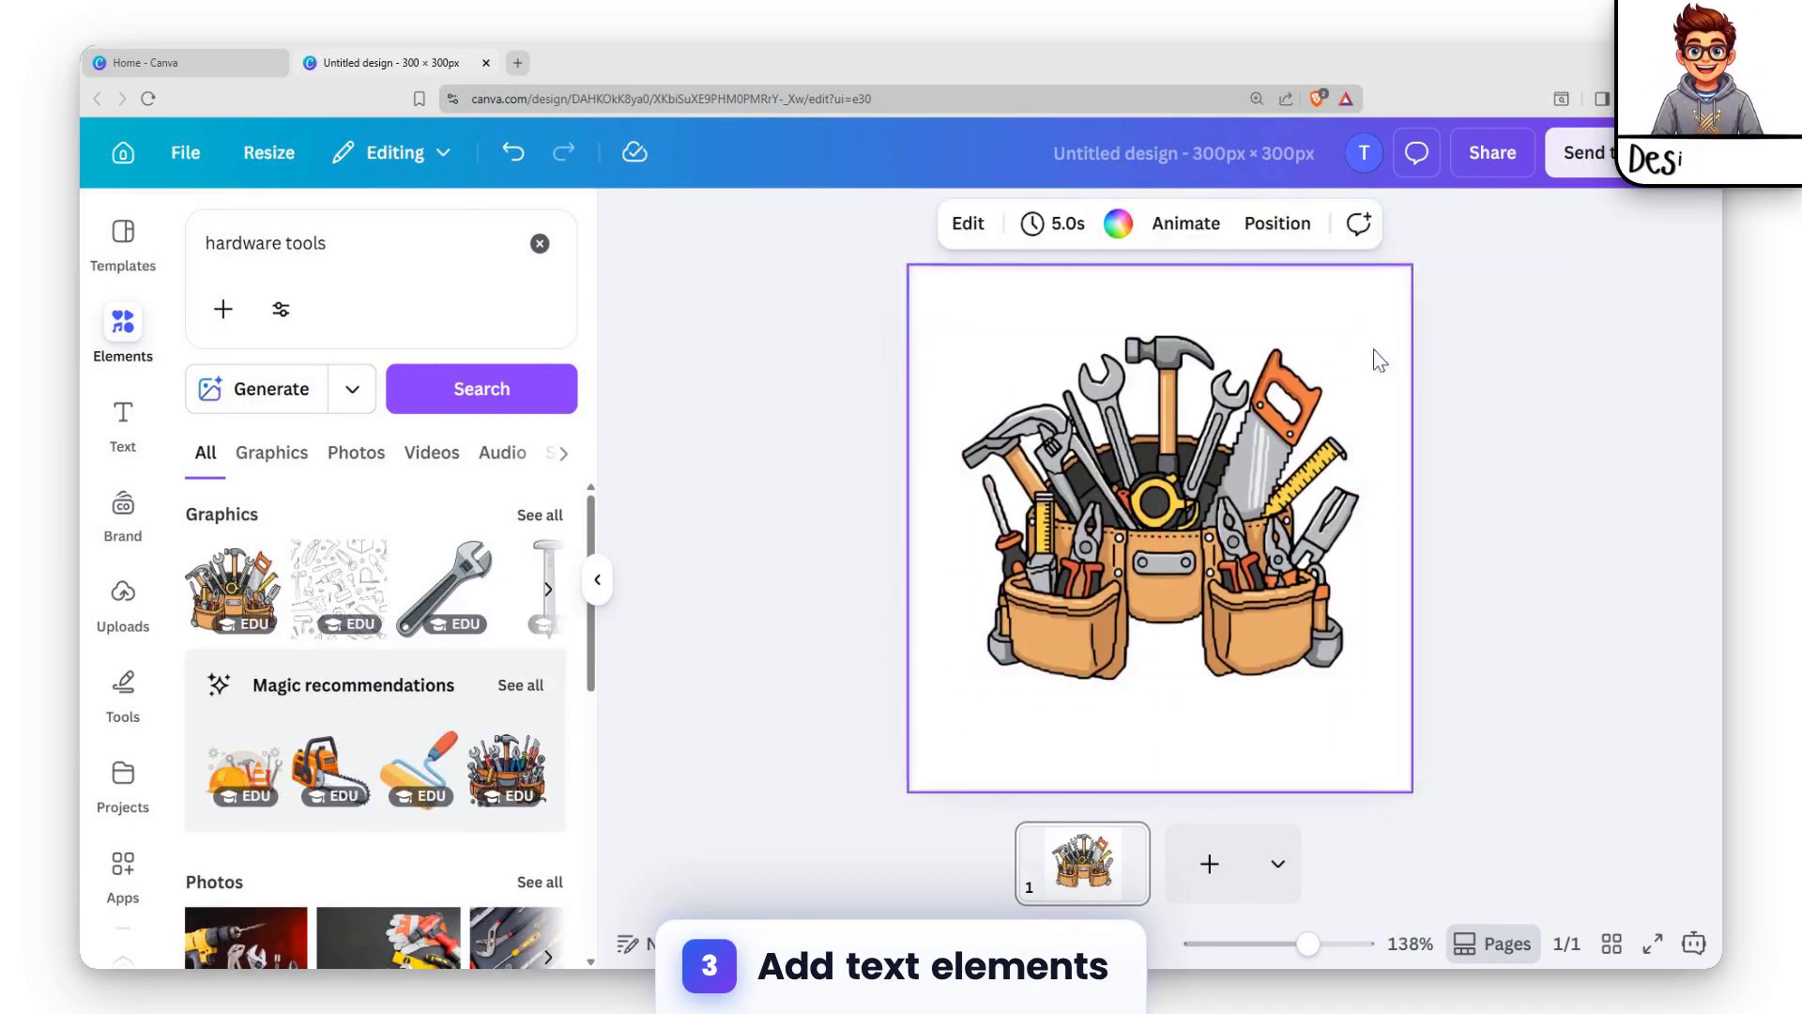
Add a heading reading "Hardware Tools" below the tool belt graphic.
left_click(123, 422)
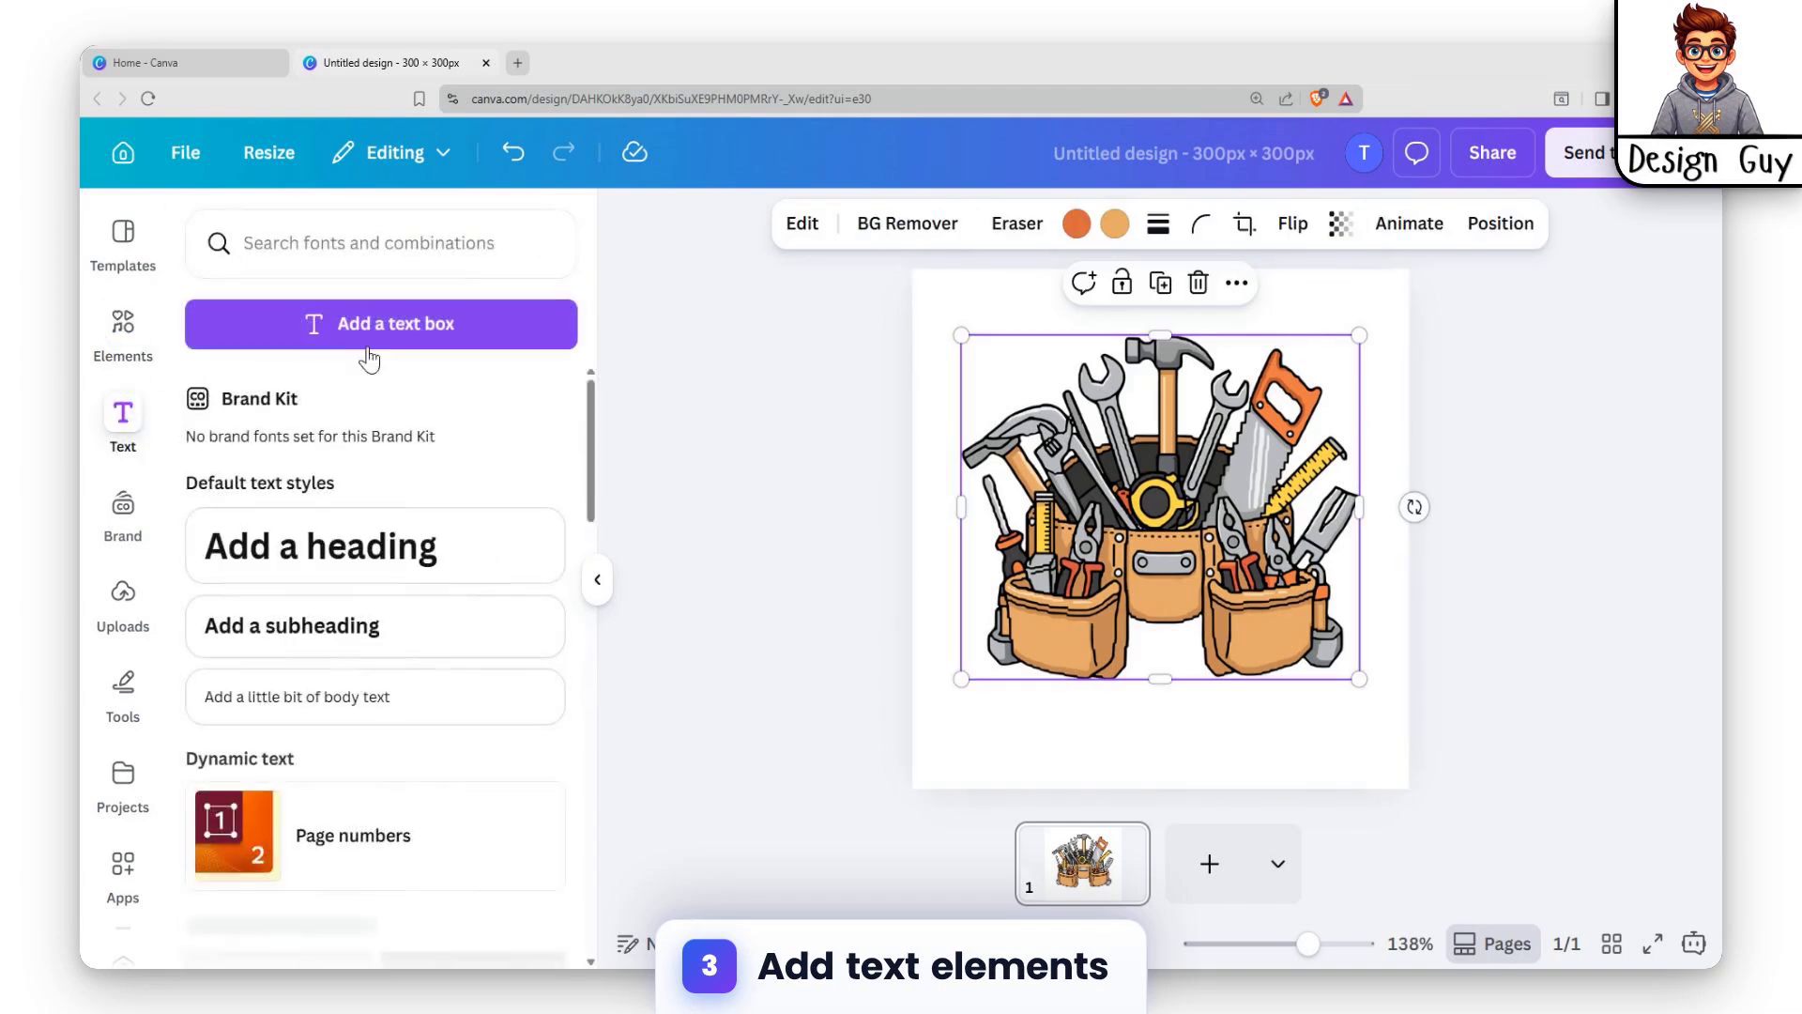
left_click(322, 545)
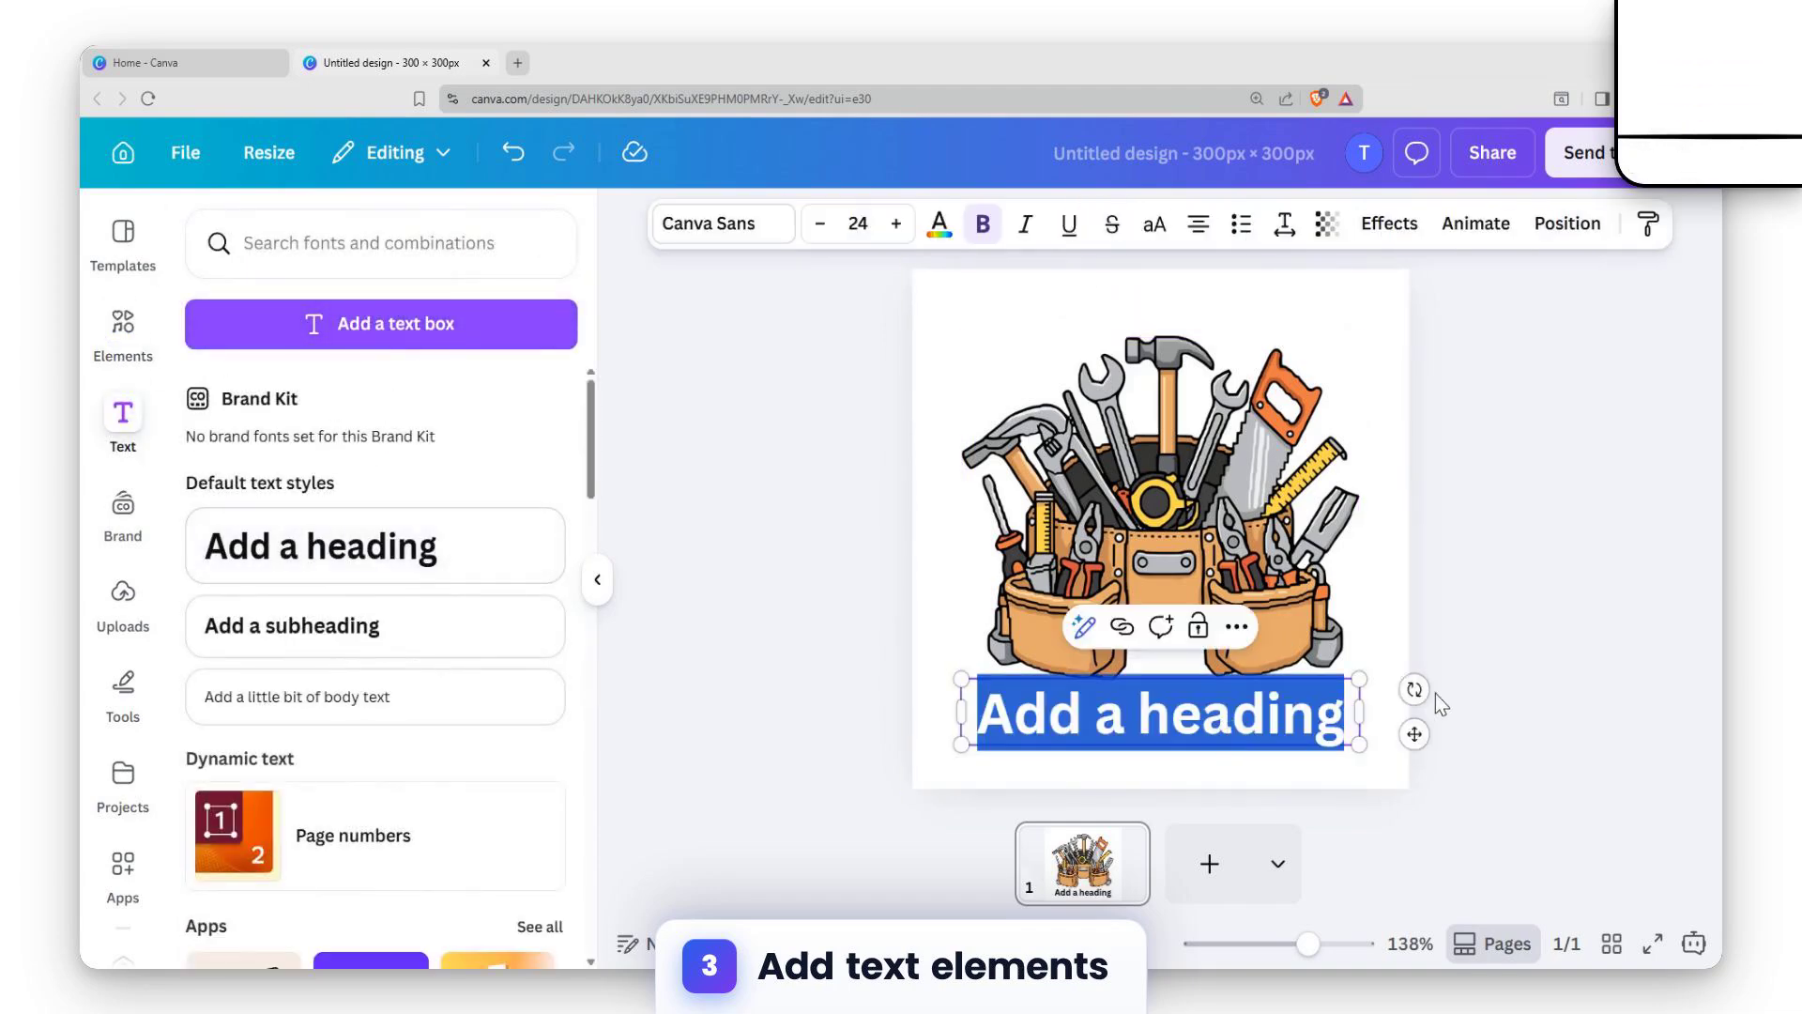
type("Hr")
key("BackSpace")
type("ardwat")
key("BackSpace")
type("re")
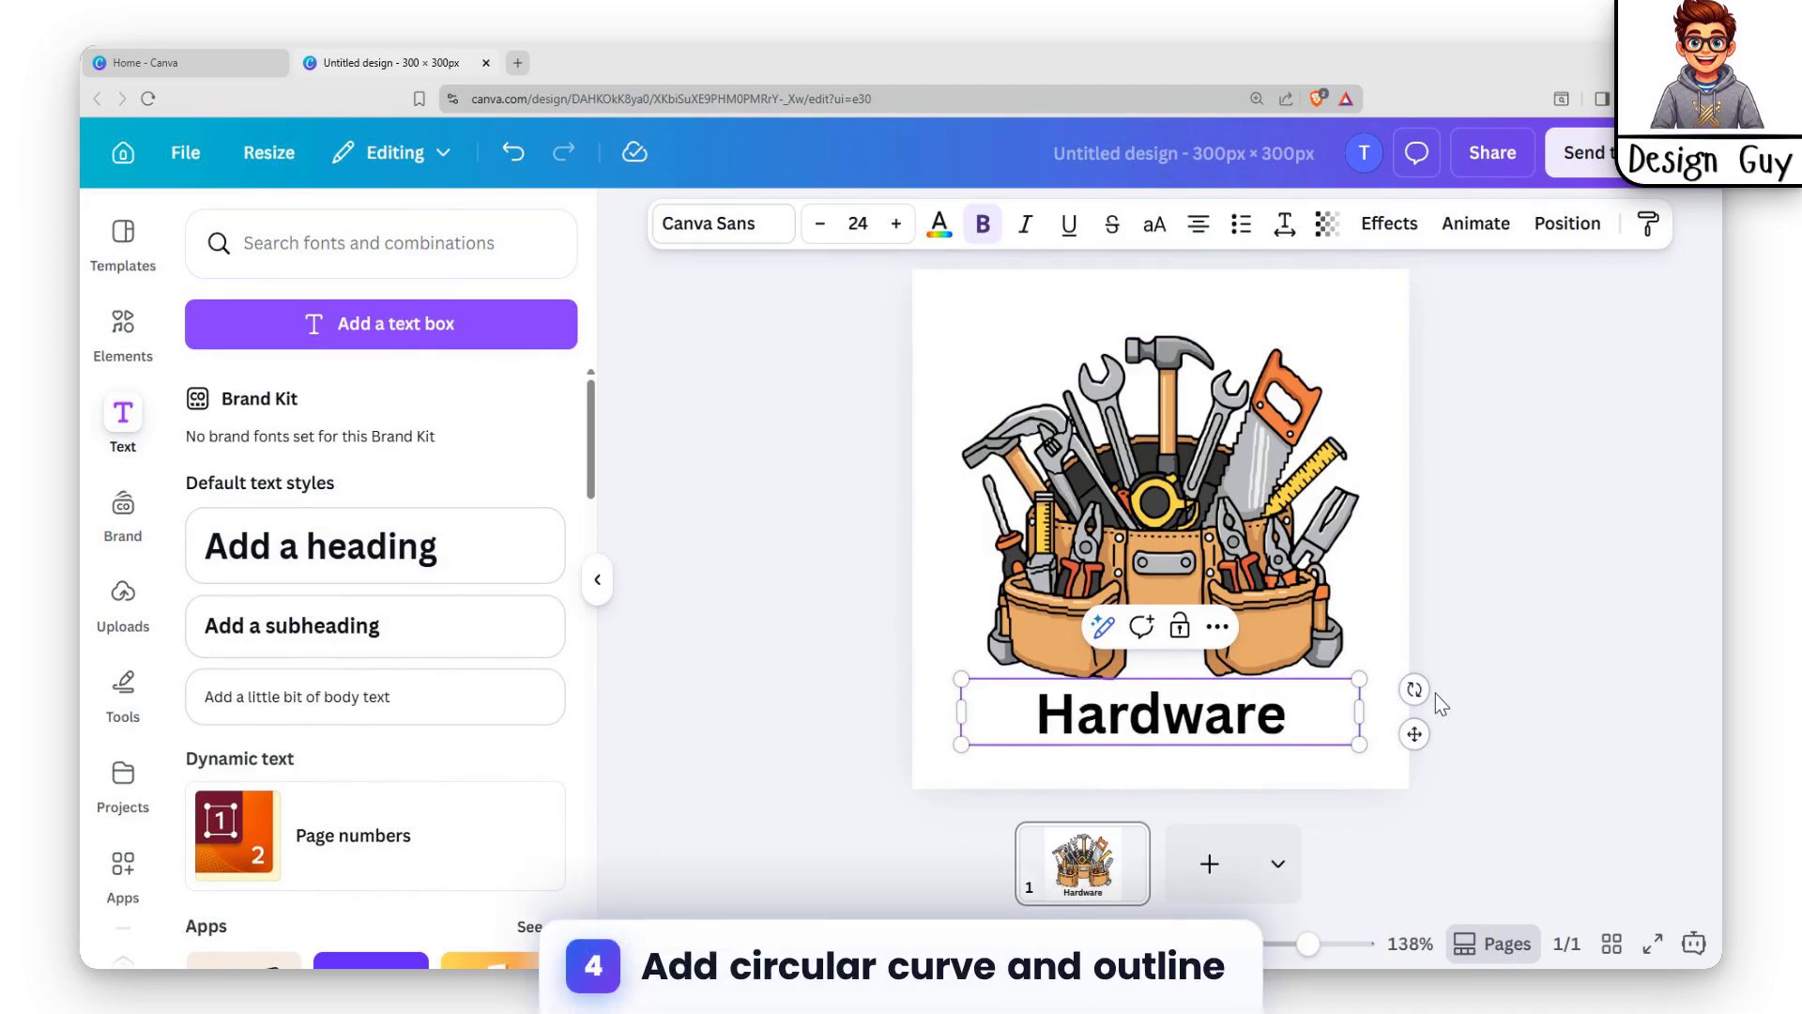
type(" Tools")
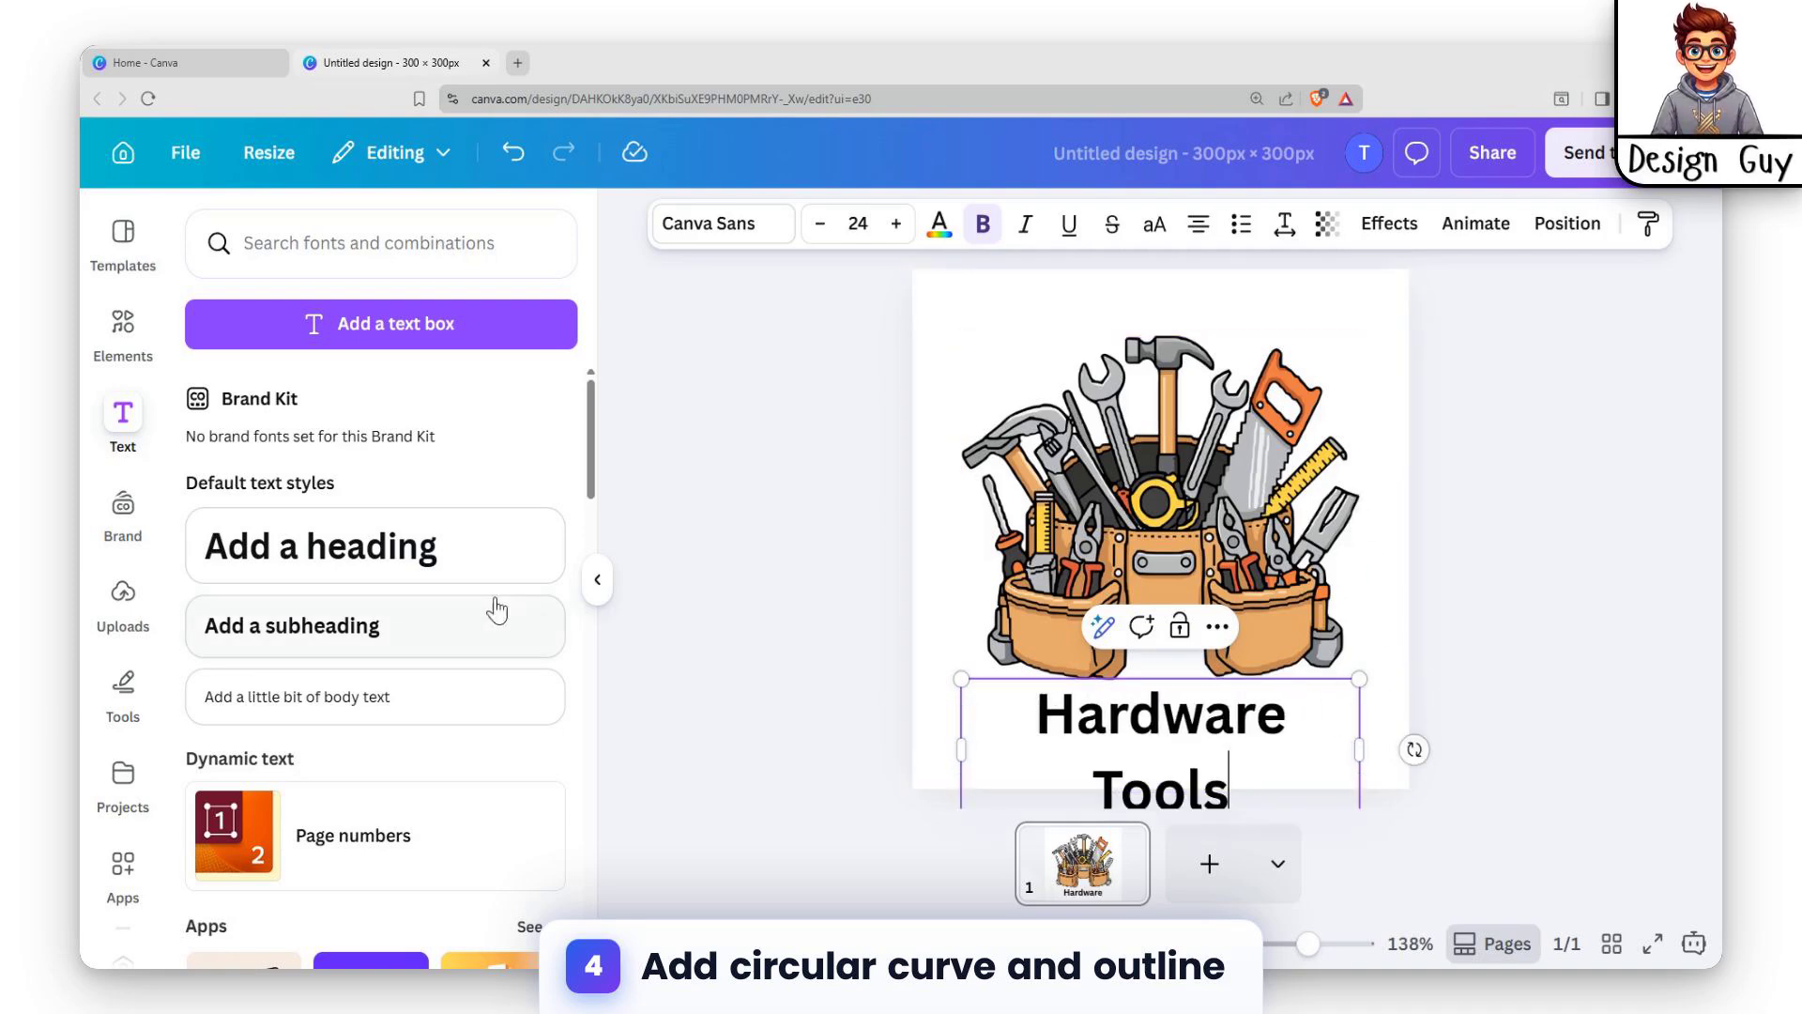
Apply the Curve text effect to the heading with a slight negative curve so its ends bend upward.
left_click(1389, 224)
scroll(322, 699, "down", 2)
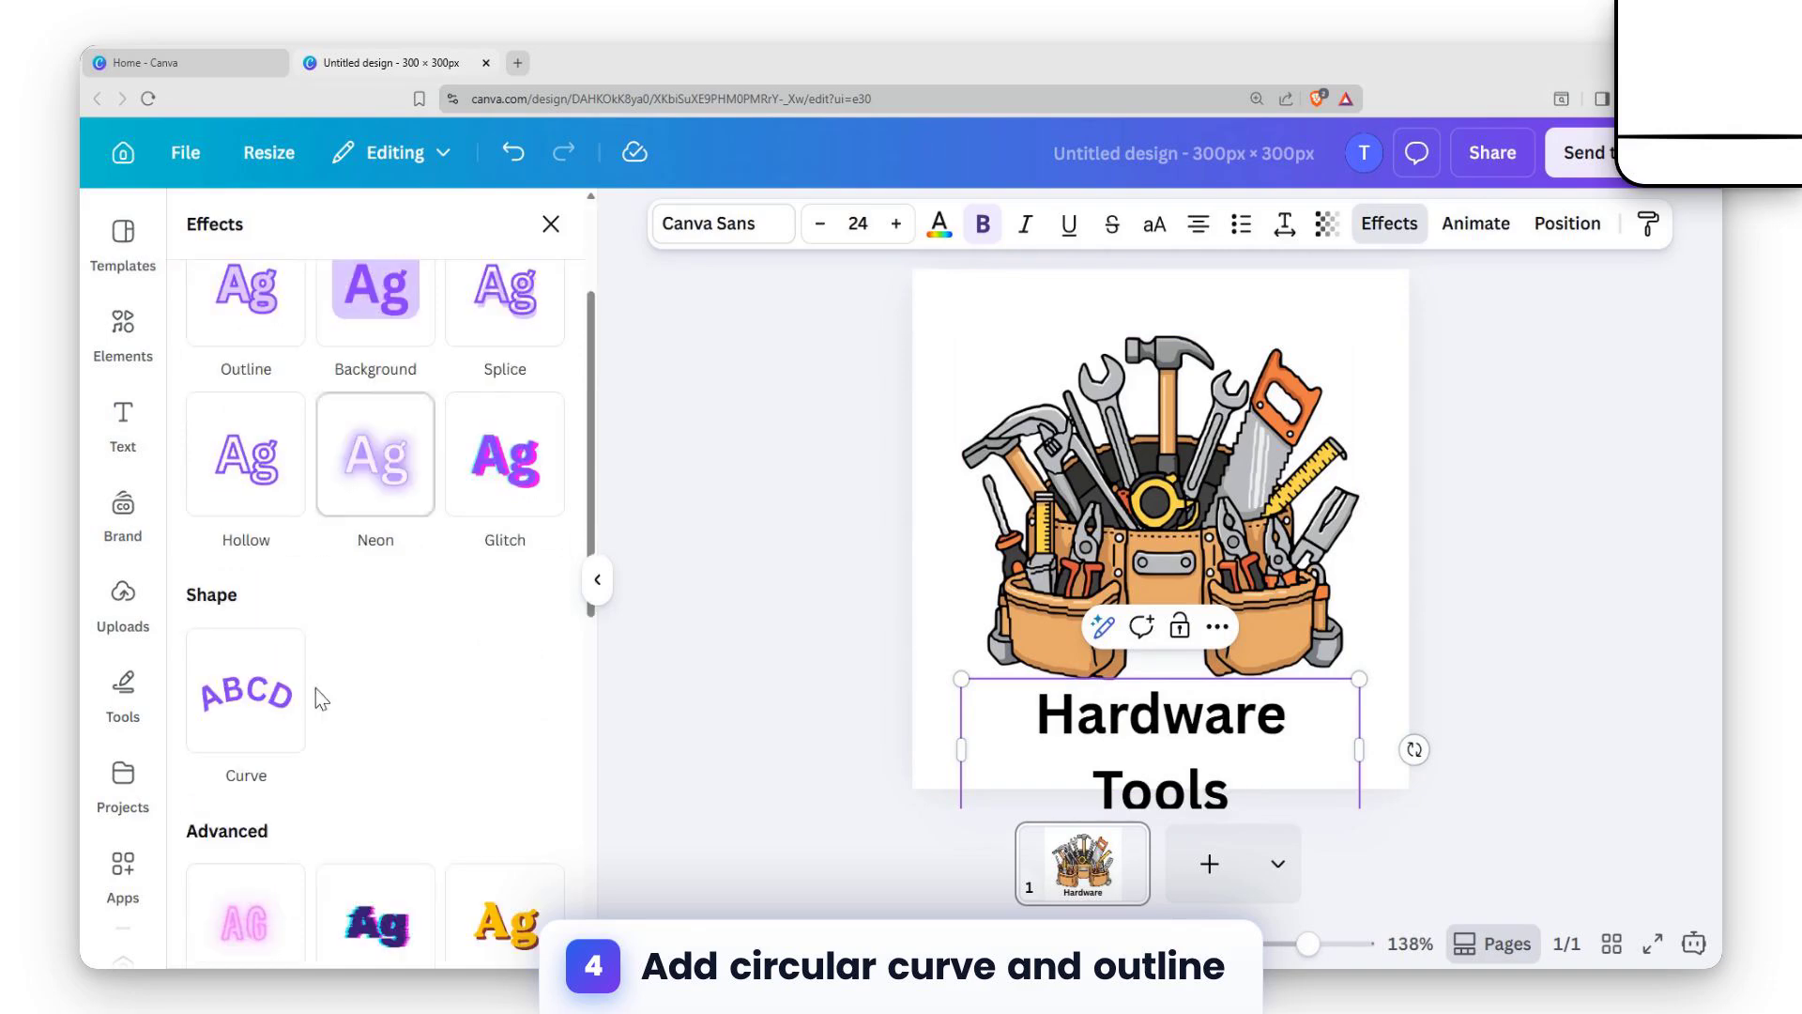
left_click(259, 680)
scroll(459, 667, "down", 2)
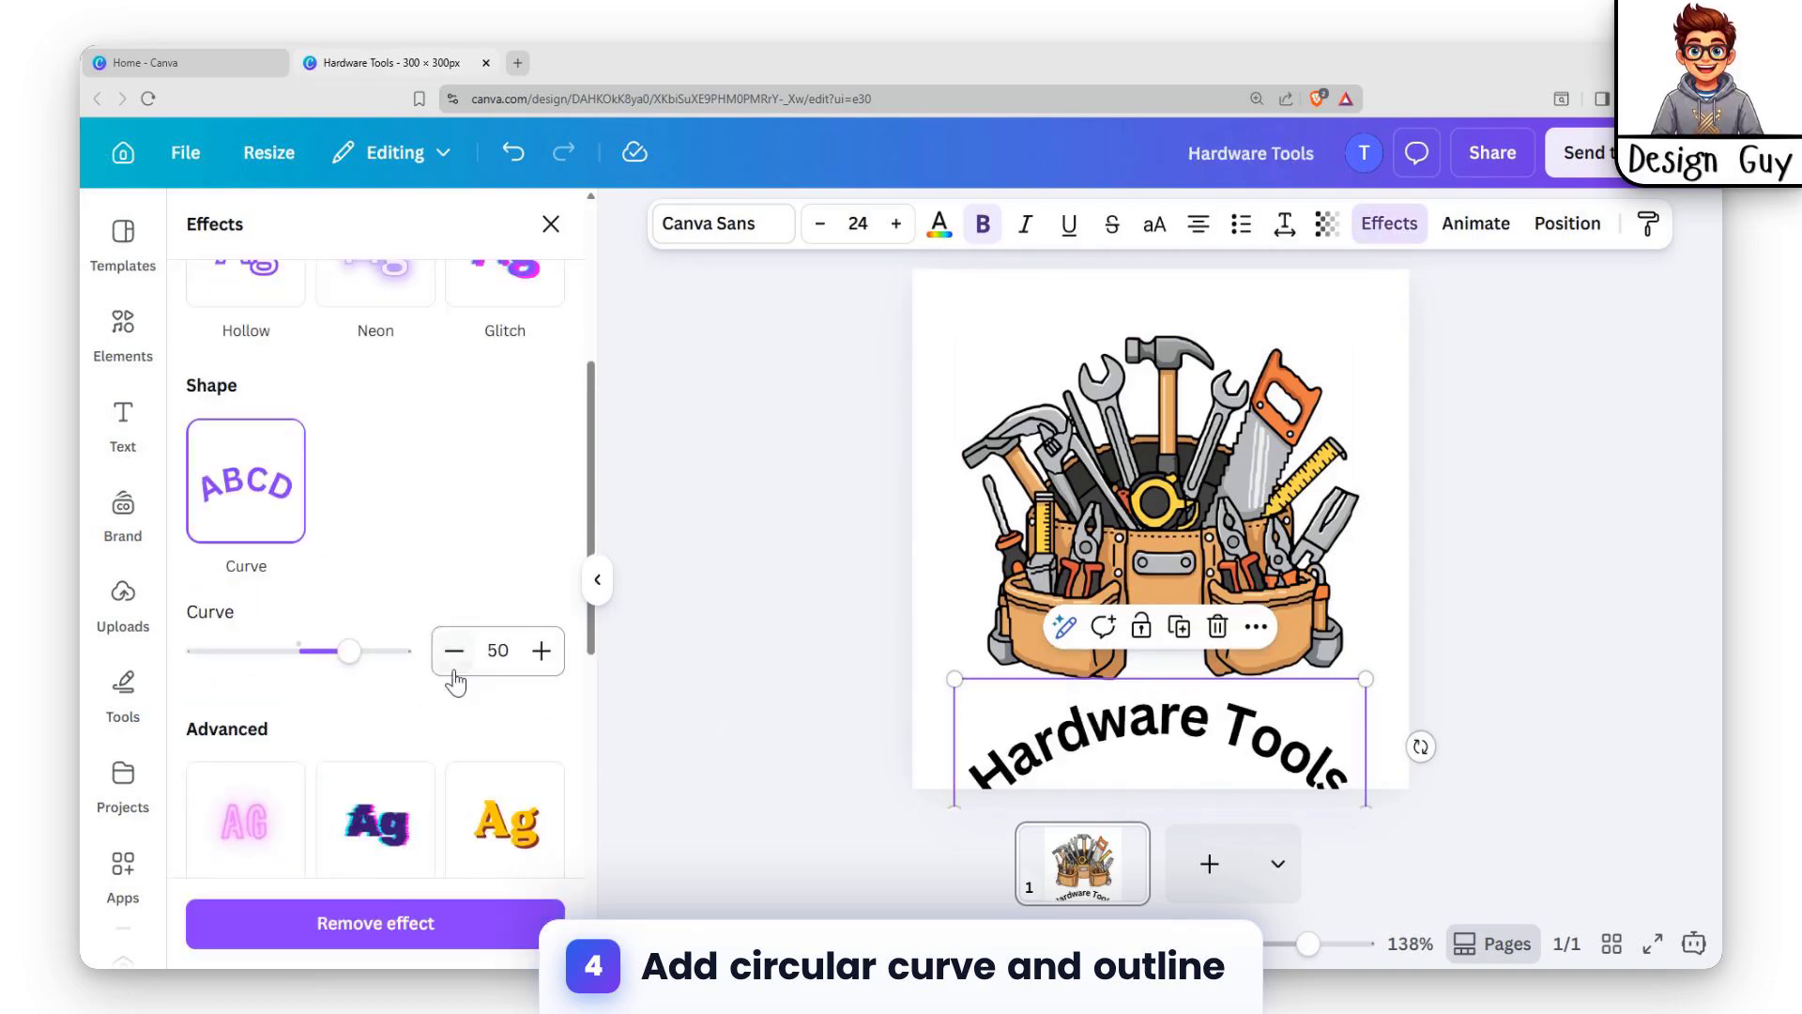
left_click_drag(344, 664, 285, 664)
left_click(1489, 495)
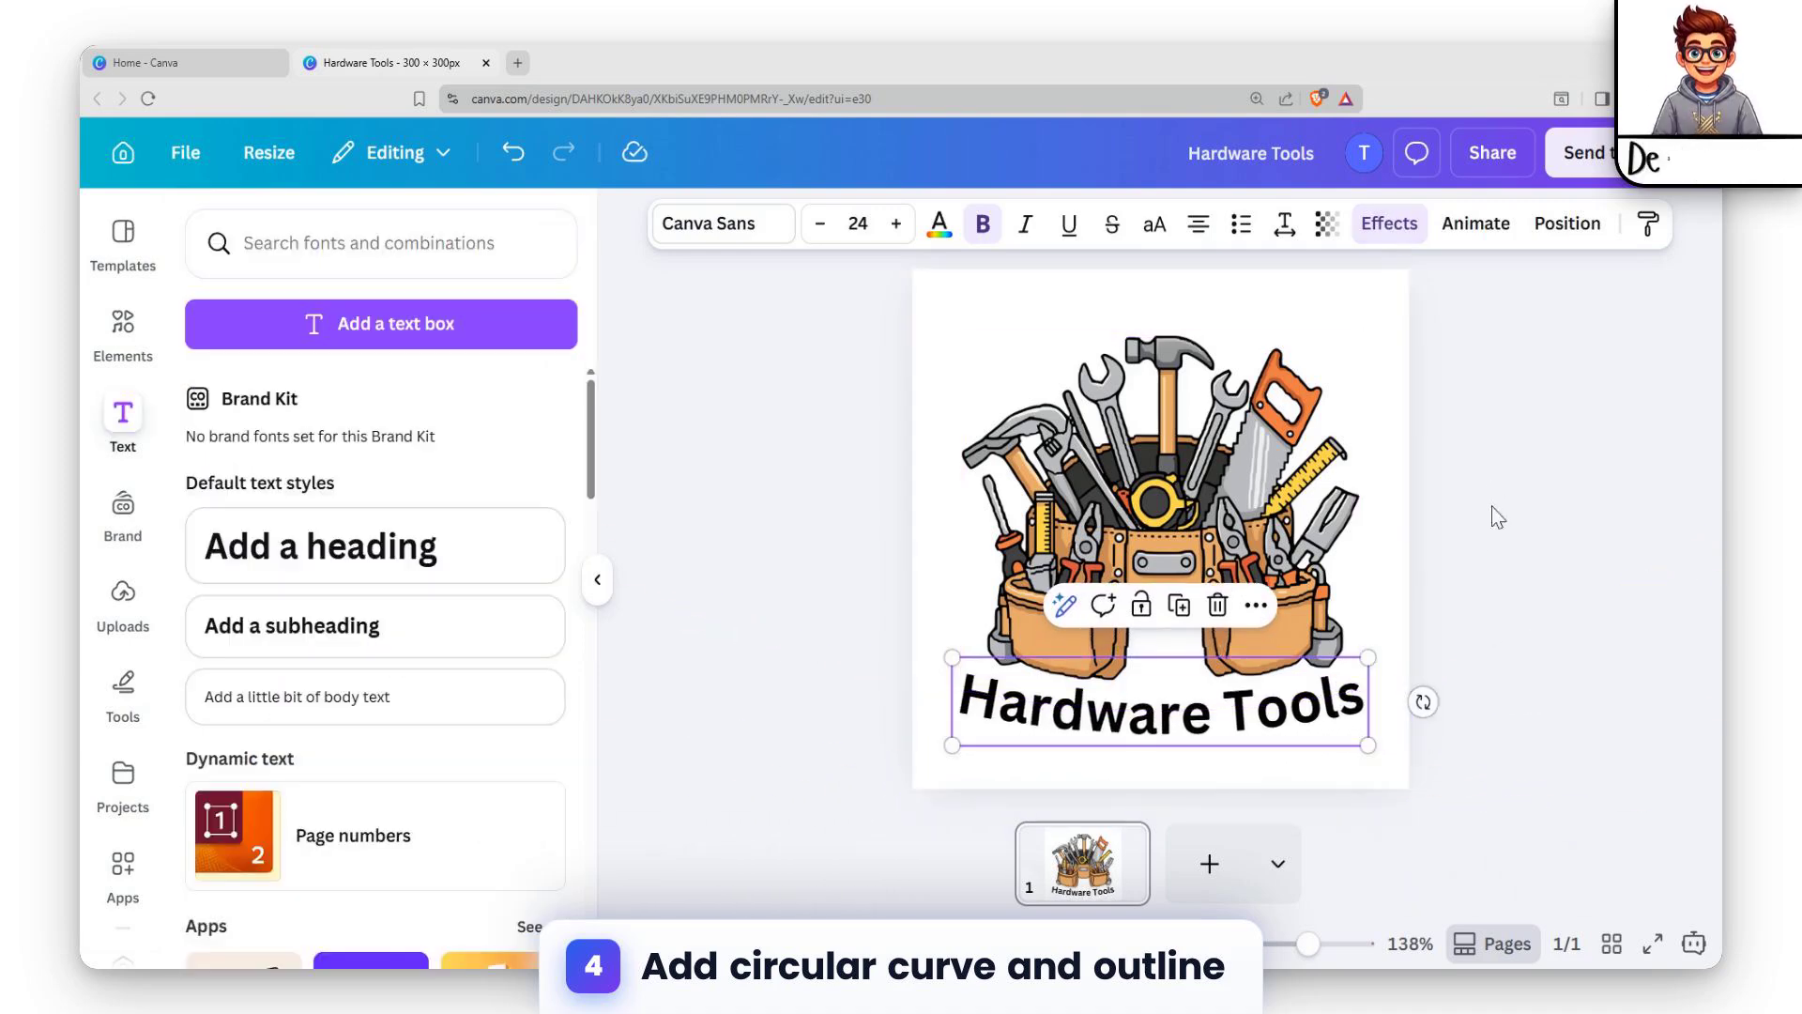
Browse the text effects for the curved "Hardware Tools" heading and apply the Outline style.
left_click(1283, 688)
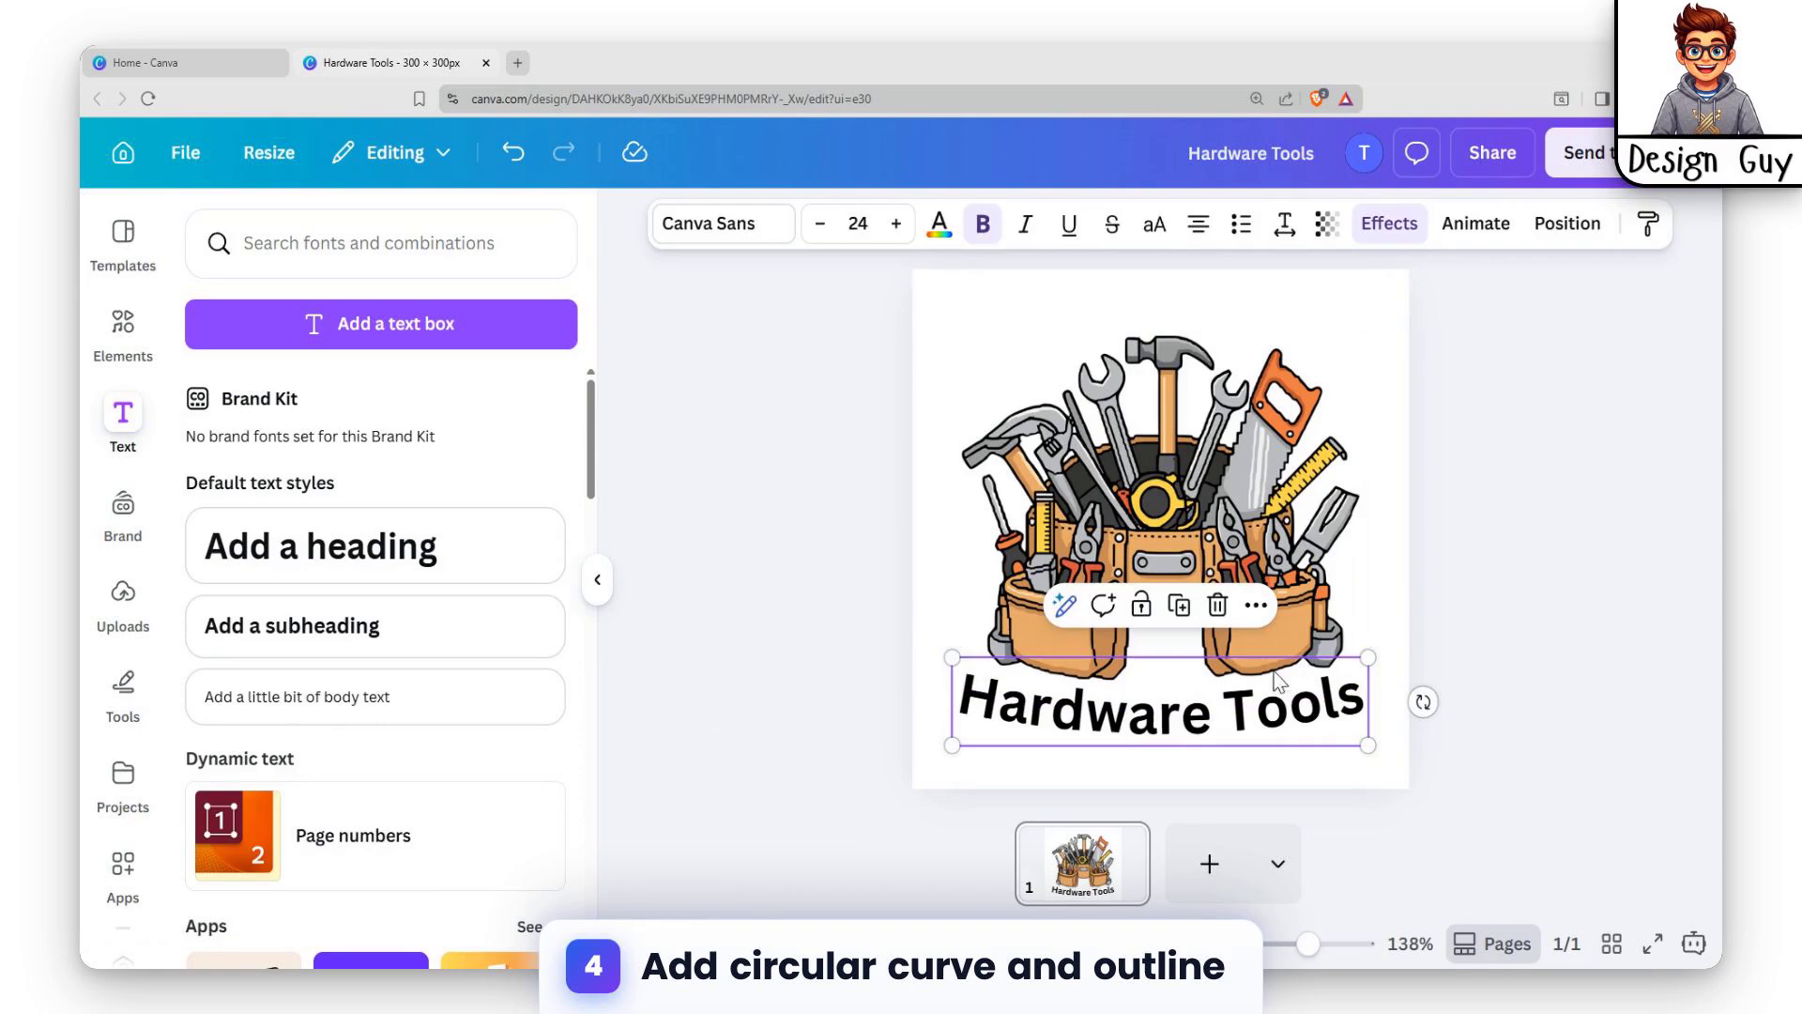
scroll(282, 558, "down", 7)
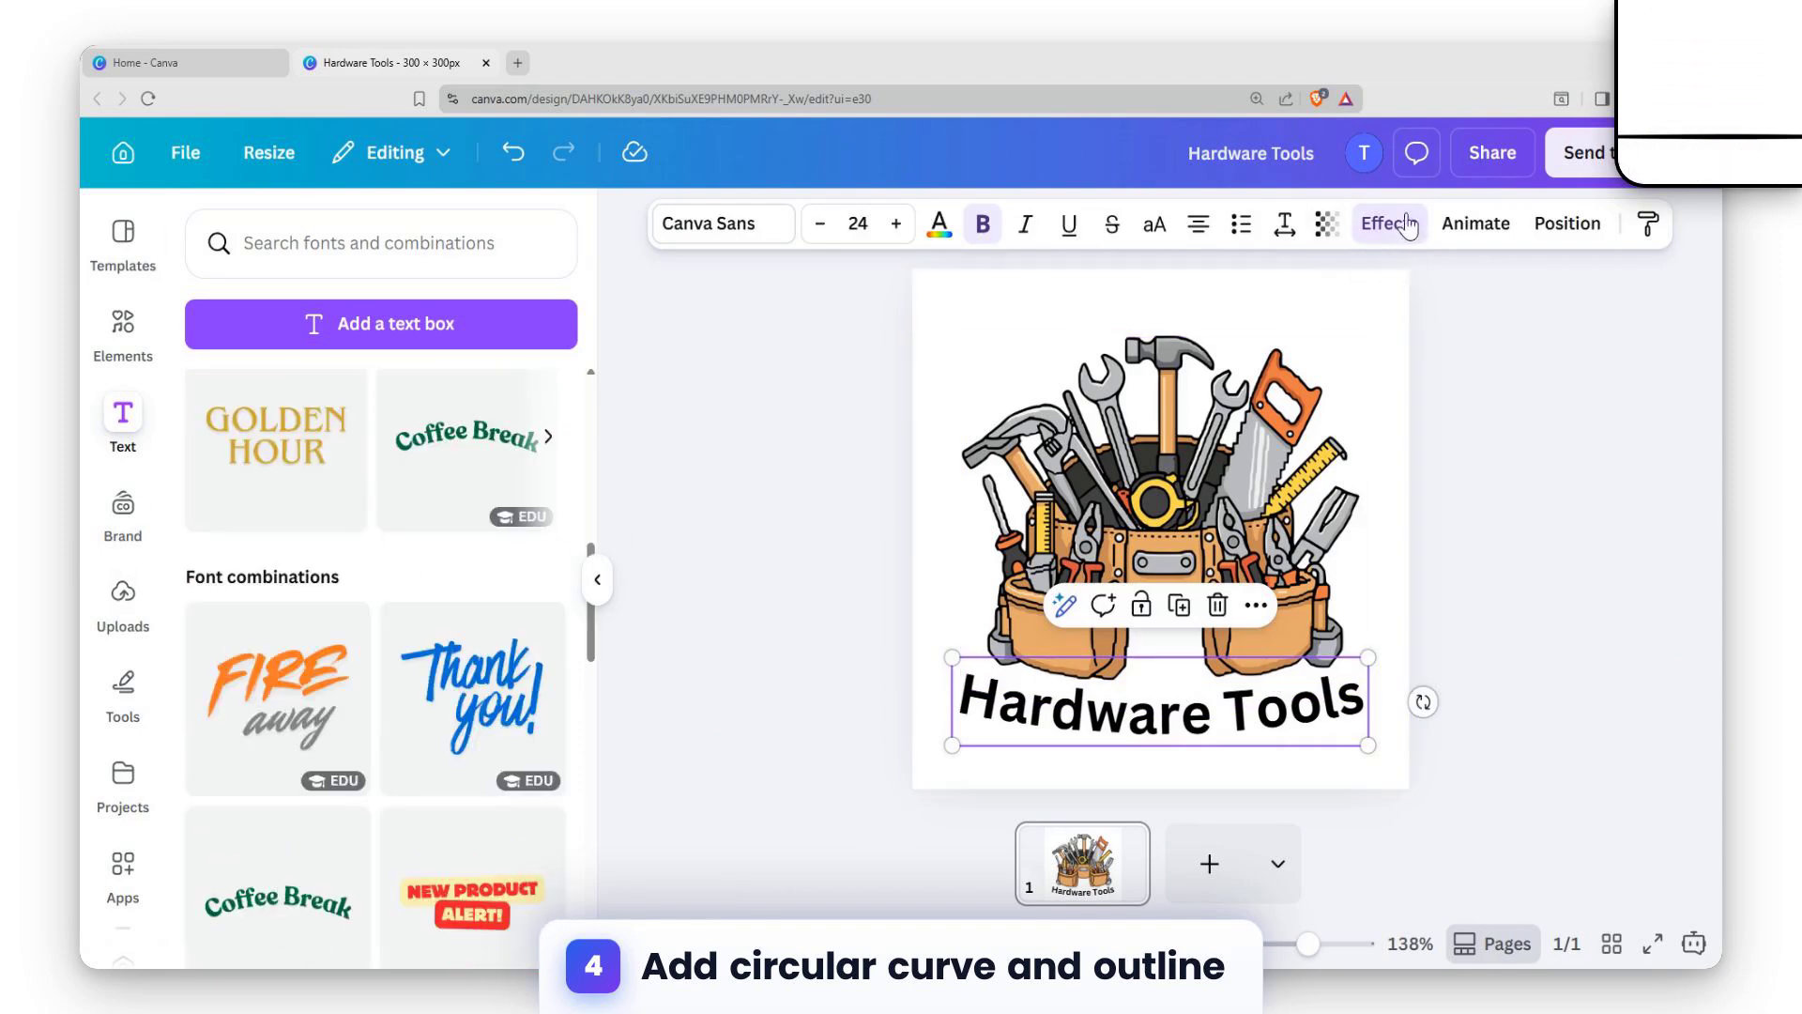
left_click(1389, 224)
scroll(422, 596, "down", 5)
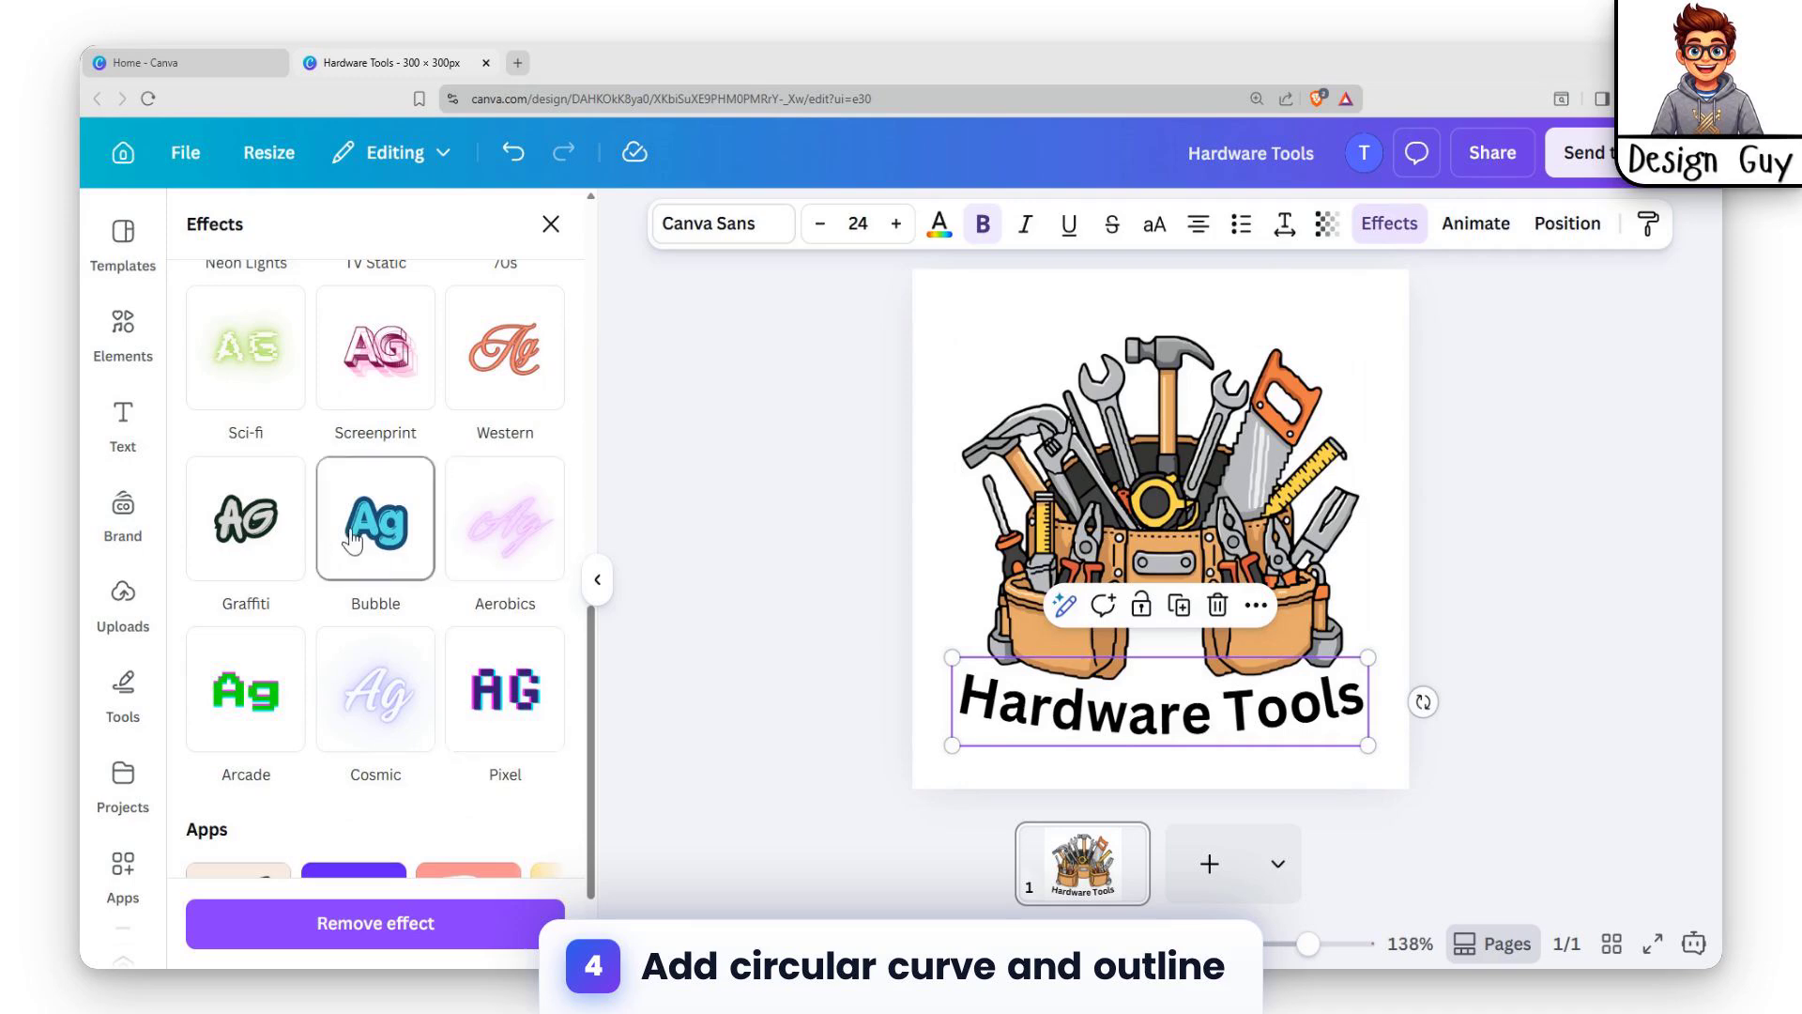
scroll(375, 644, "down", 3)
scroll(414, 596, "up", 6)
scroll(429, 648, "down", 5)
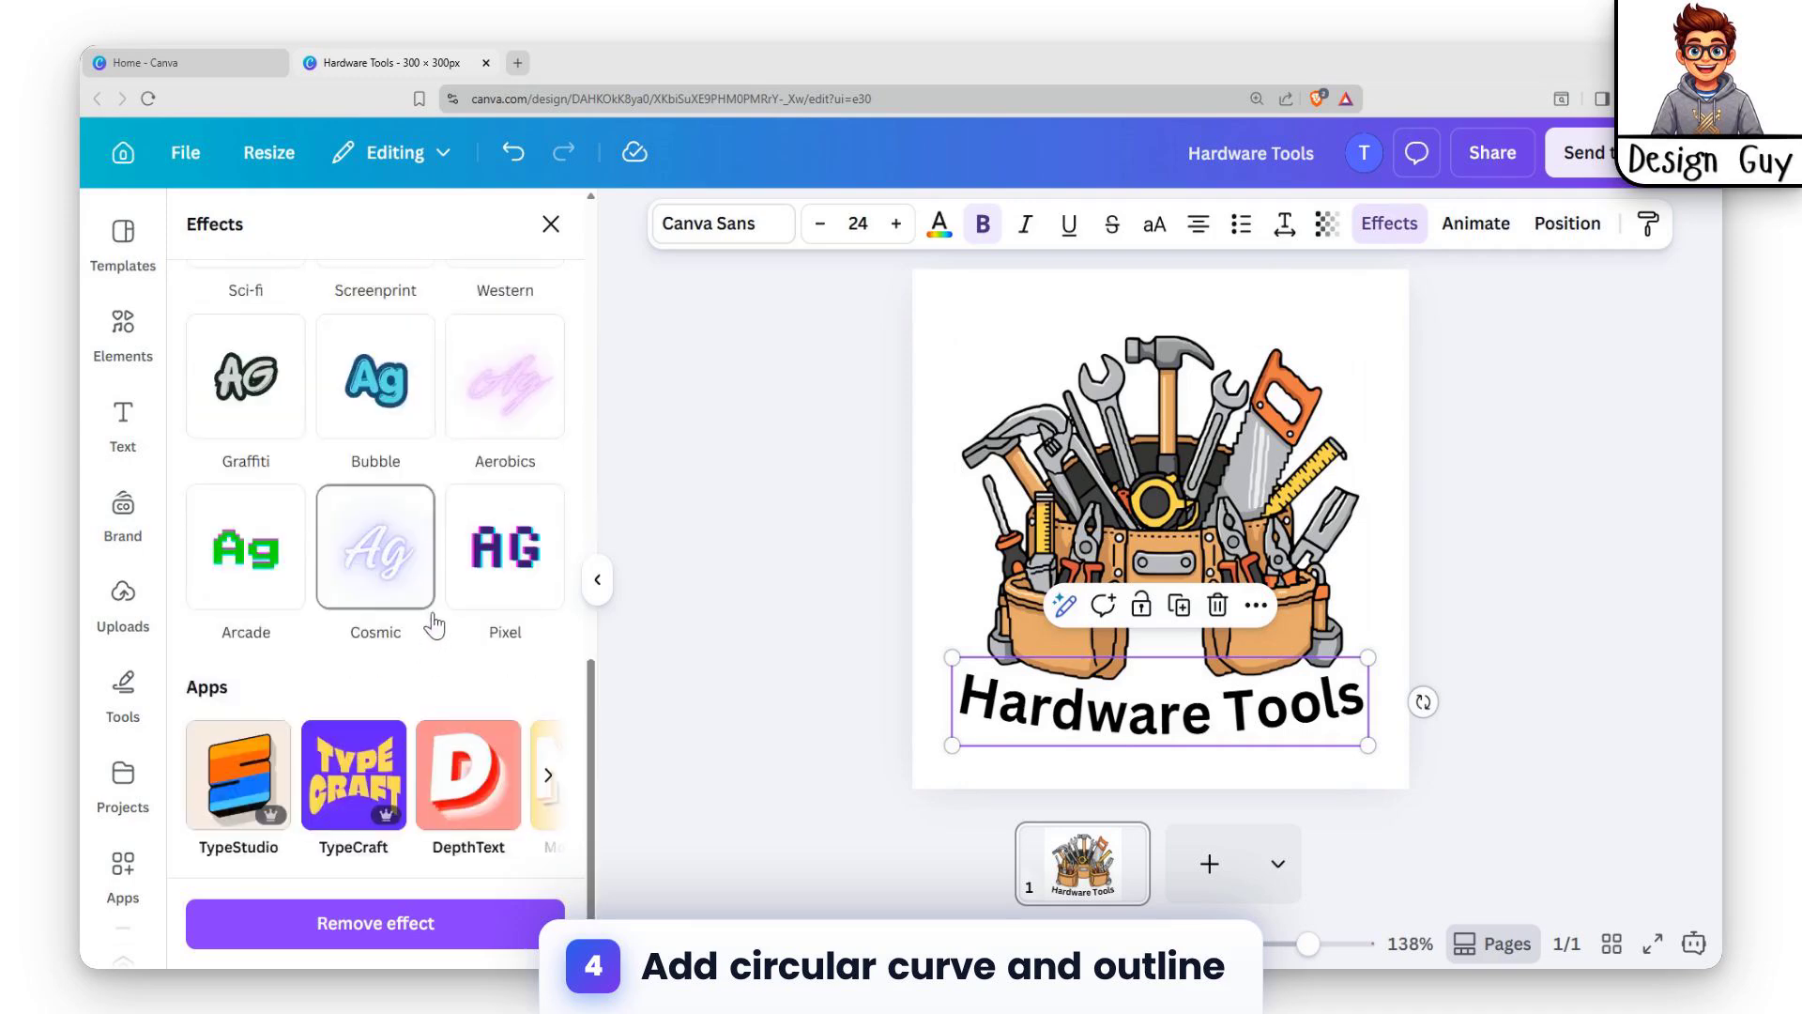
scroll(436, 619, "up", 10)
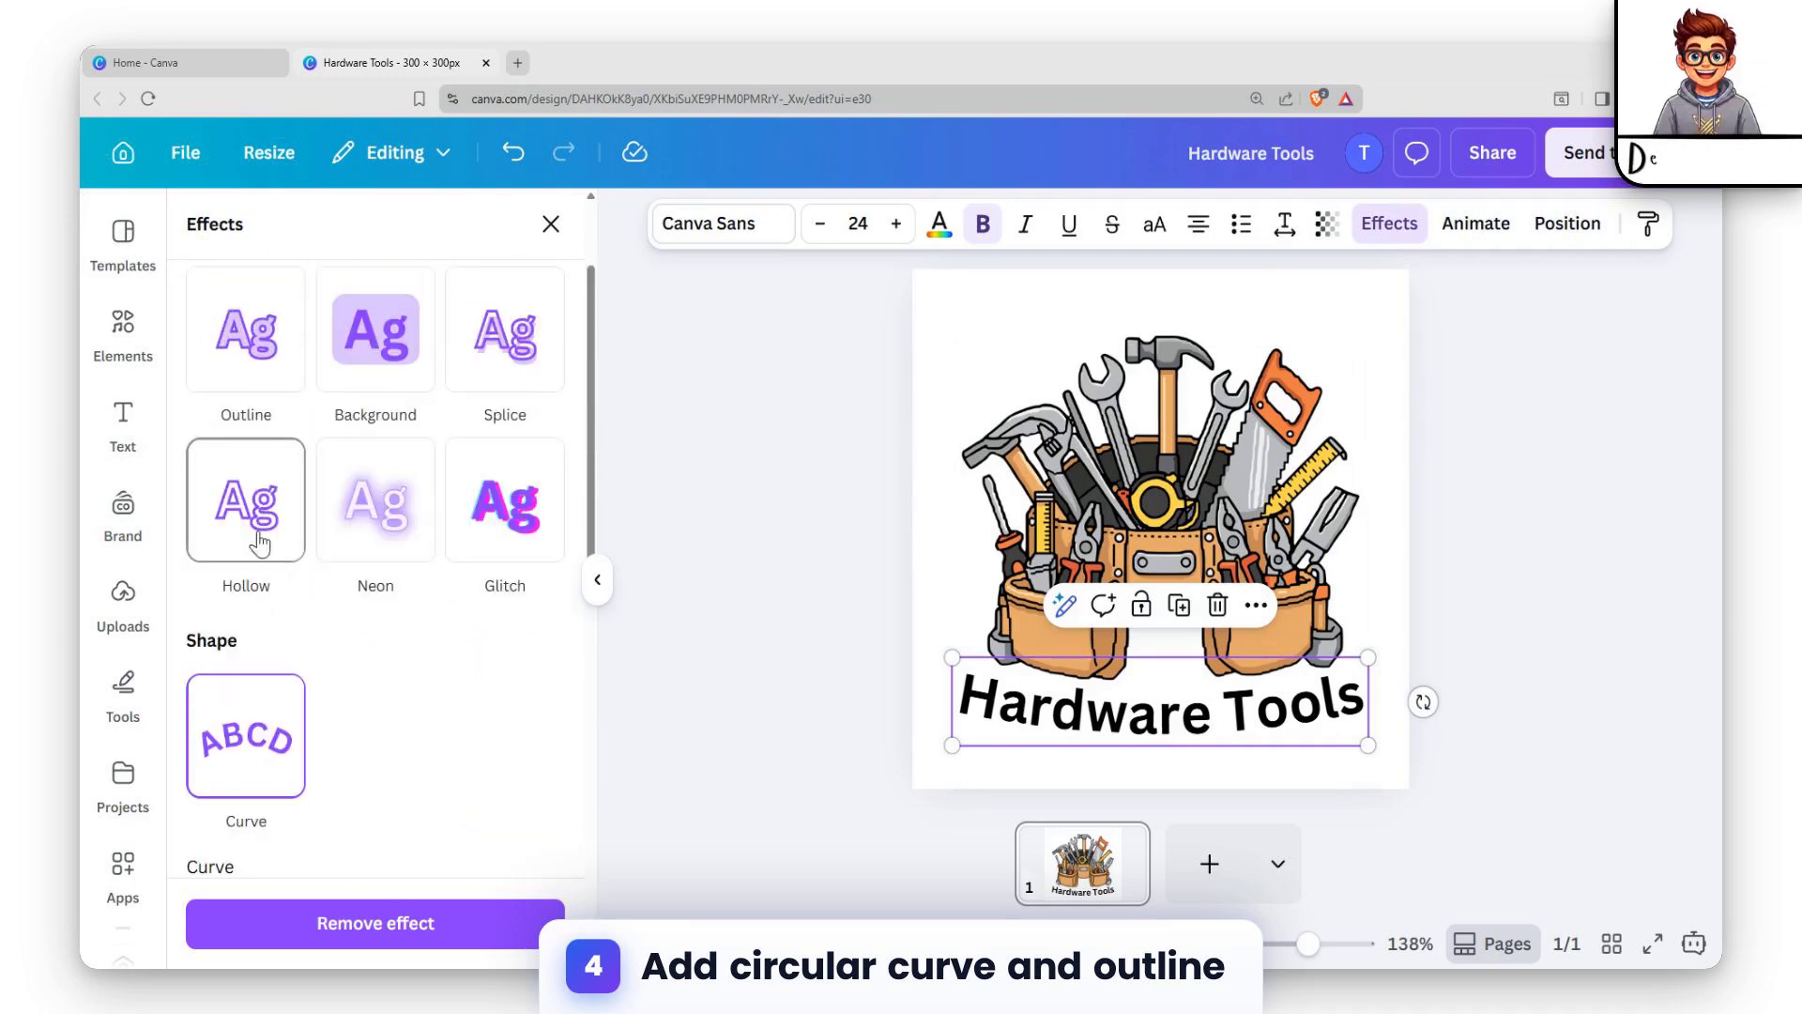
left_click(261, 383)
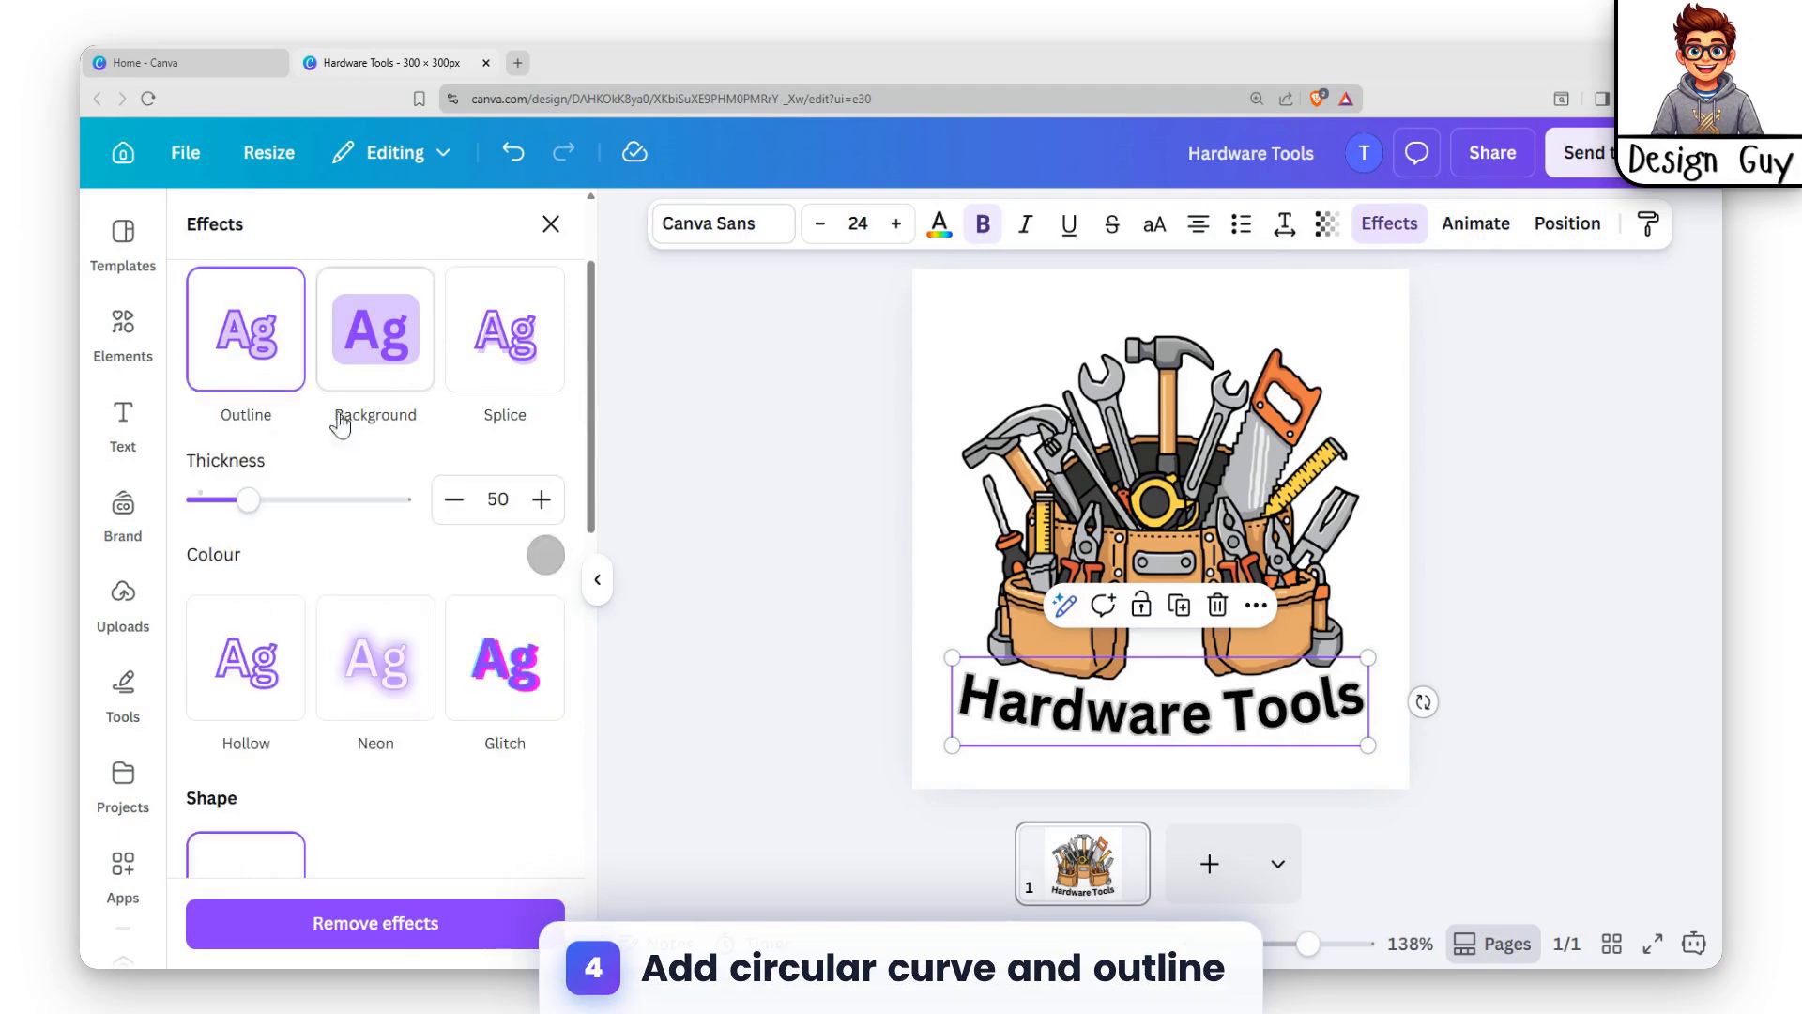
Try several default solid colours for the heading's outline, including blue, orange, lime and green, and settle on red.
left_click(545, 555)
left_click(217, 896)
scroll(437, 807, "down", 2)
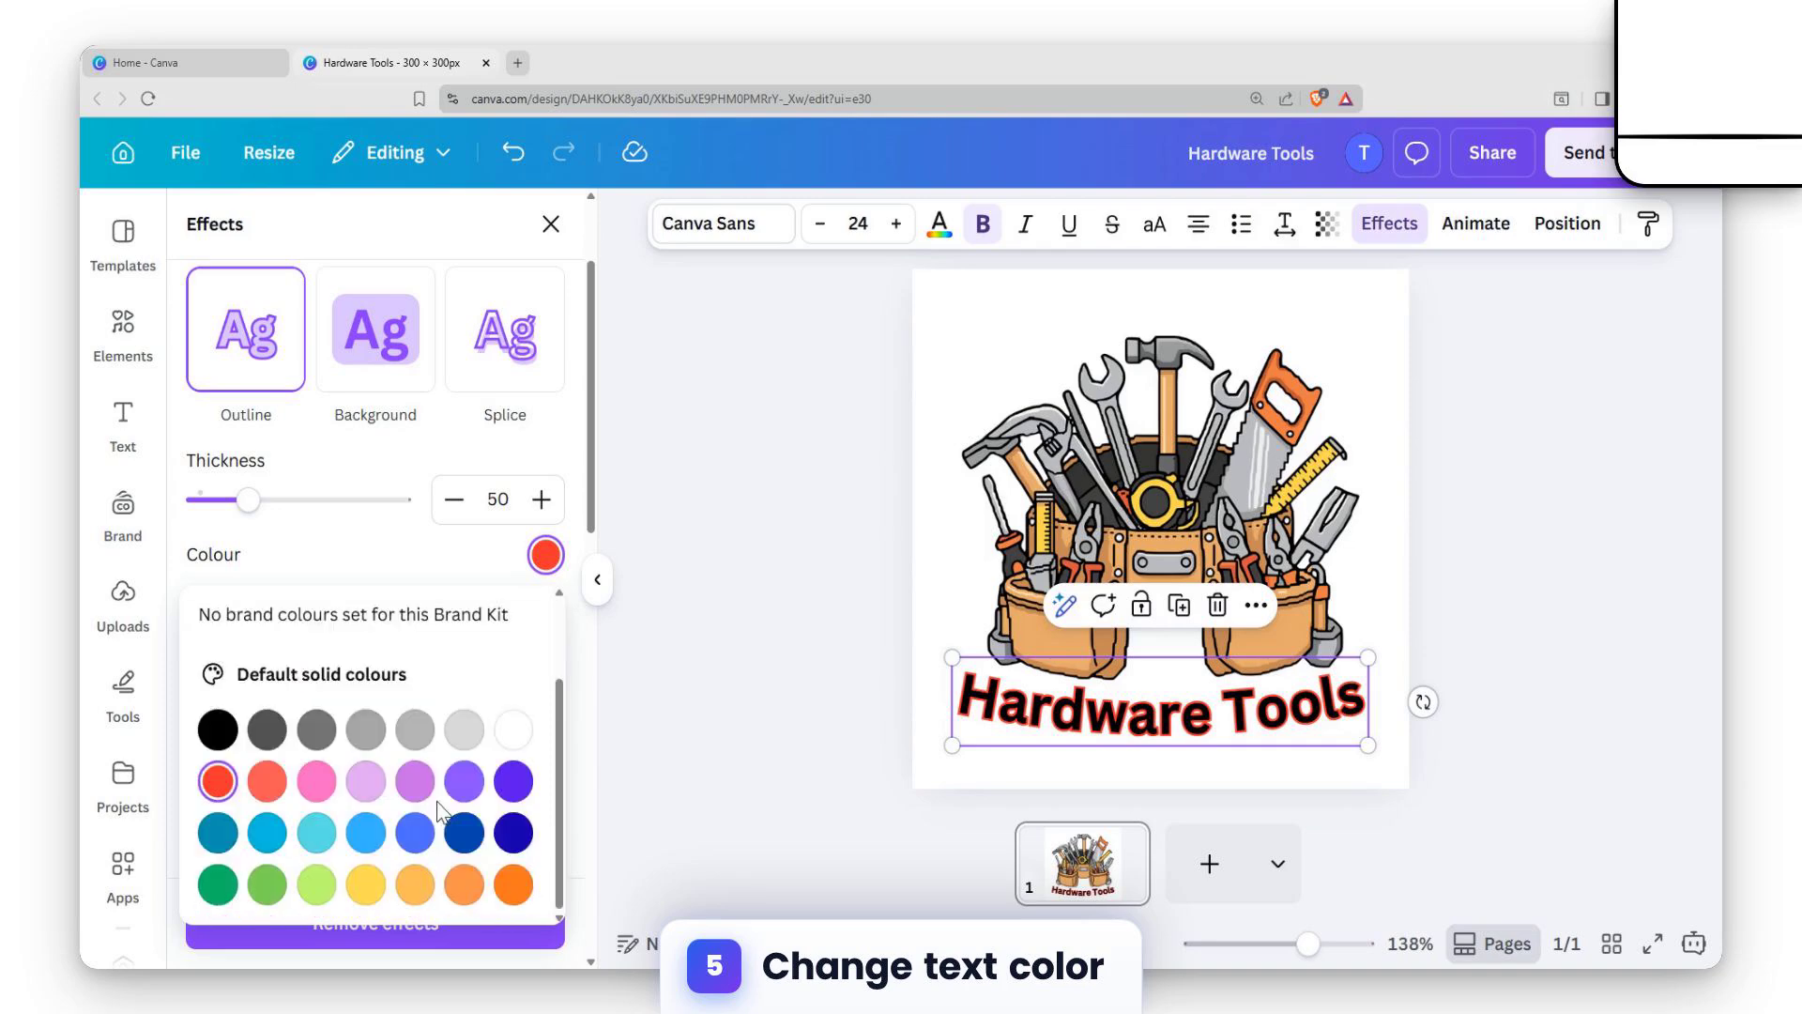
left_click(514, 736)
left_click(362, 842)
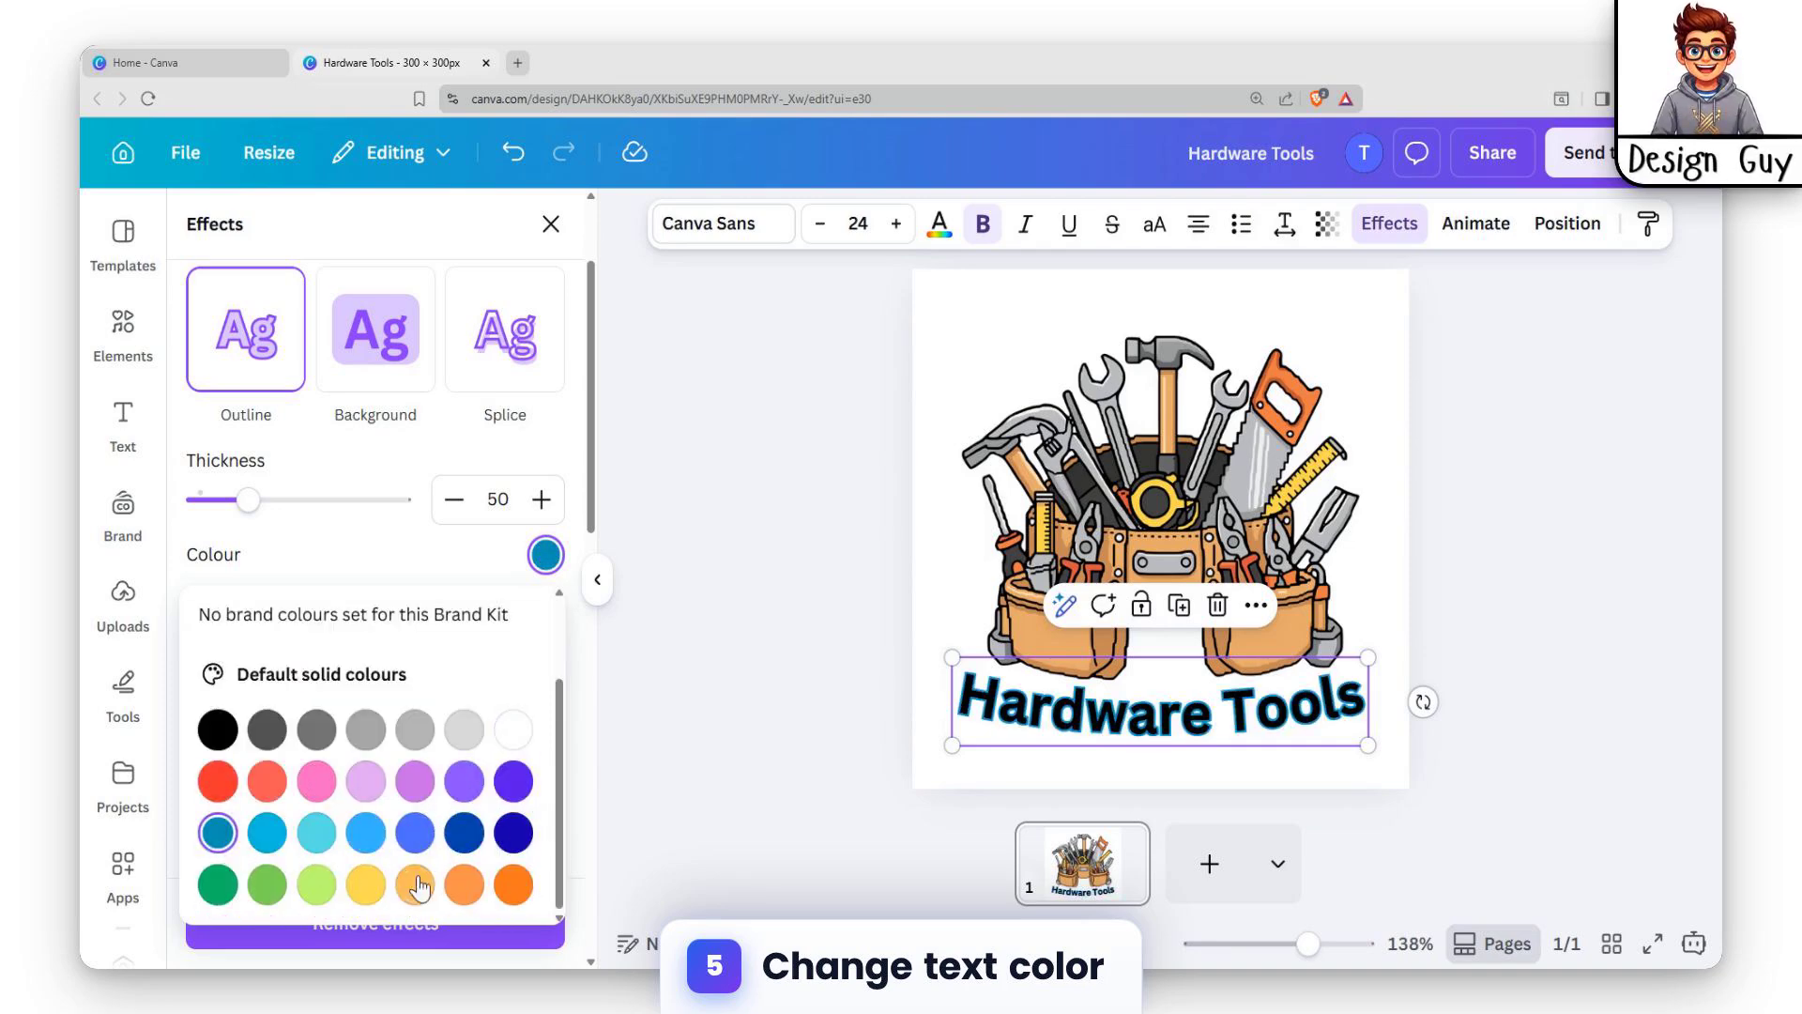
left_click(513, 885)
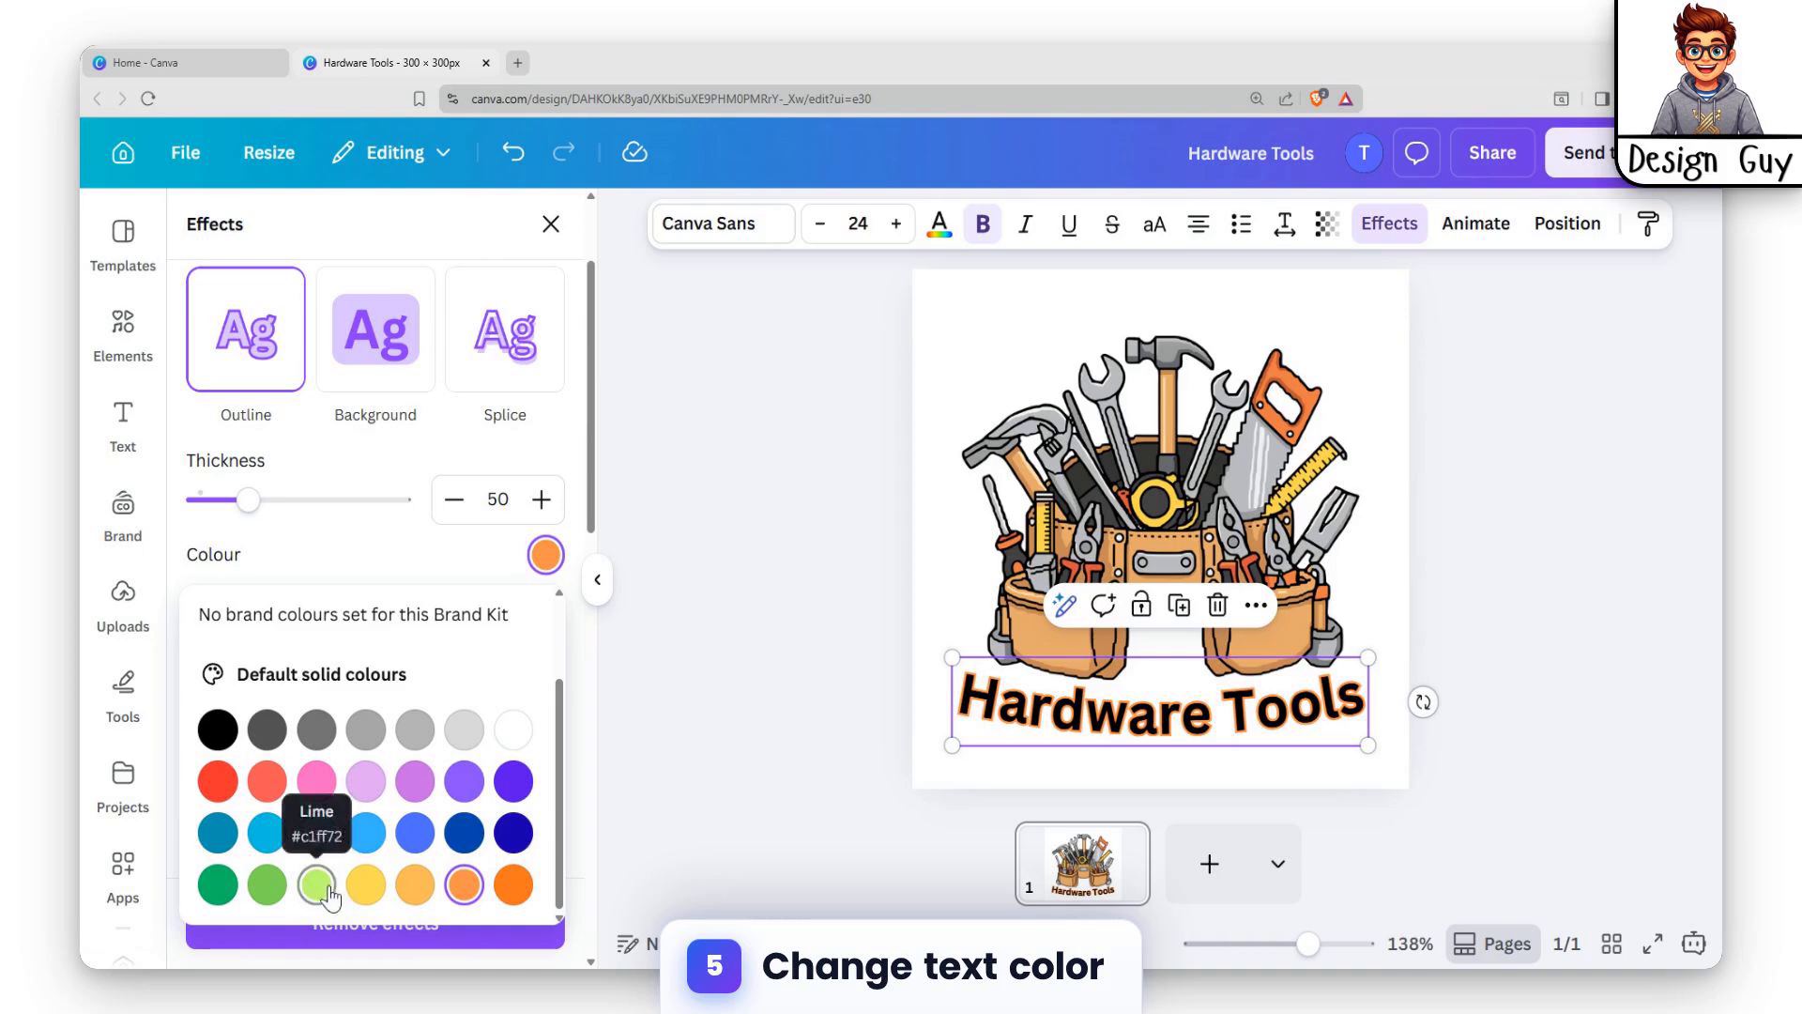
left_click(358, 896)
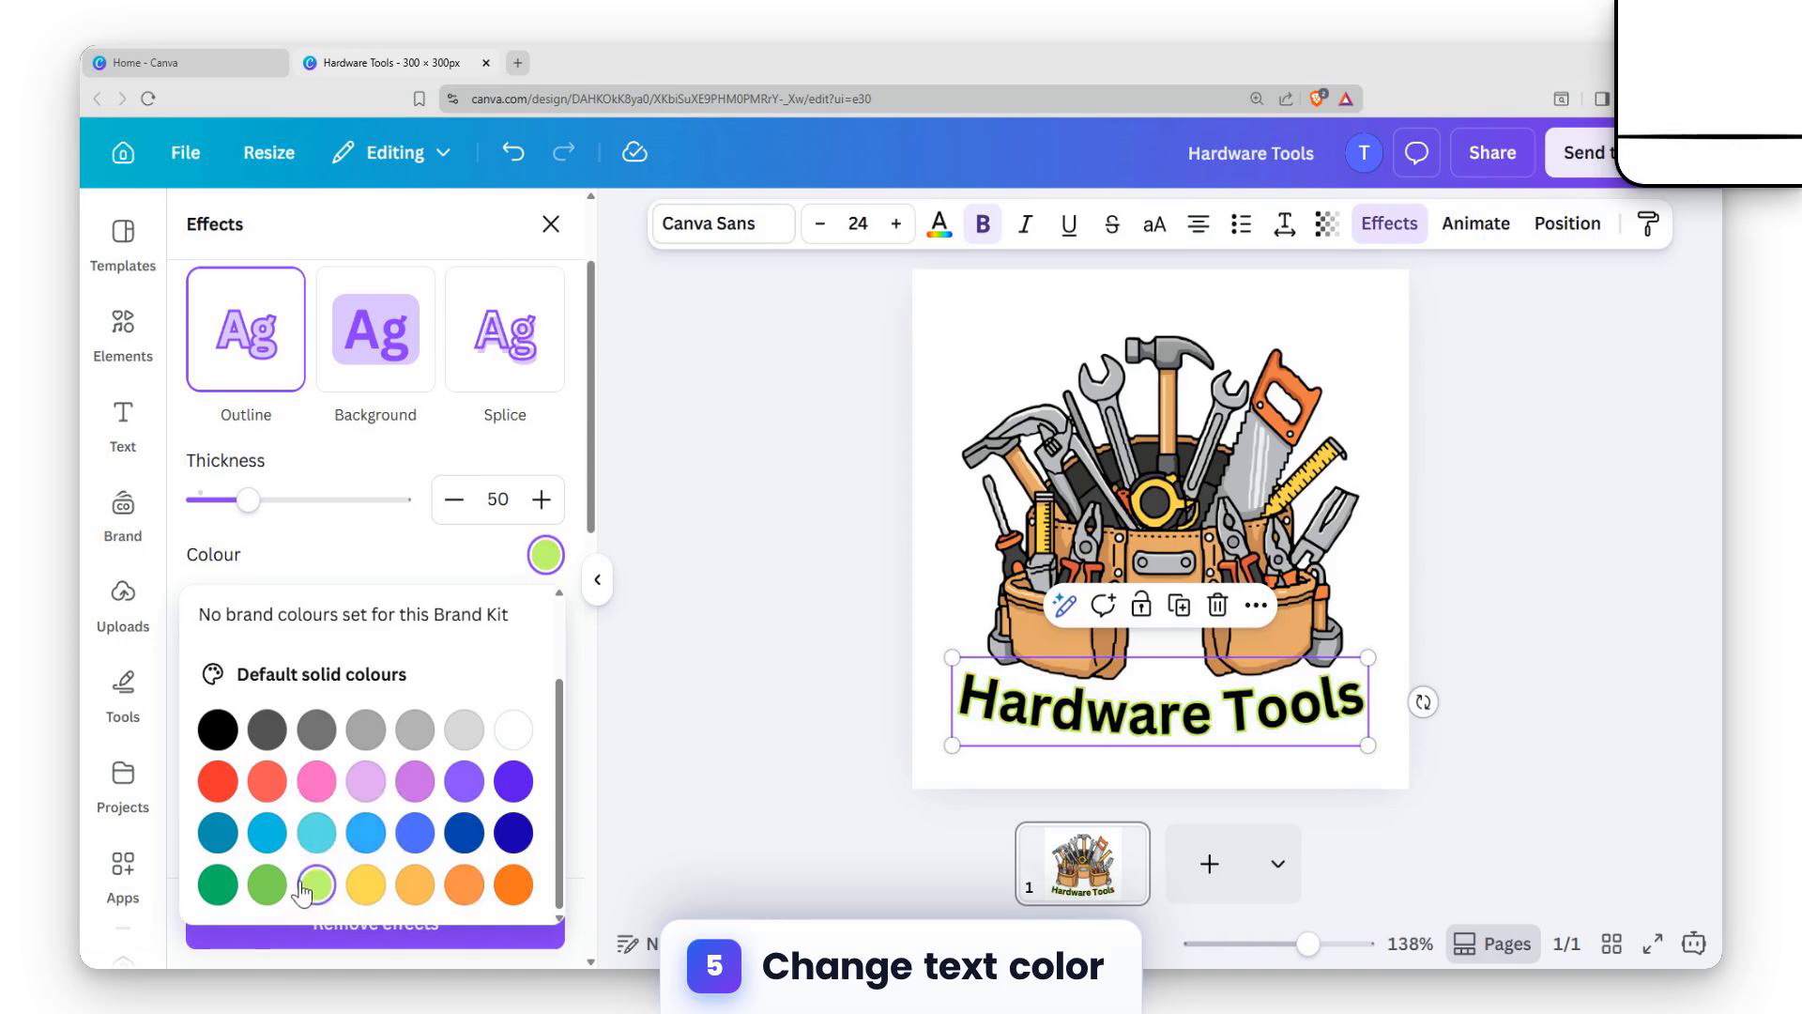
left_click(266, 884)
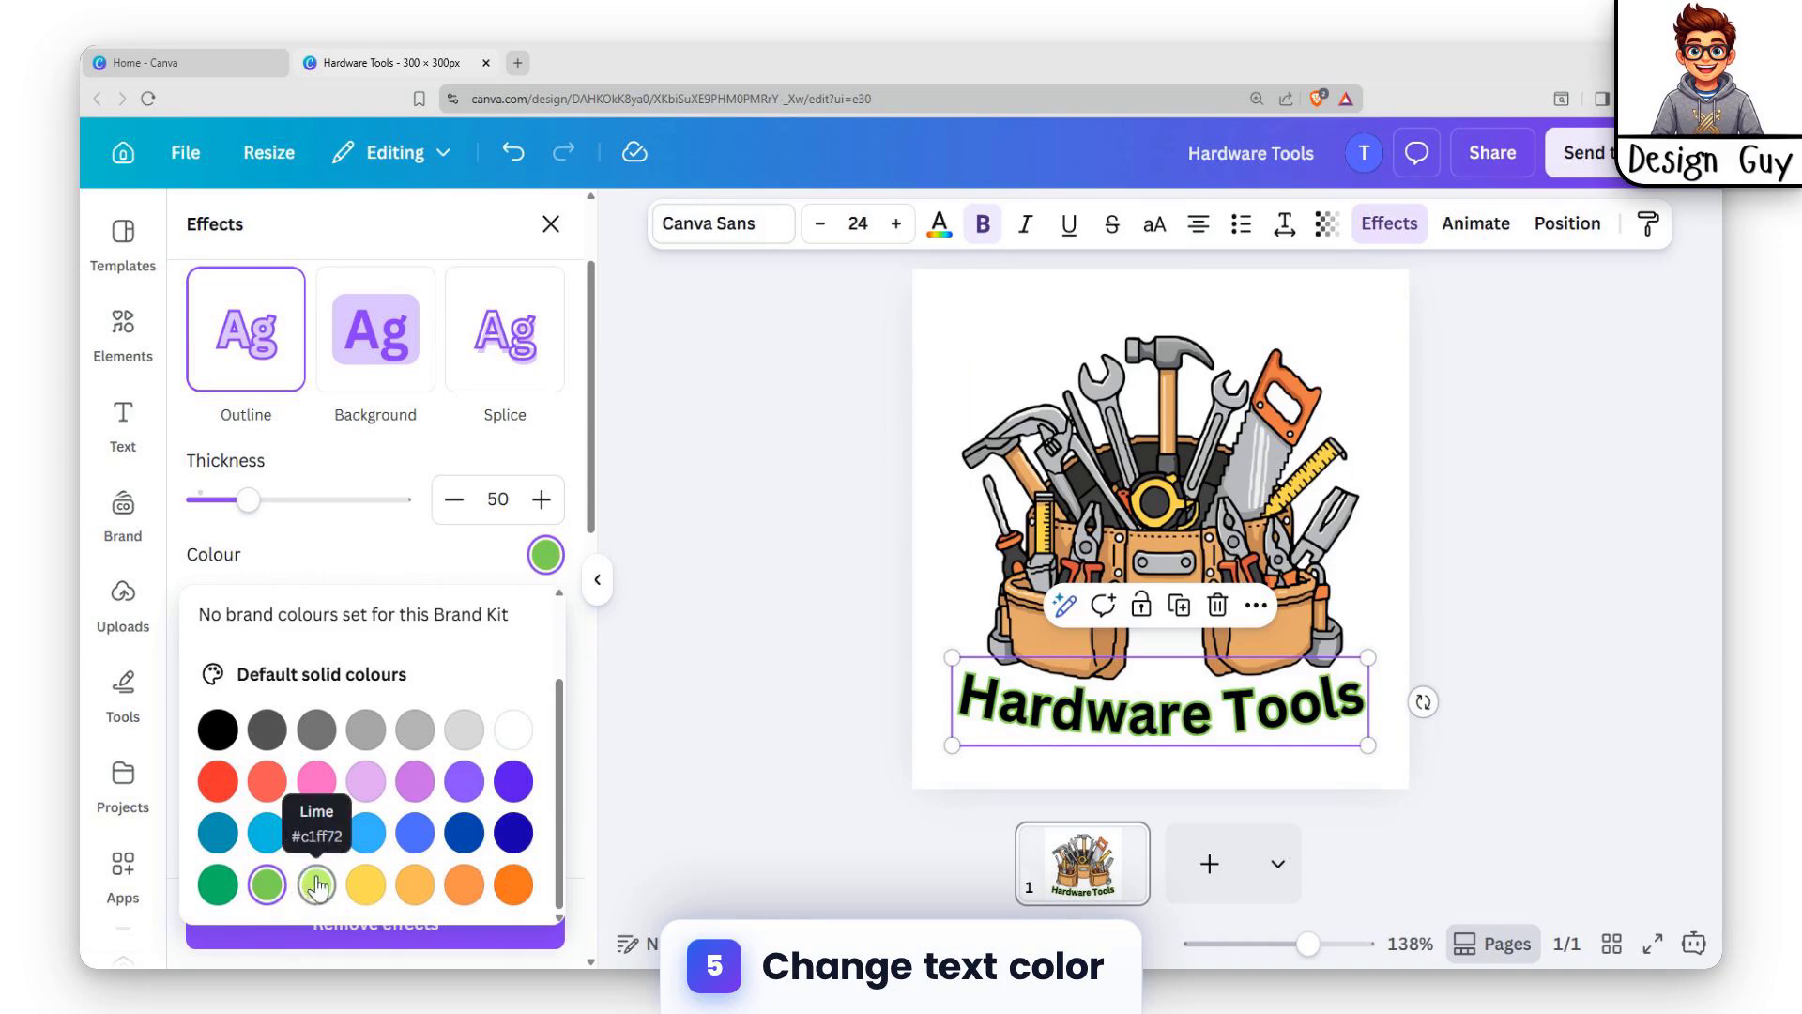
left_click(275, 784)
left_click(225, 835)
left_click(316, 834)
left_click(405, 835)
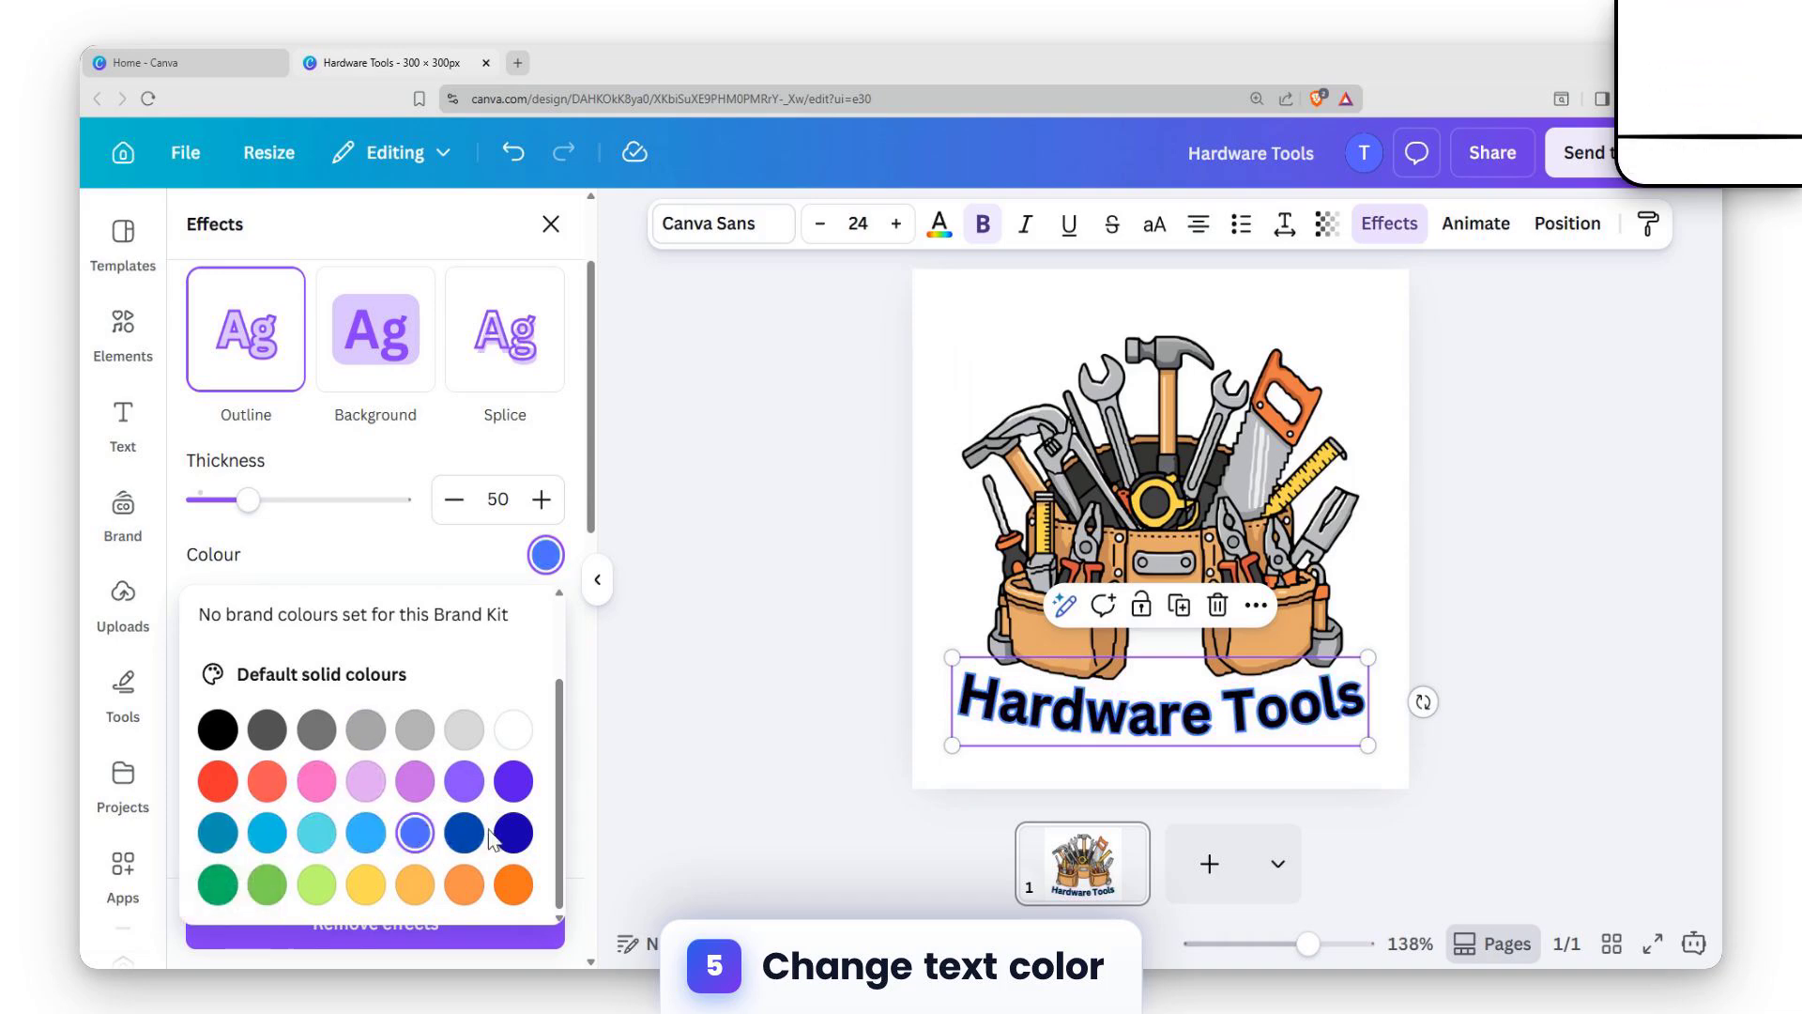
left_click(217, 781)
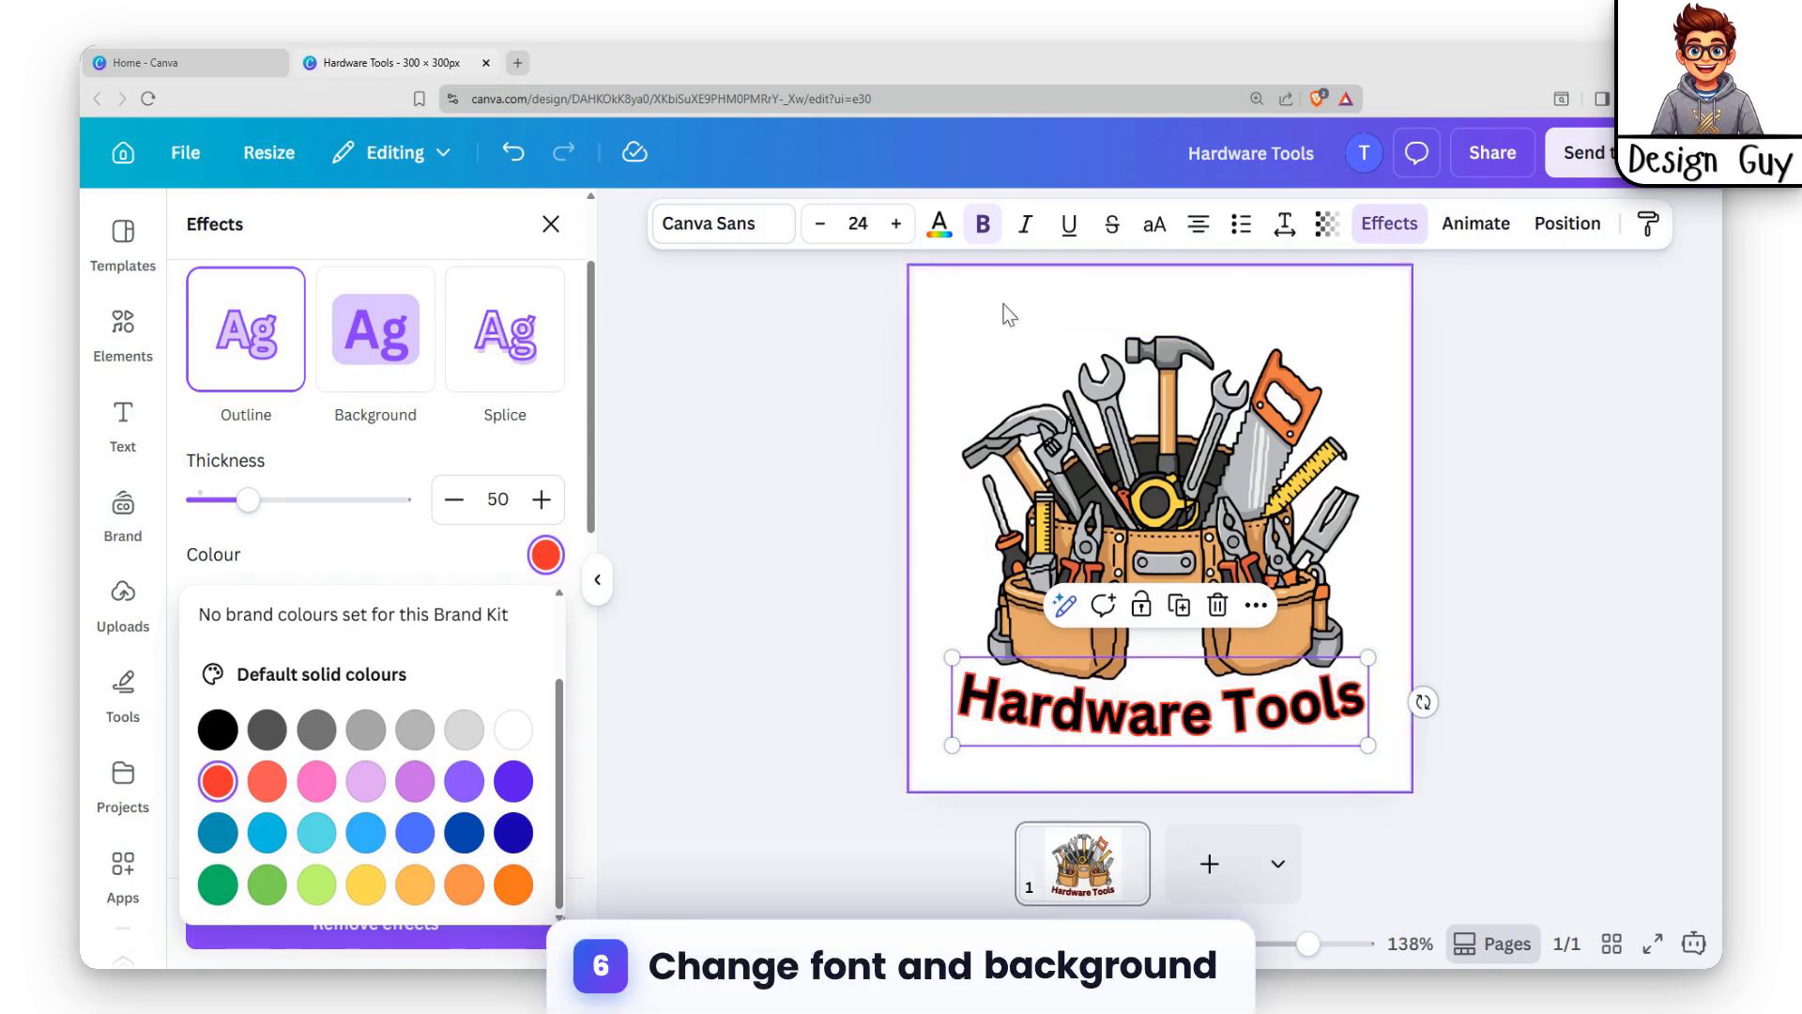
Try the recently used fonts Shrikhand, Etna Sans Serif, Agrandir and Horizon on the heading, and settle on Celandine.
left_click(742, 246)
left_click(372, 642)
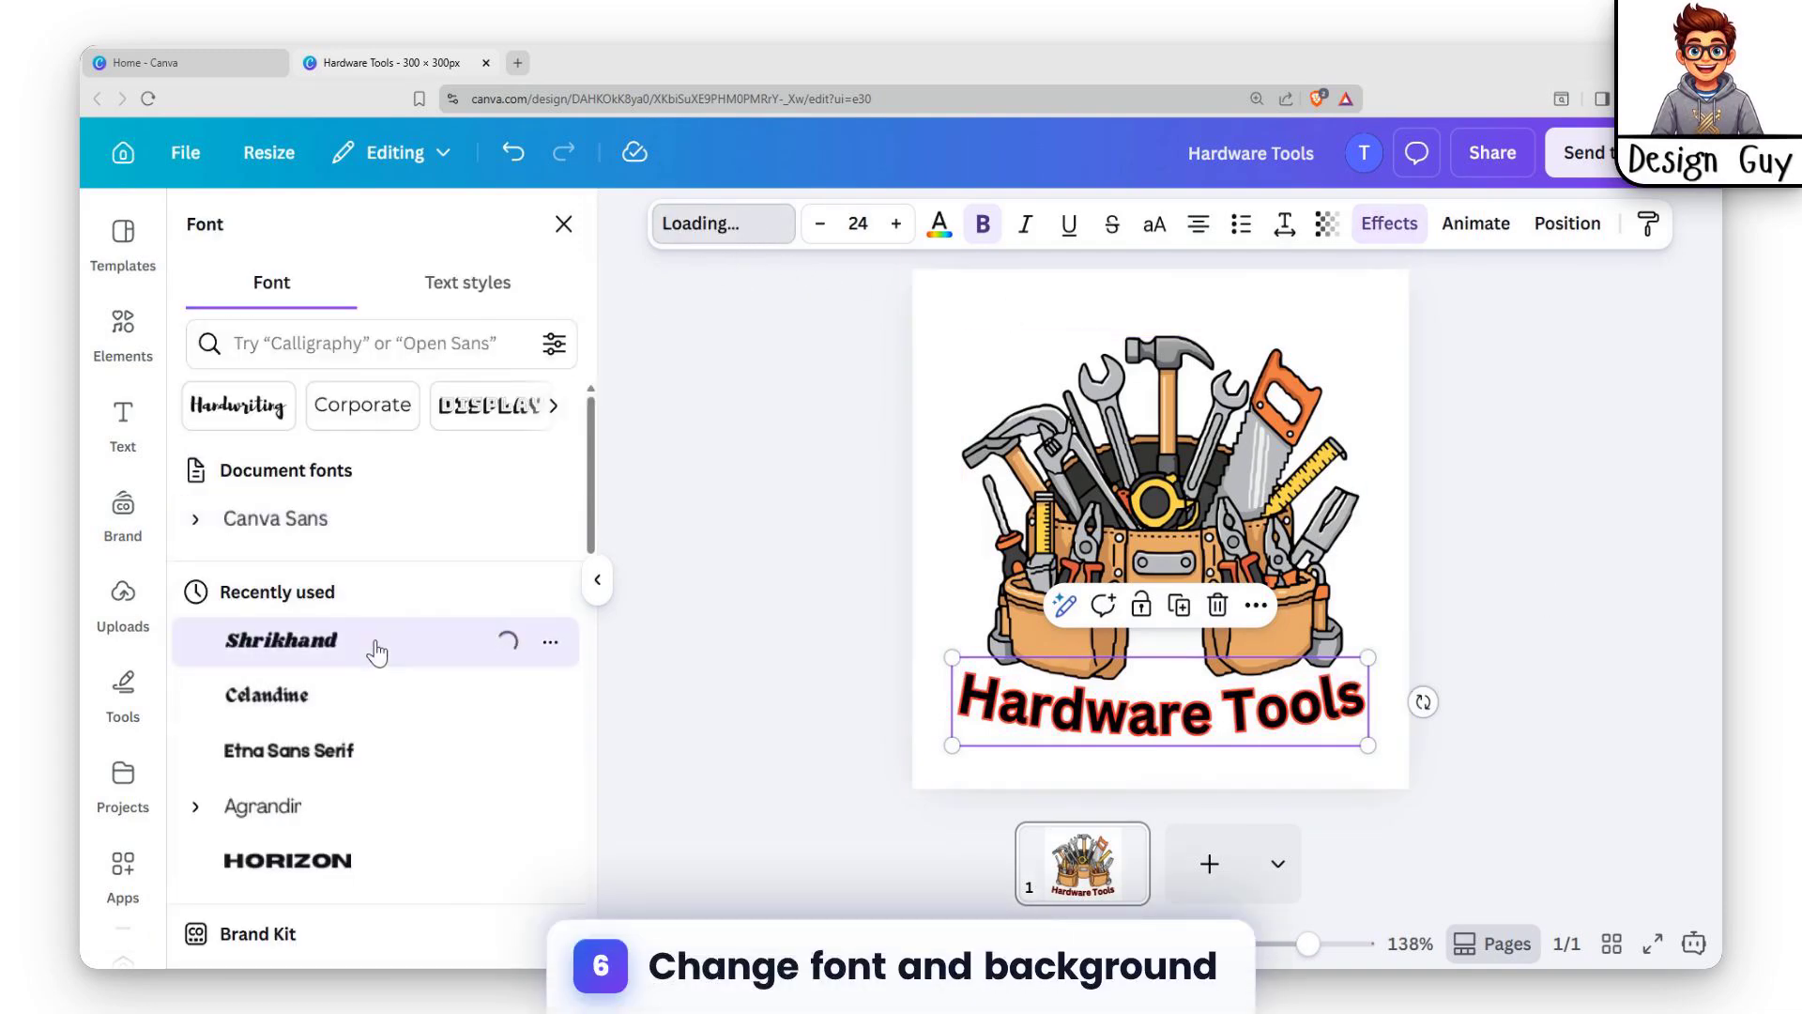
left_click(291, 711)
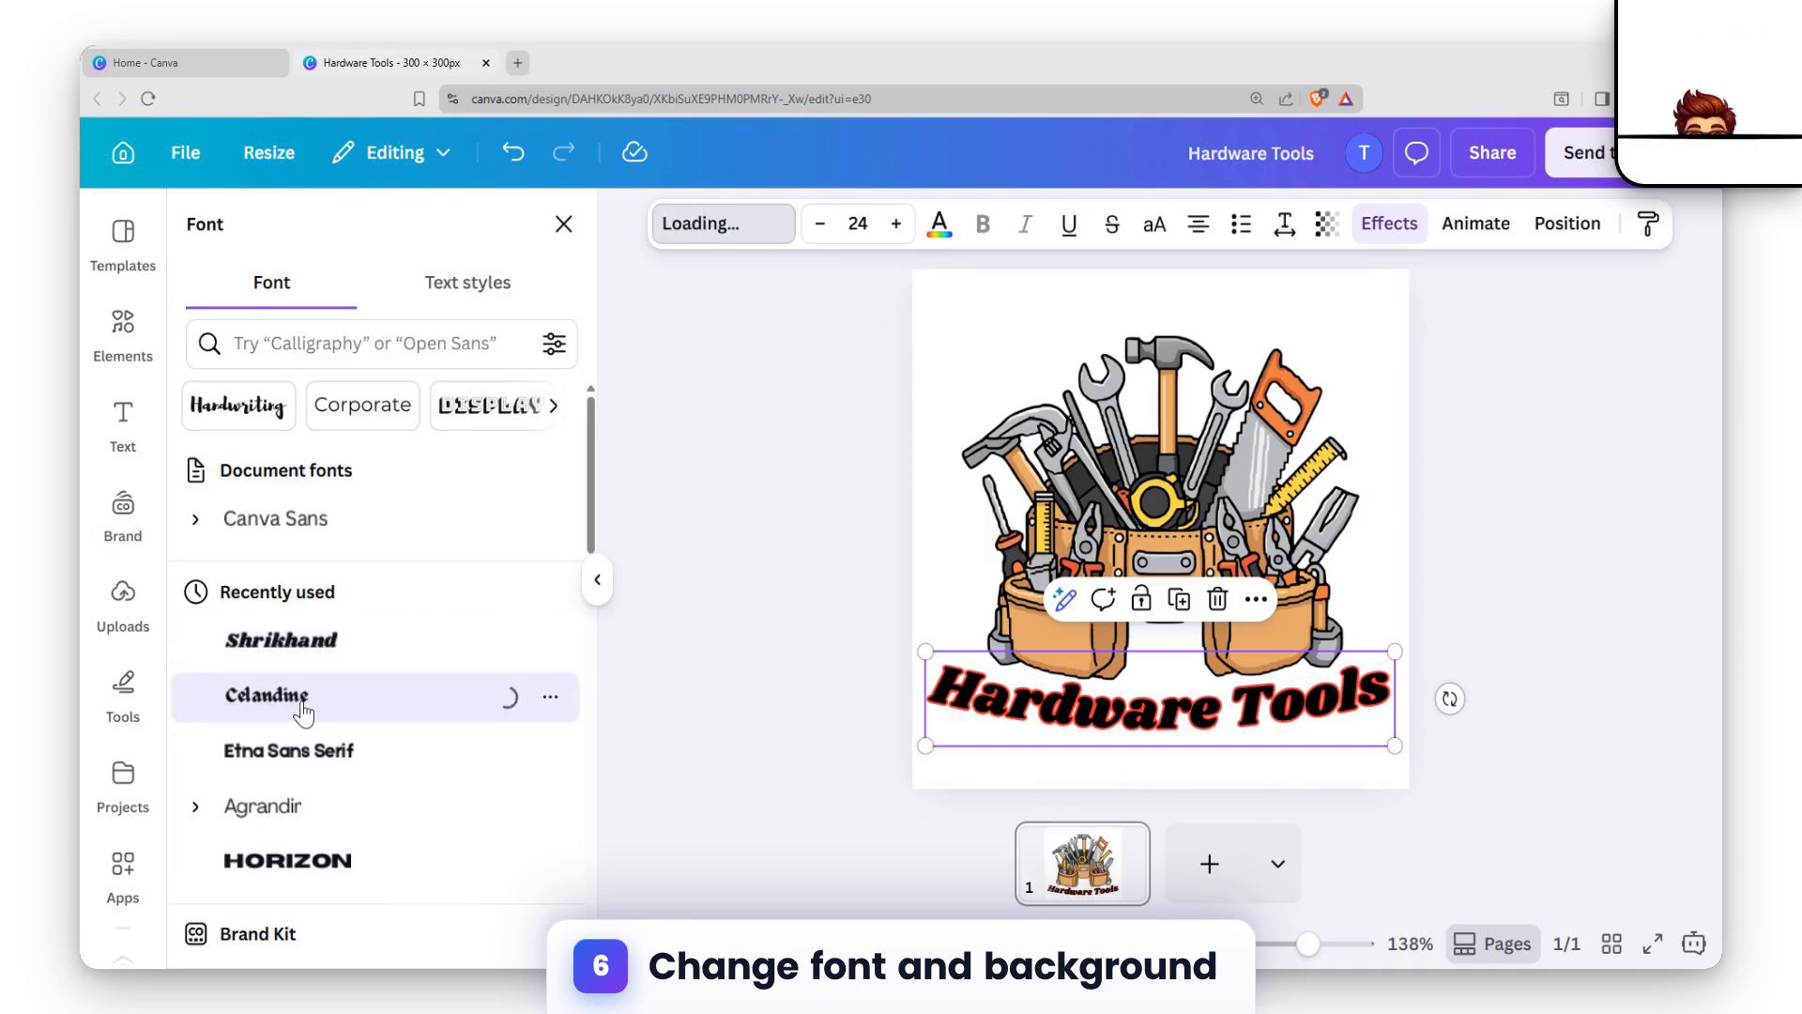
left_click(360, 749)
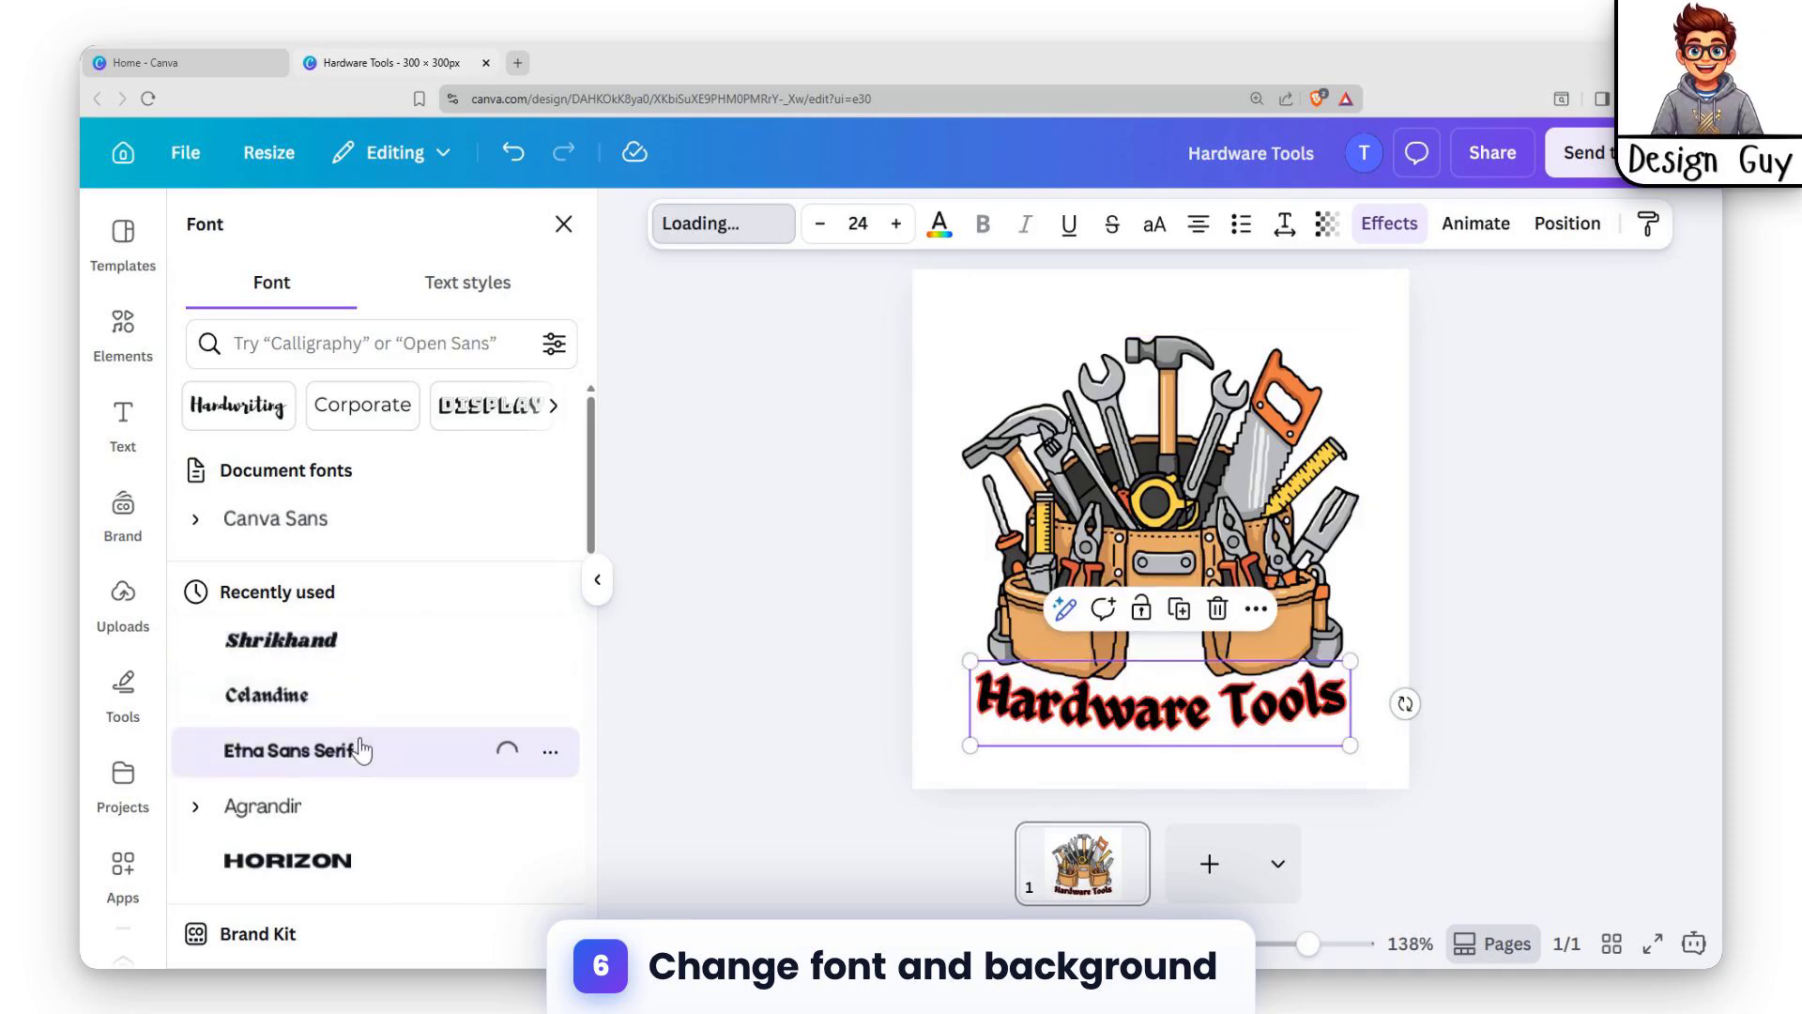
left_click(314, 809)
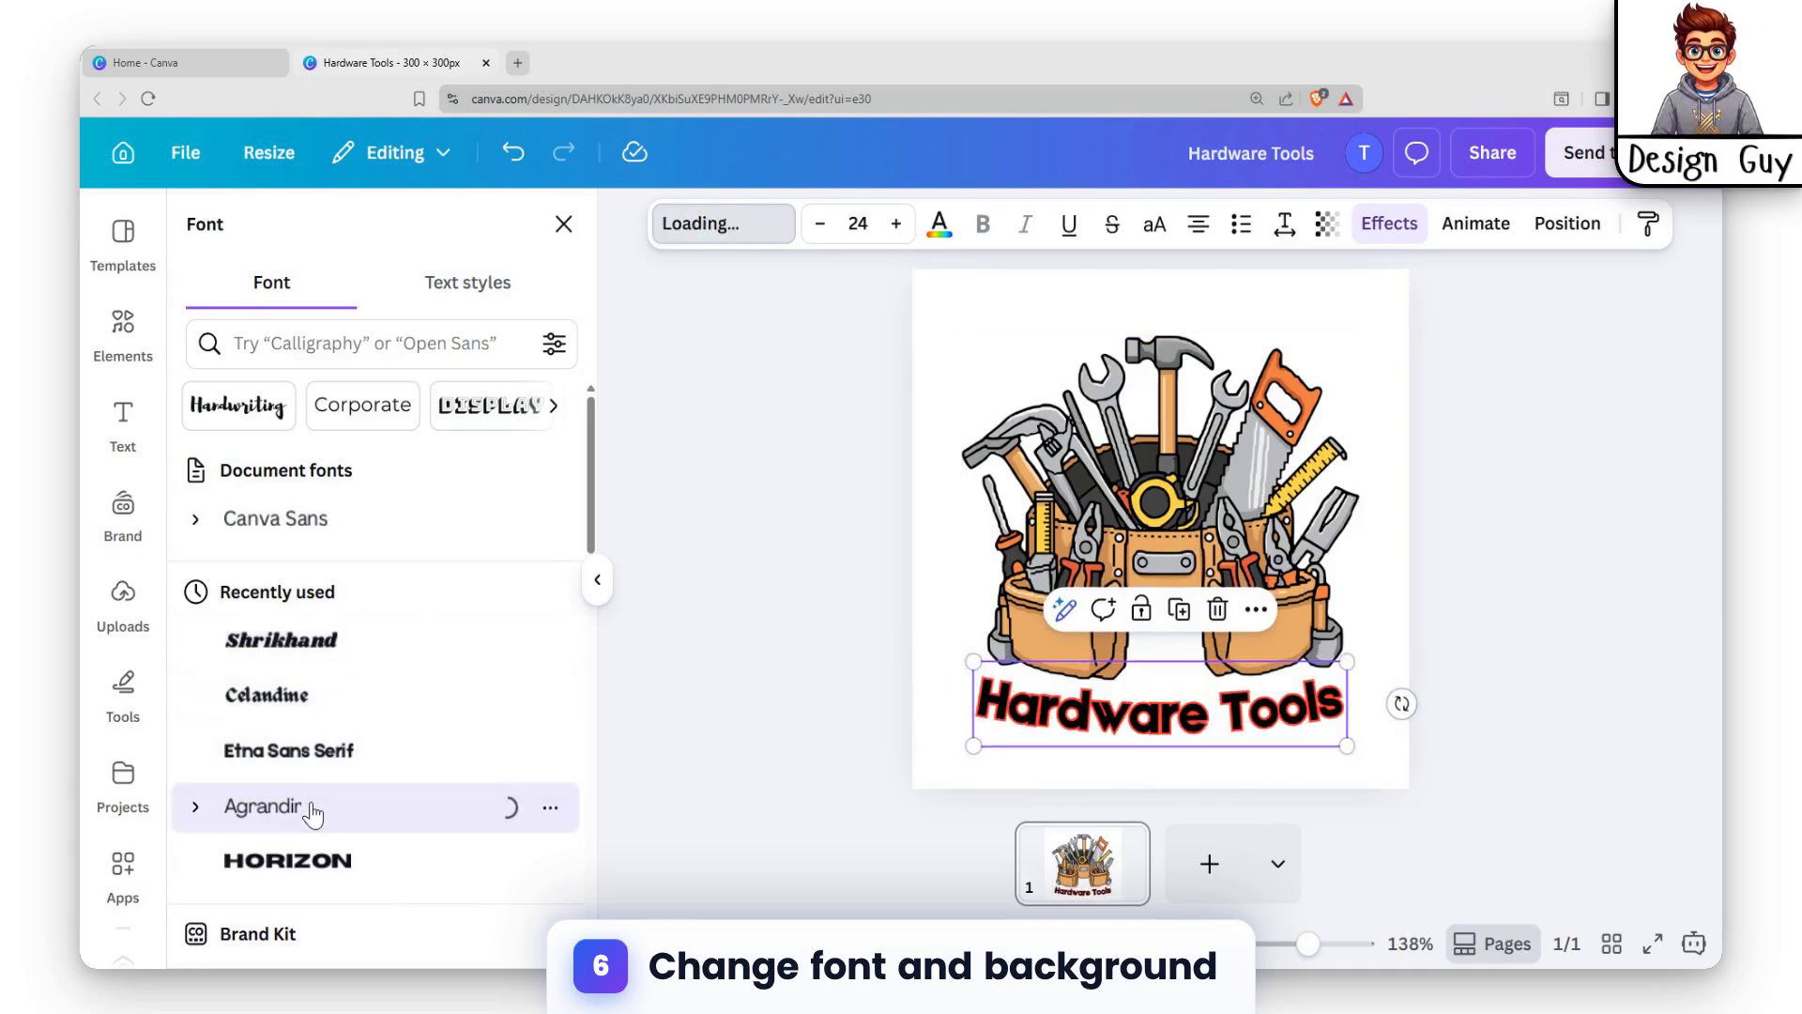
left_click(313, 861)
left_click(282, 641)
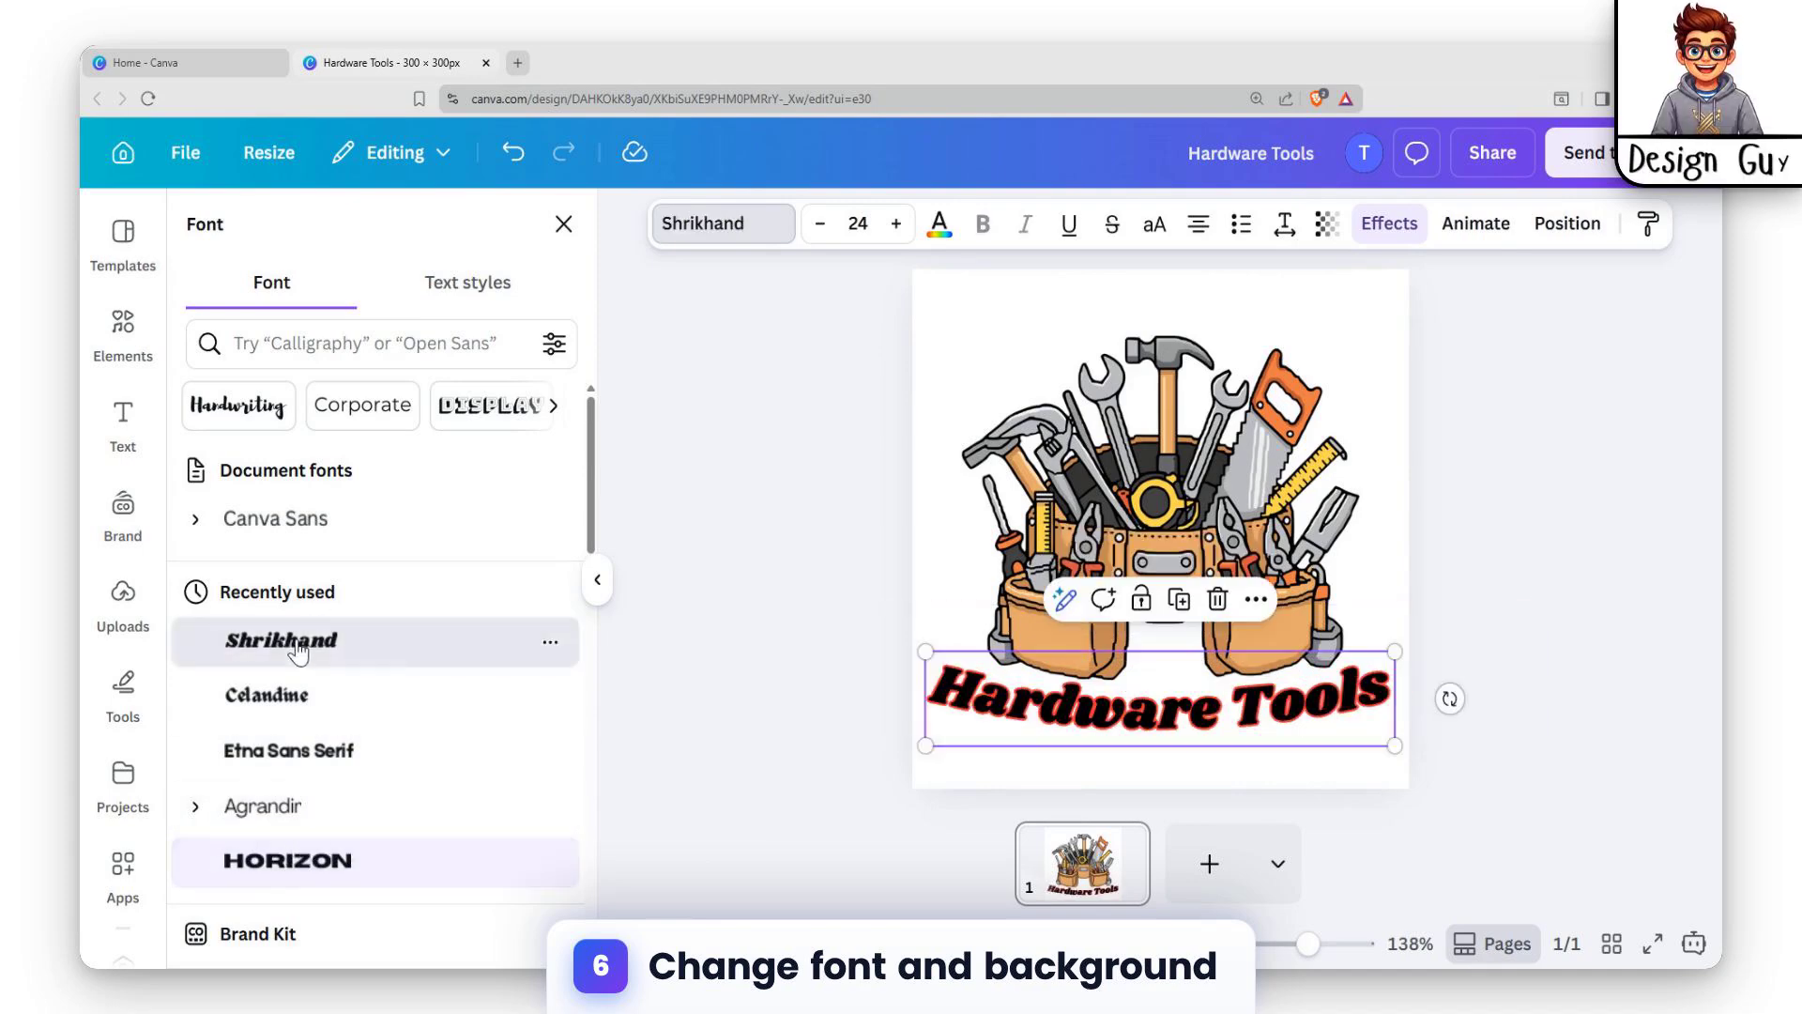
left_click(342, 700)
left_click(1535, 603)
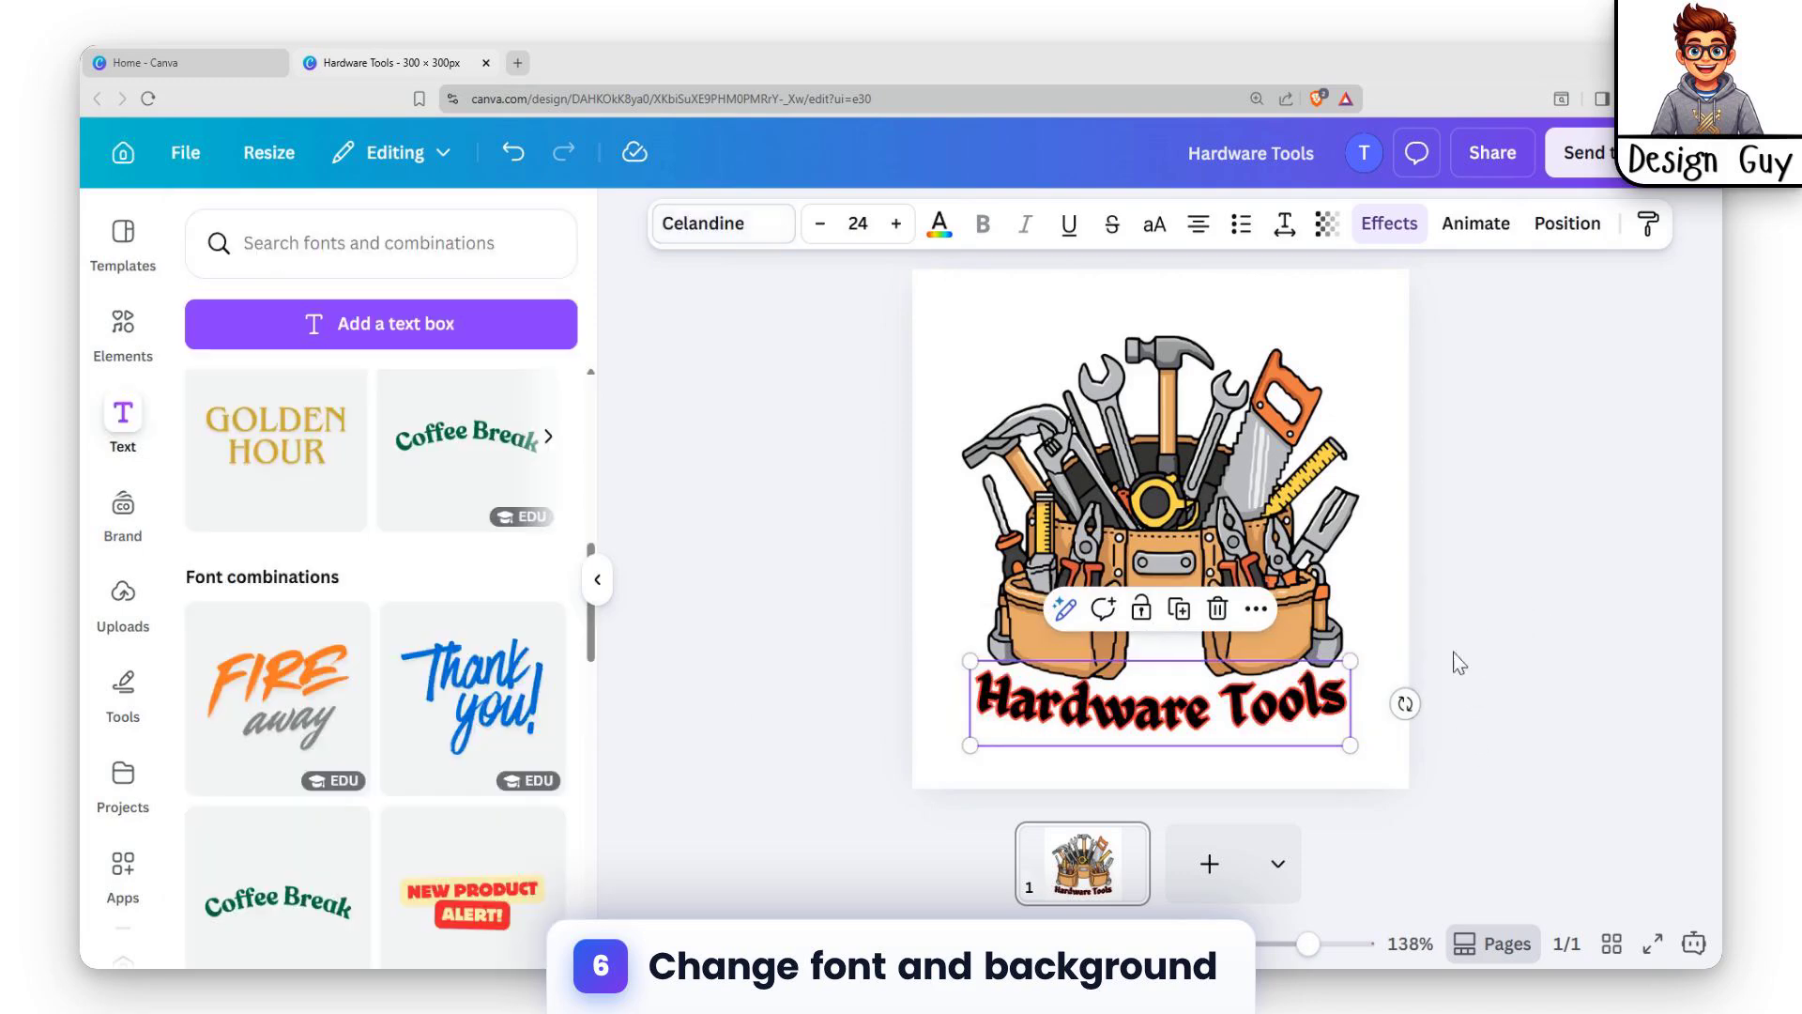
Move the heading down, enlarge it slightly and position it beneath the tool belt graphic.
left_click(1243, 716)
left_click(1532, 691)
left_click_drag(1237, 731, 1192, 748)
left_click_drag(967, 683, 915, 670)
left_click_drag(1226, 711, 1263, 724)
left_click(1562, 524)
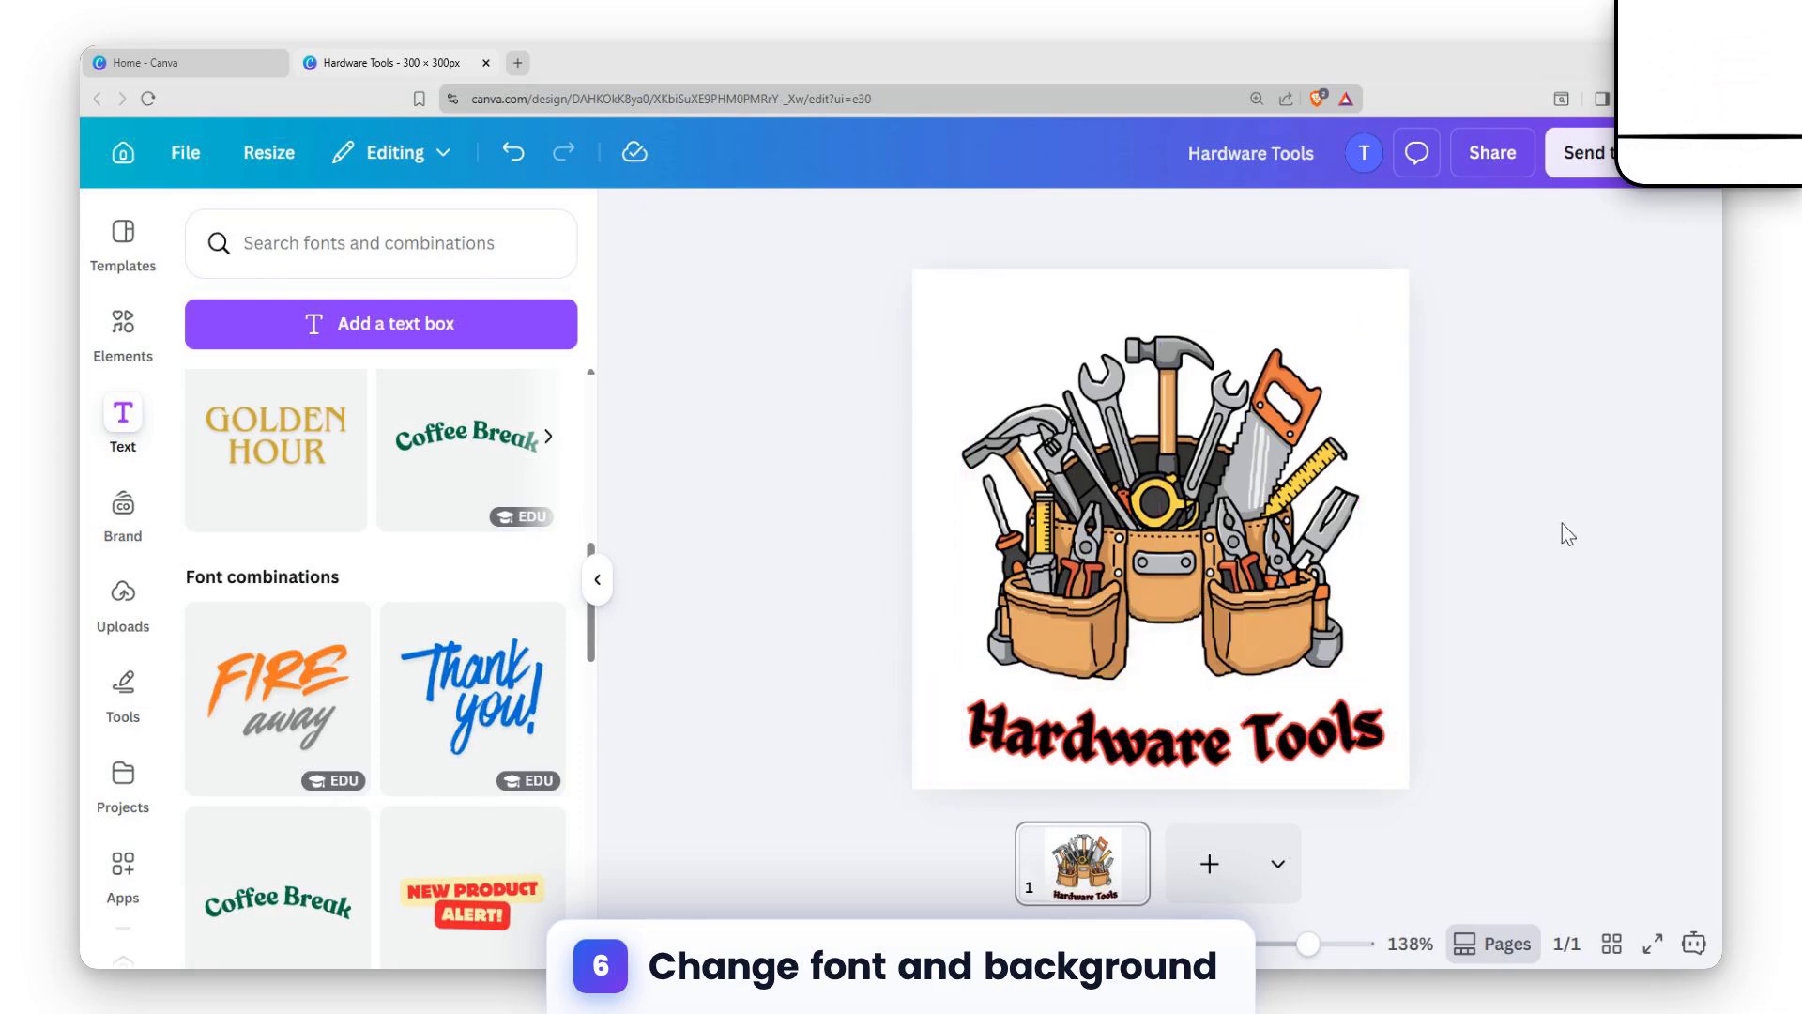
Set the page background to the medium grey from the default solid colours.
left_click(1371, 283)
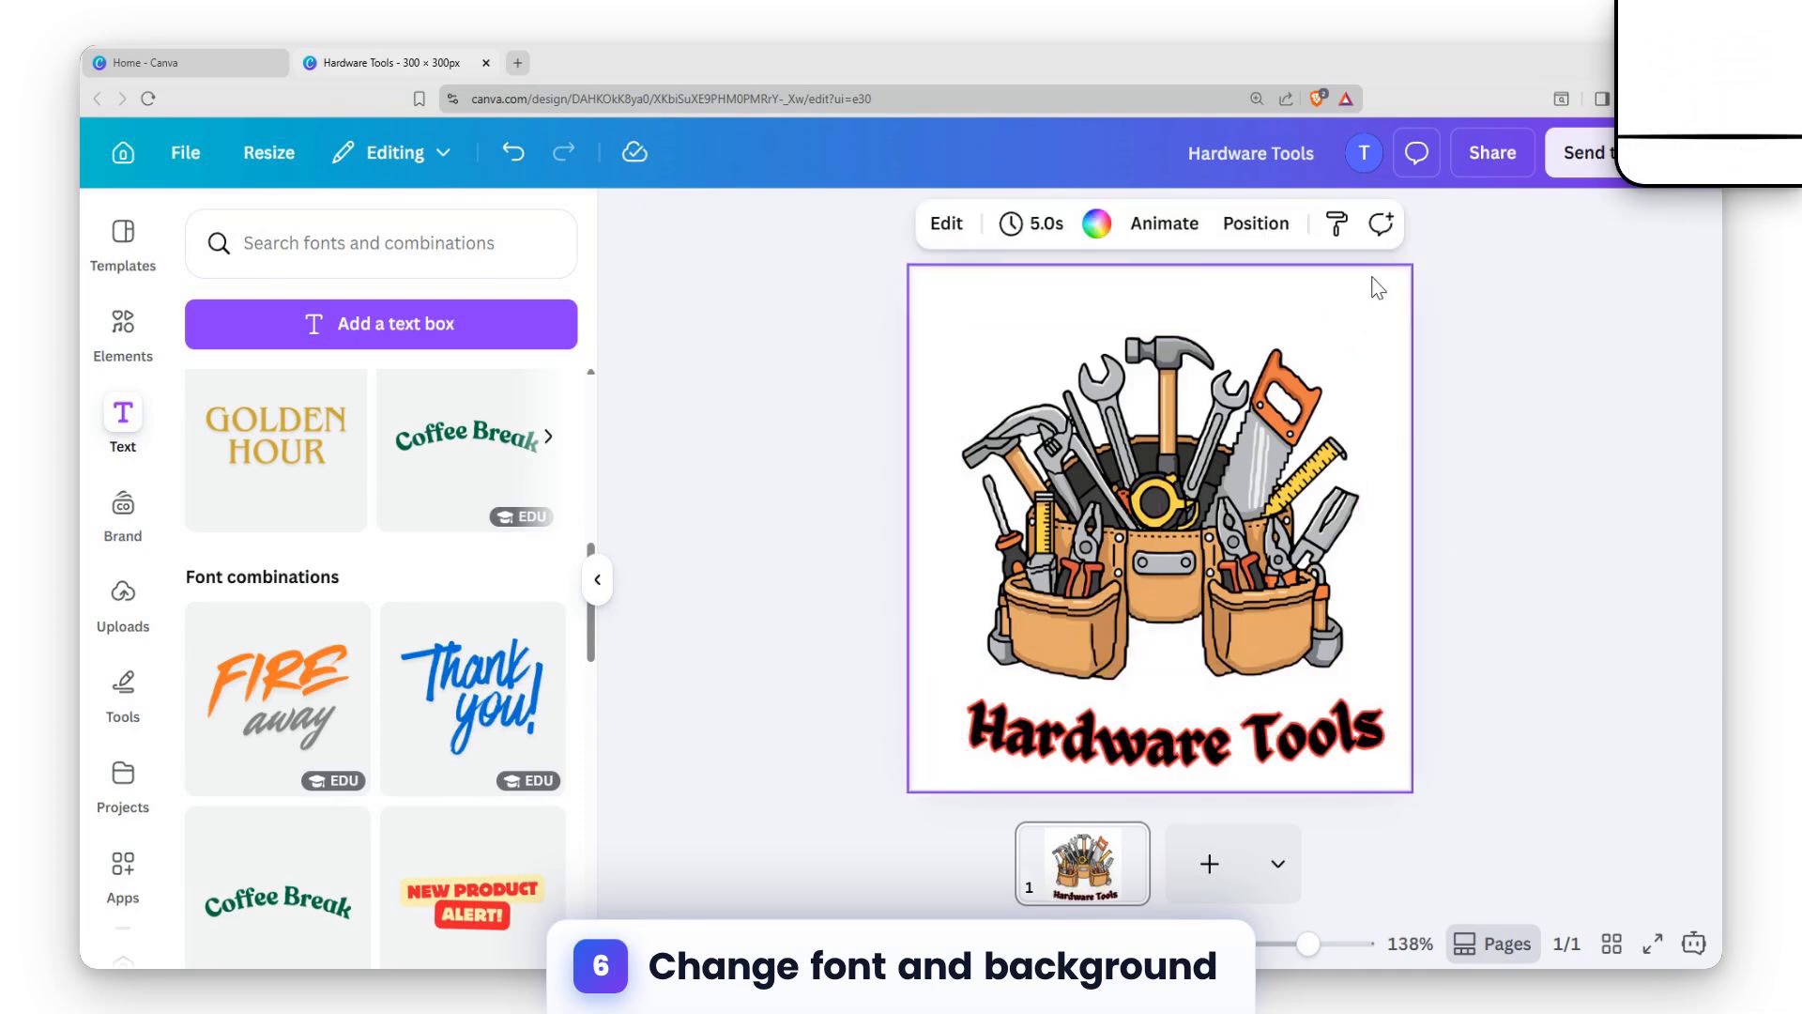
left_click(1095, 225)
scroll(442, 724, "down", 4)
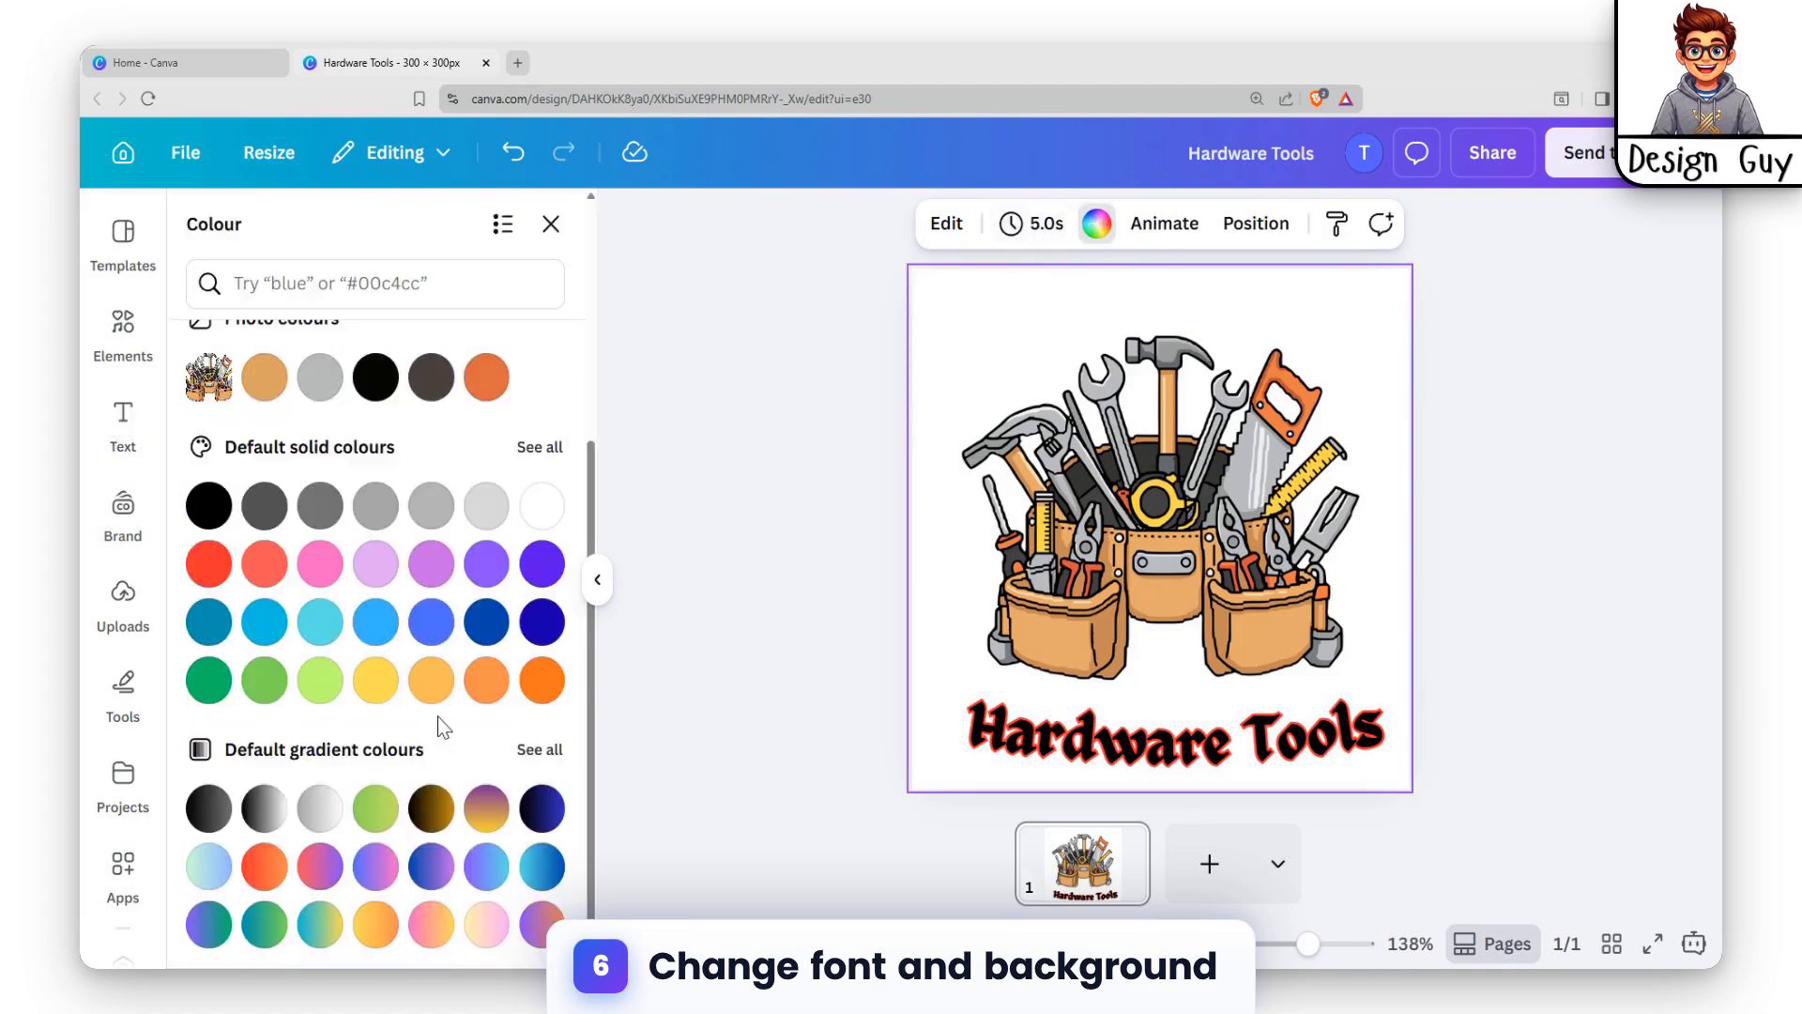
left_click(271, 521)
left_click(320, 507)
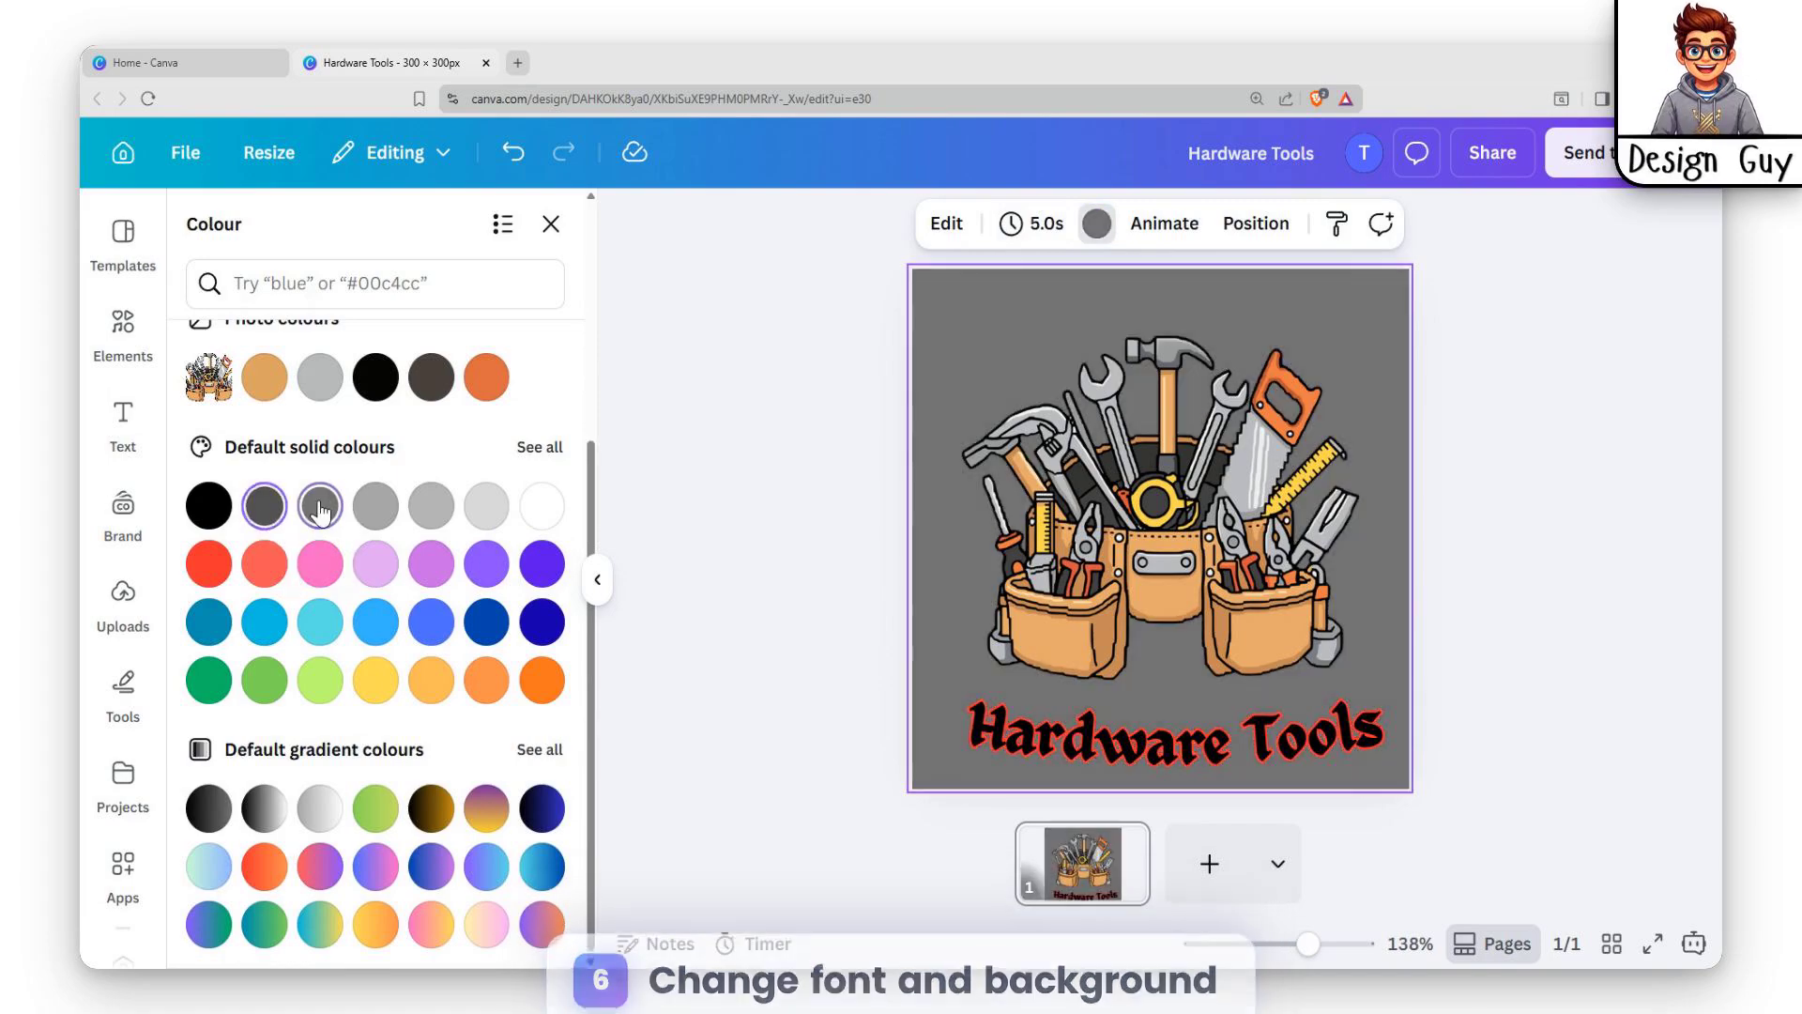
left_click(1502, 660)
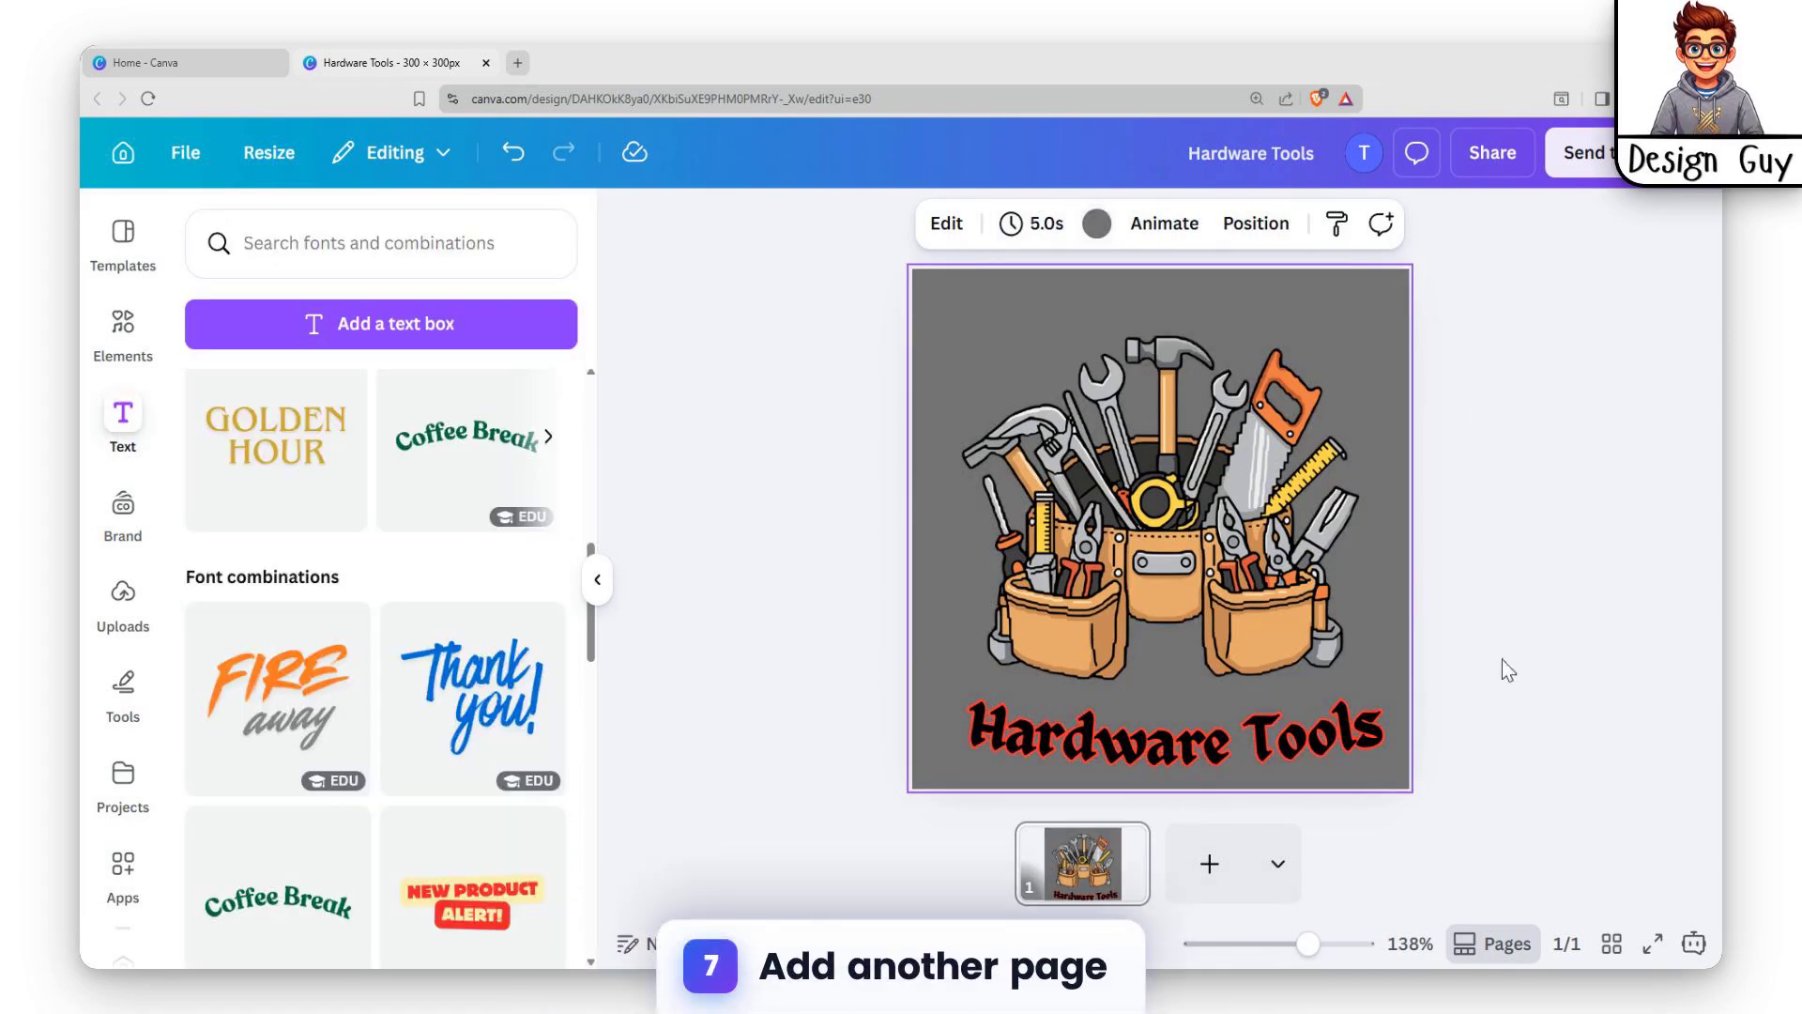
Add a second page and place a small adjustable wrench from the hardware tools graphics near the page's upper-left corner.
left_click(1210, 865)
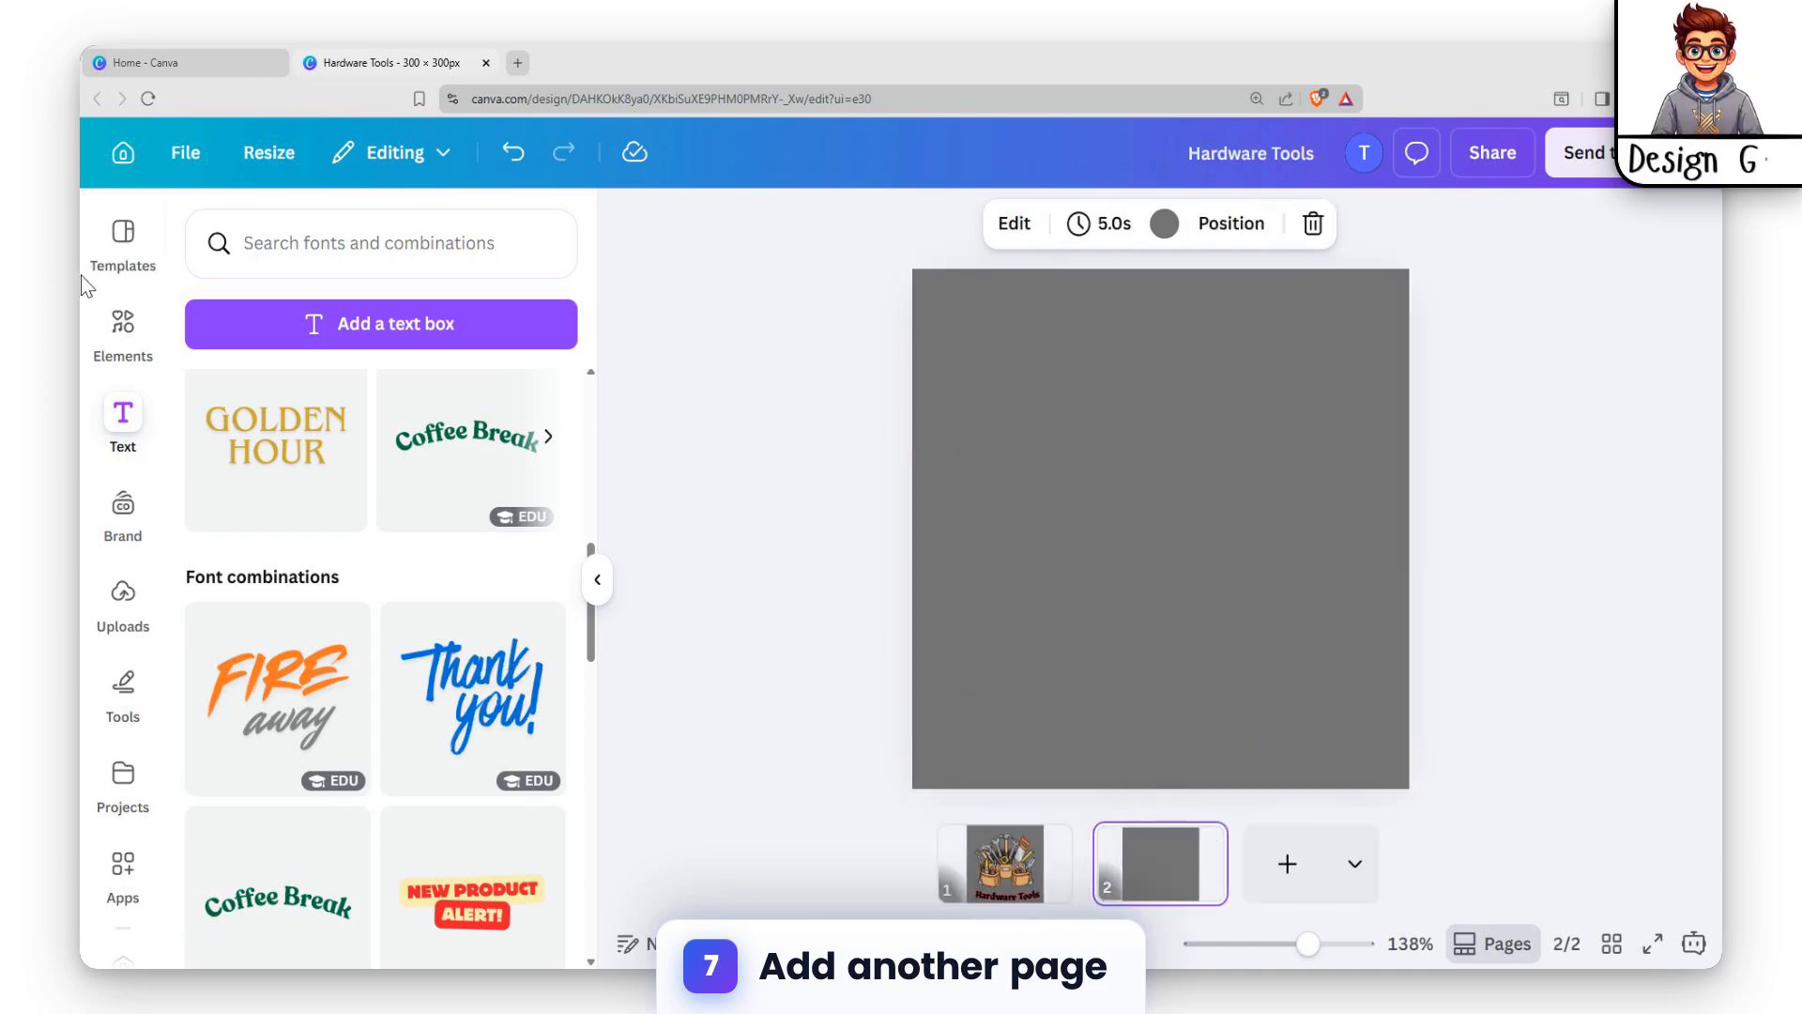
left_click(124, 317)
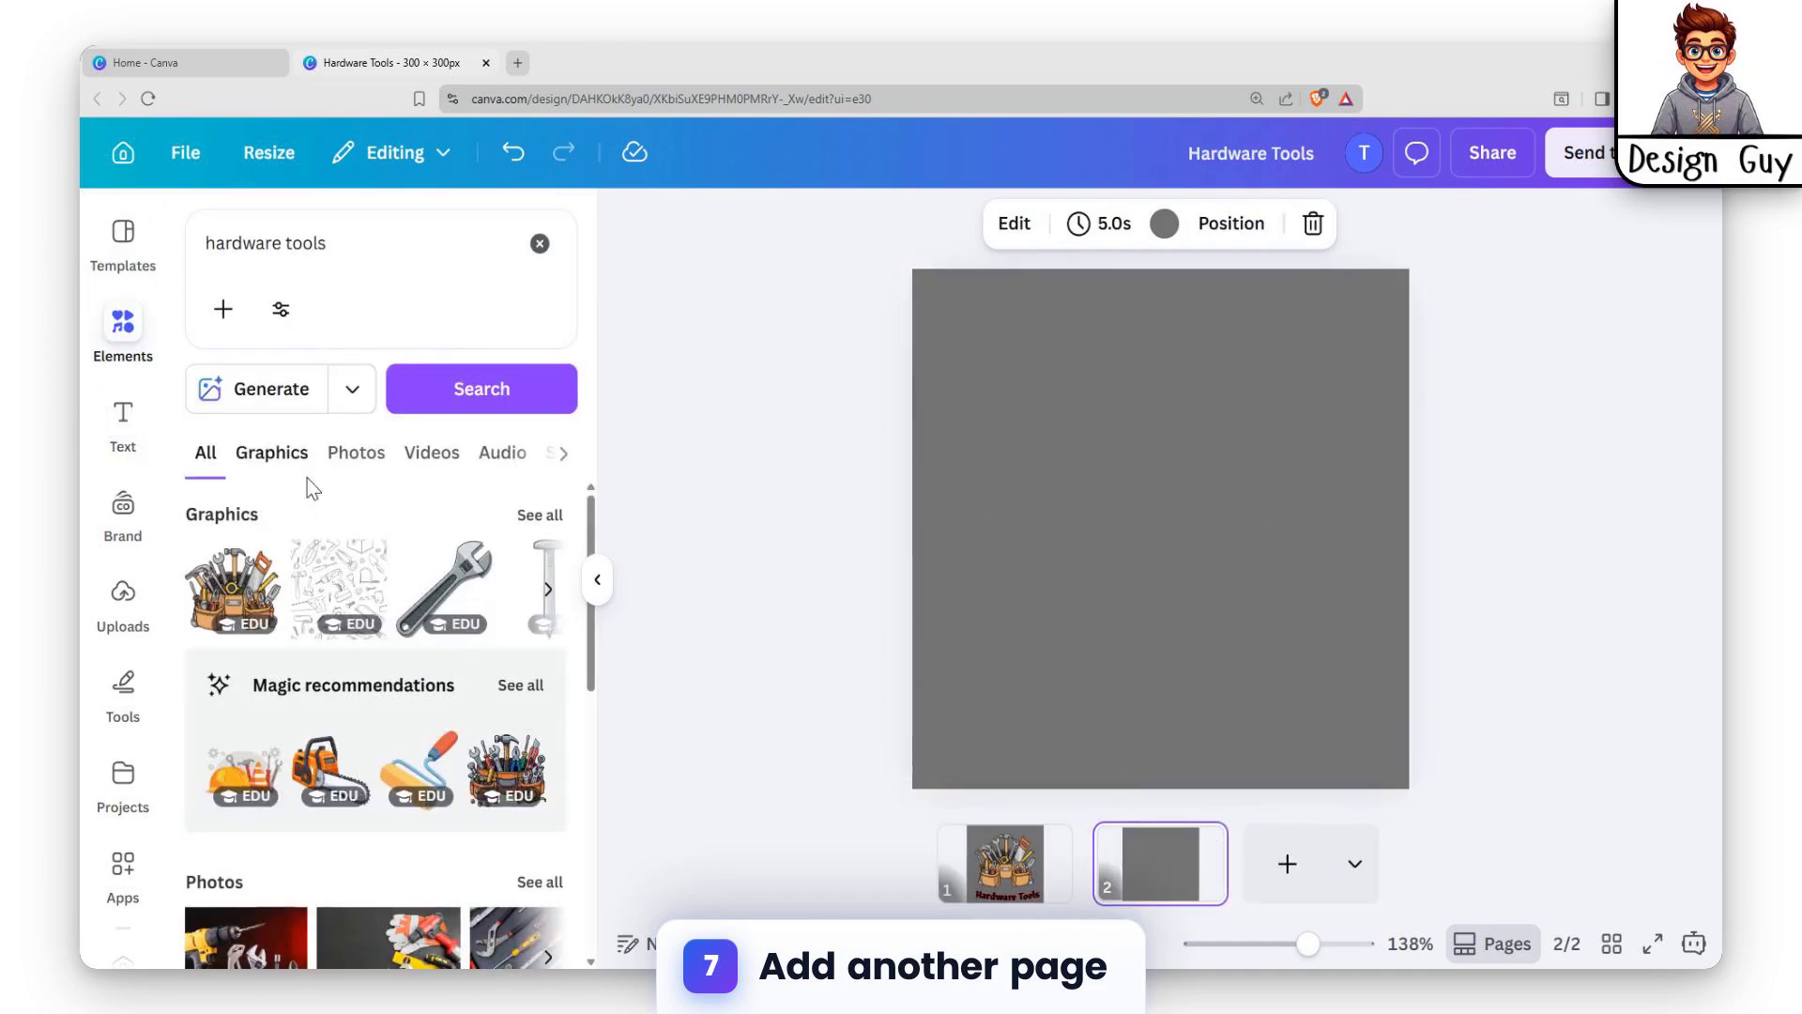
left_click(357, 233)
left_click(505, 462)
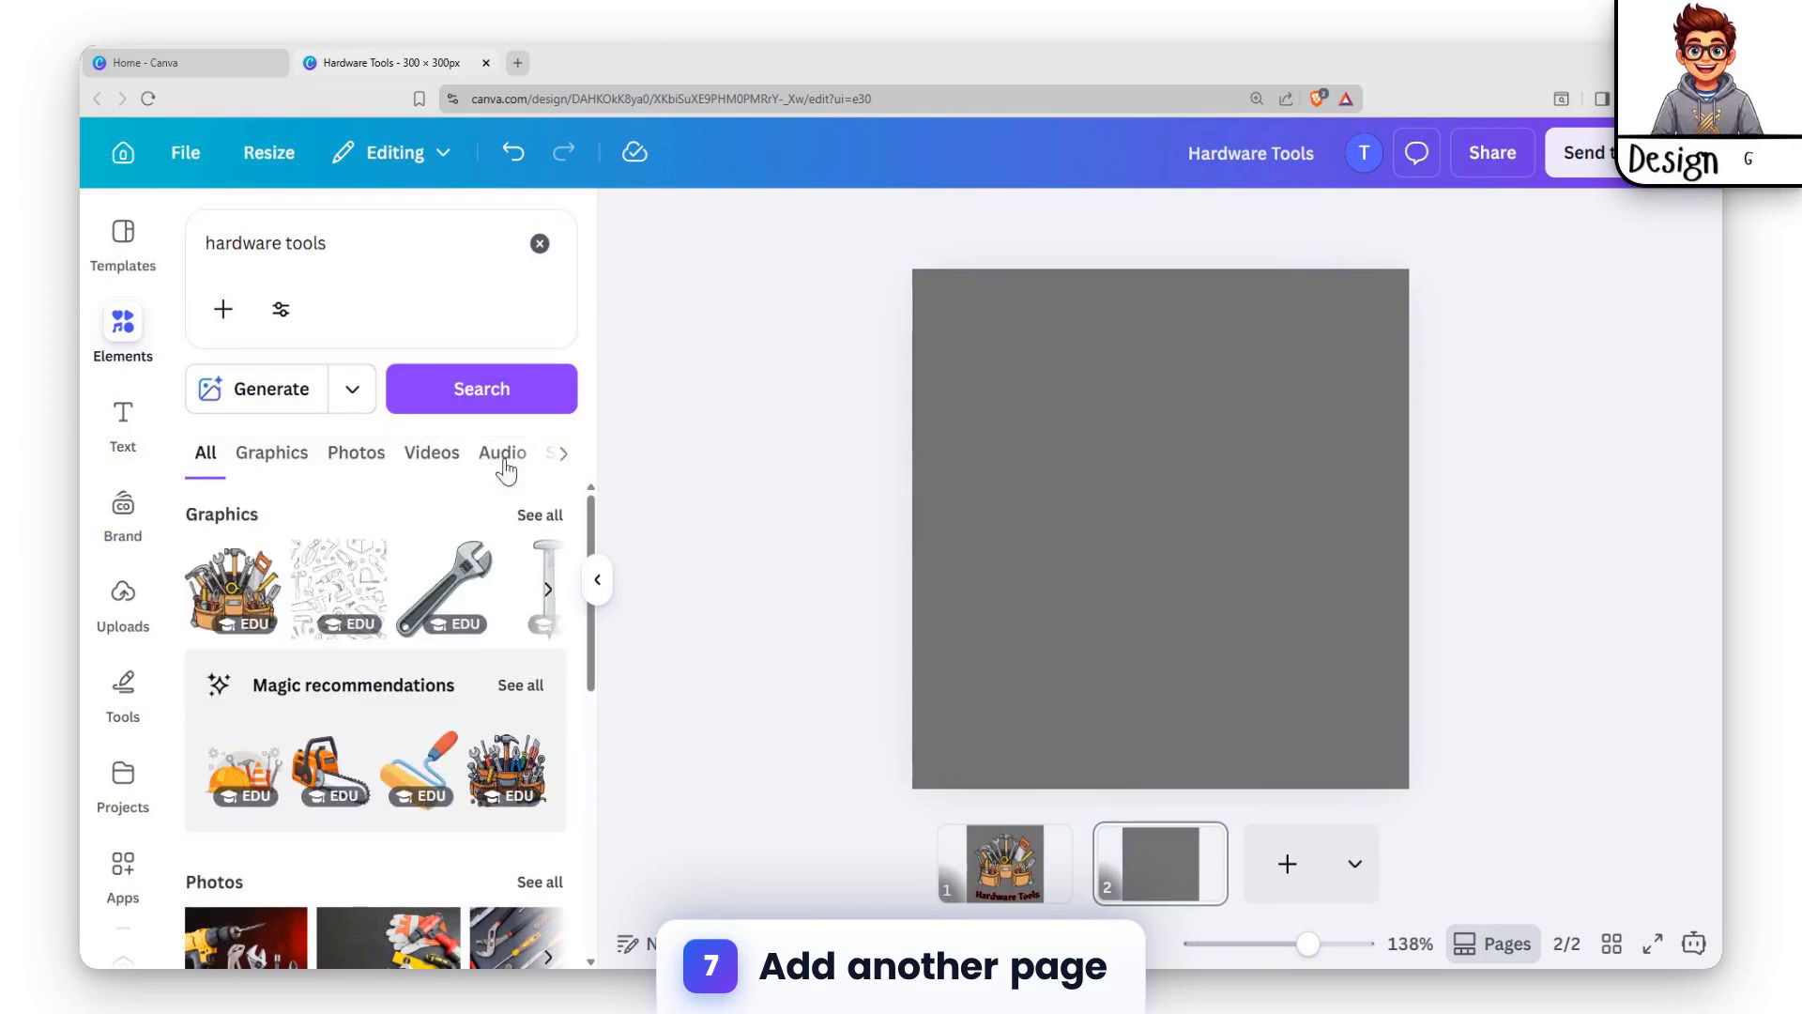
left_click(549, 519)
left_click(563, 630)
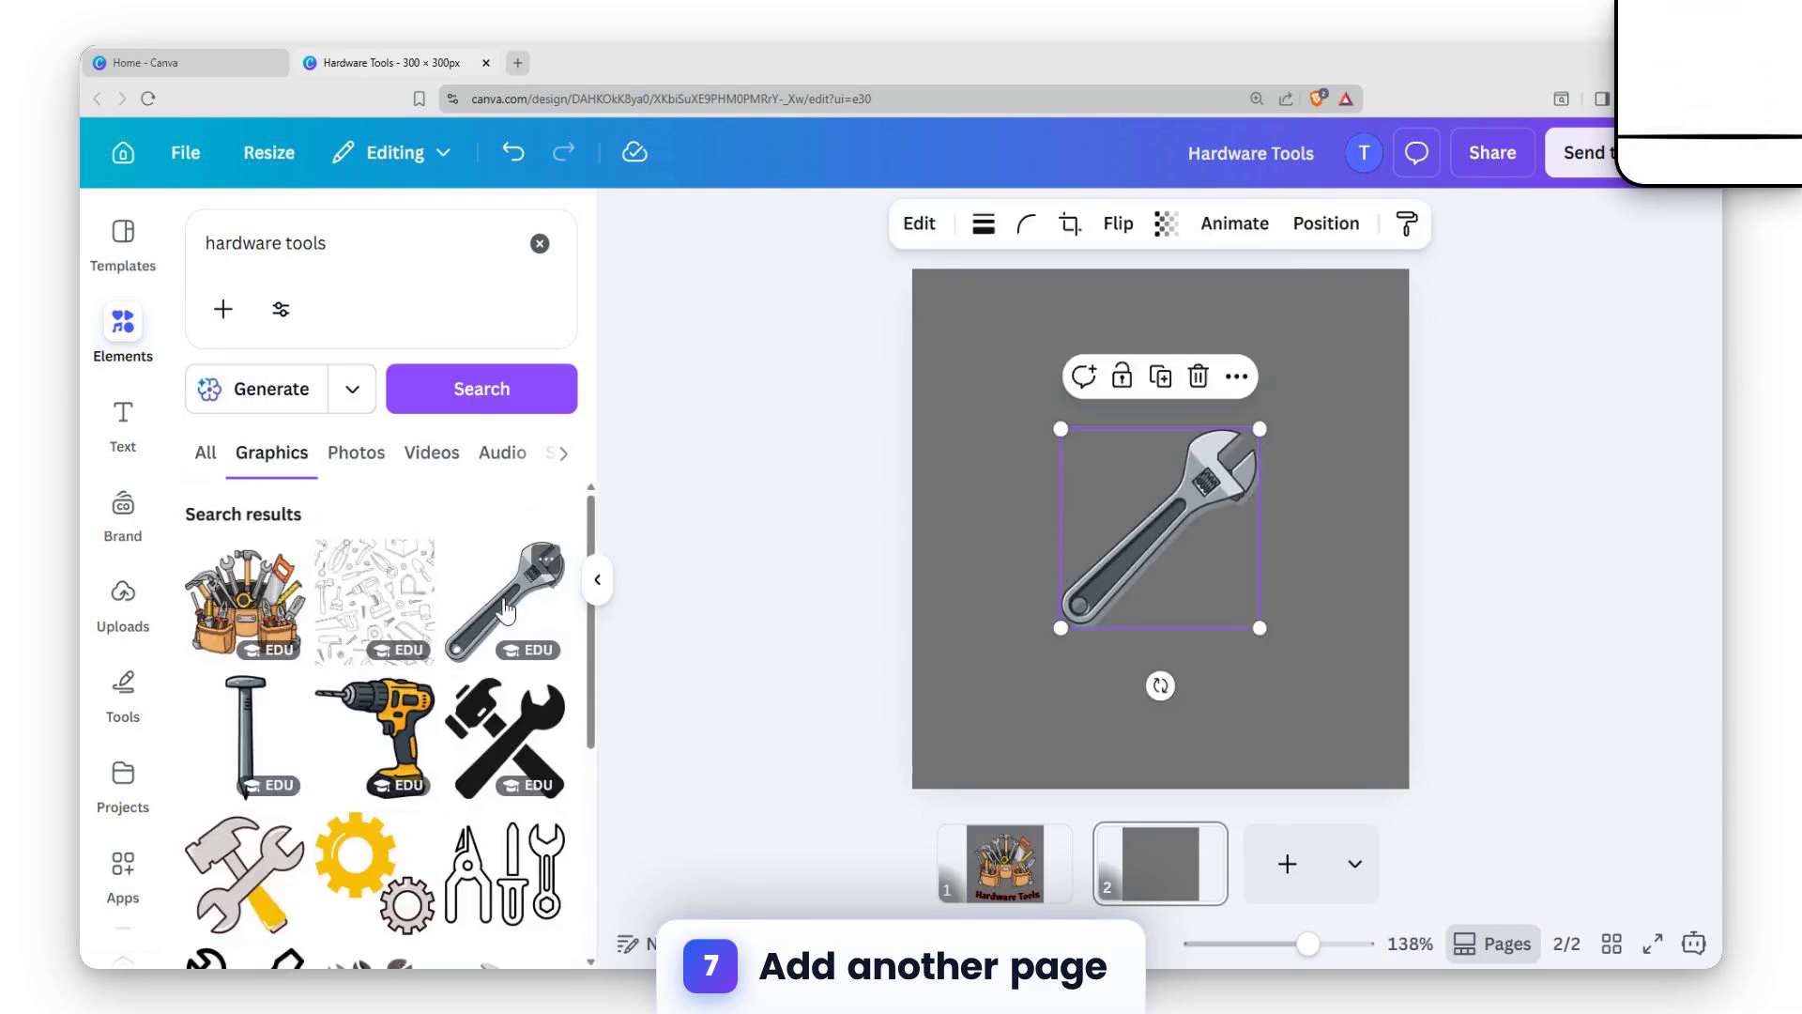
left_click_drag(1266, 621, 976, 399)
Add the yellow cordless drill graphic and place it near the second page's lower-right corner.
scroll(394, 822, "down", 2)
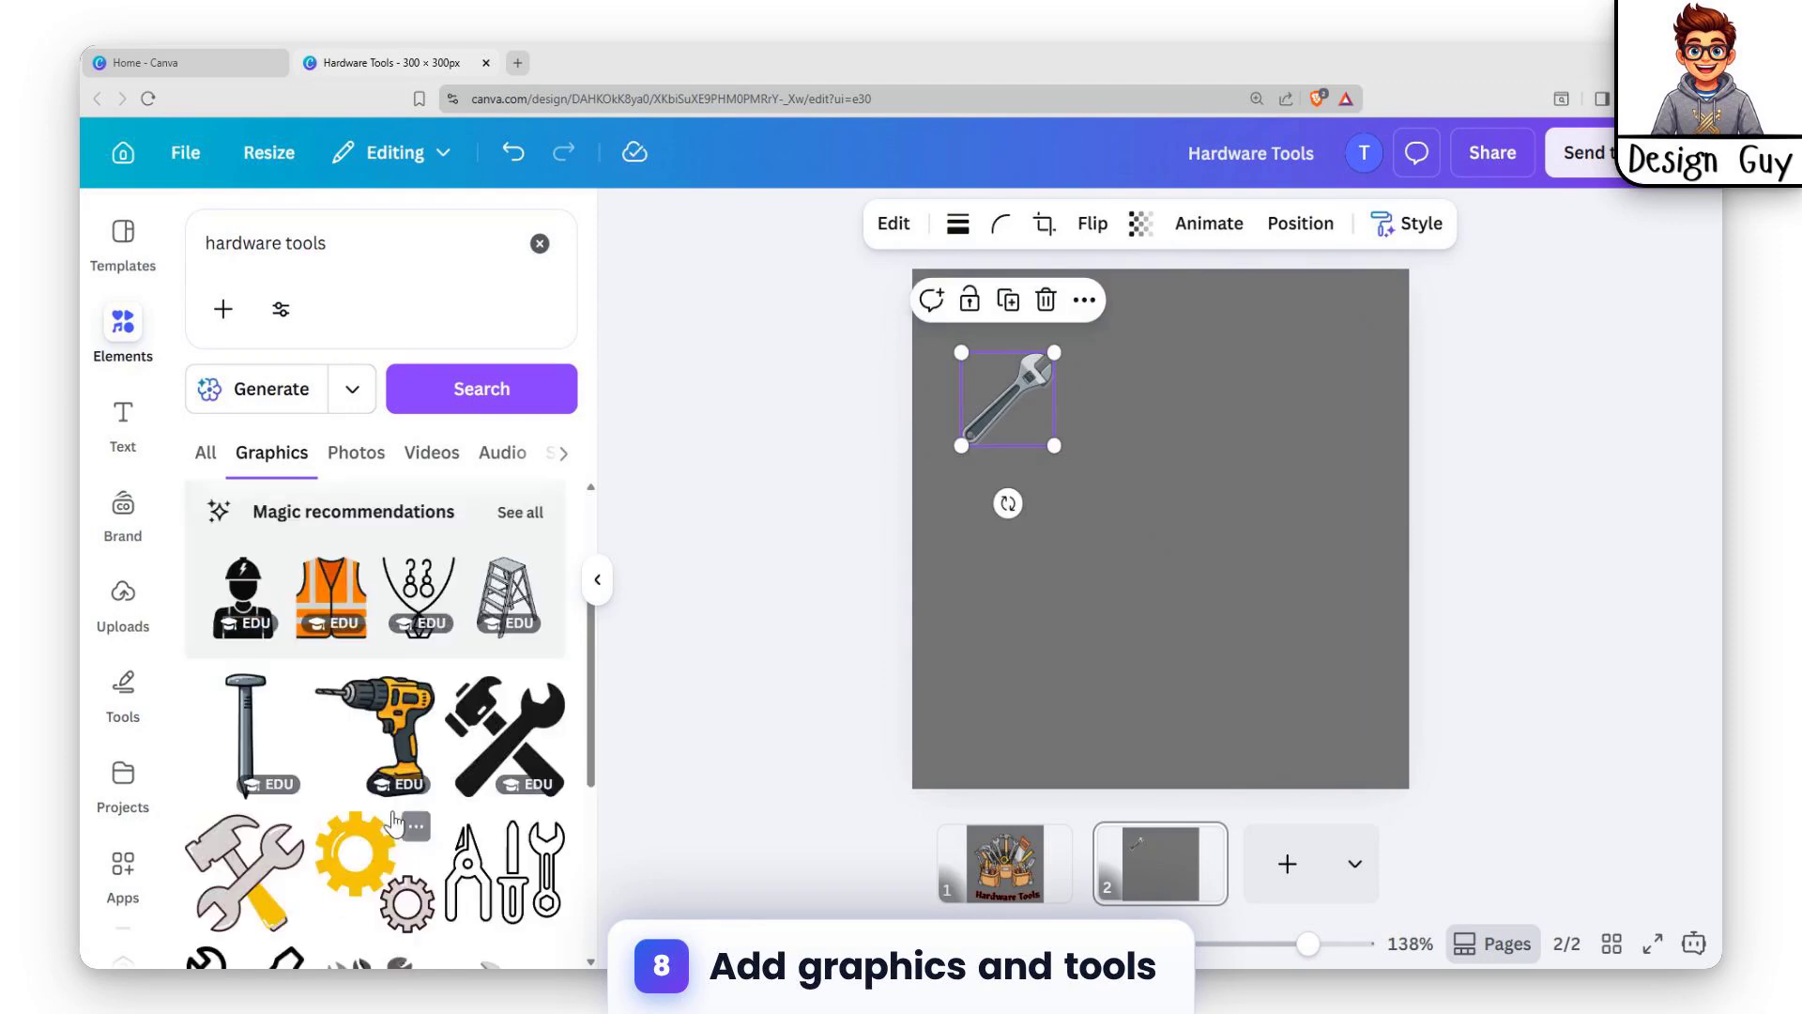
left_click(388, 739)
left_click_drag(961, 326, 1228, 584)
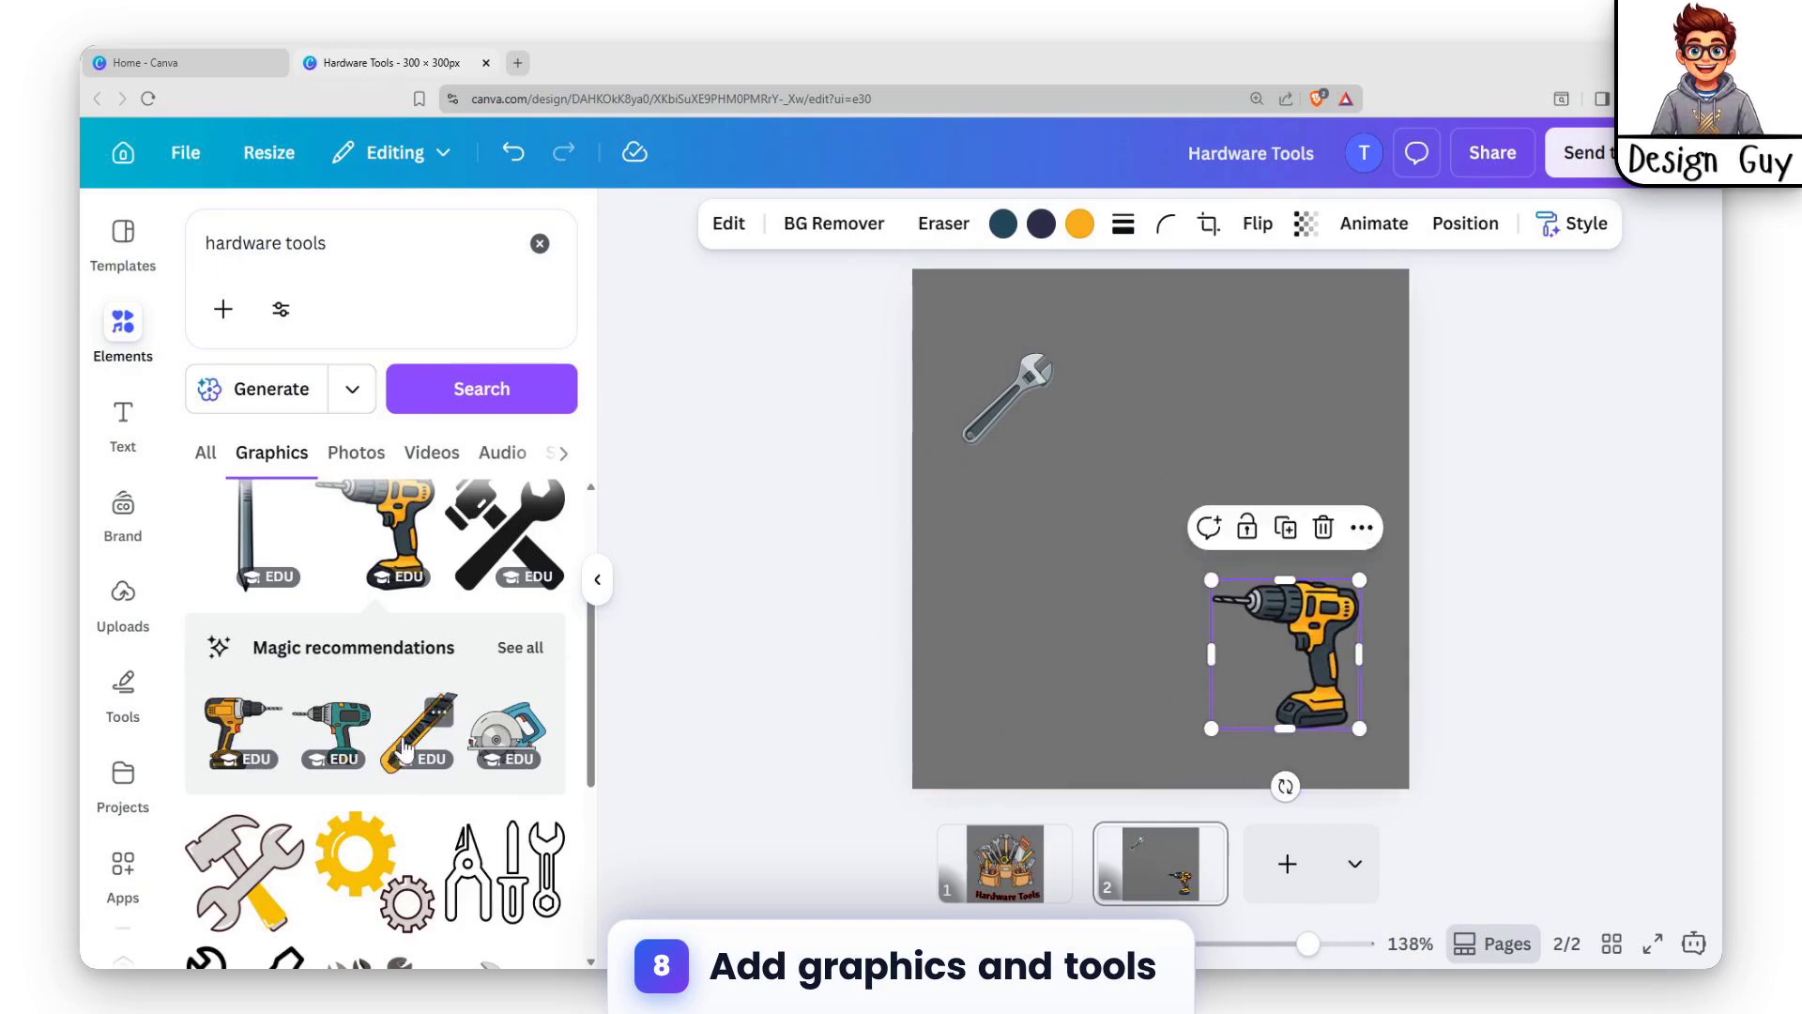
Add the recommended utility knife and blue circular saw graphics, placing them at the page's lower-left and upper-right corners.
left_click(440, 714)
left_click(410, 738)
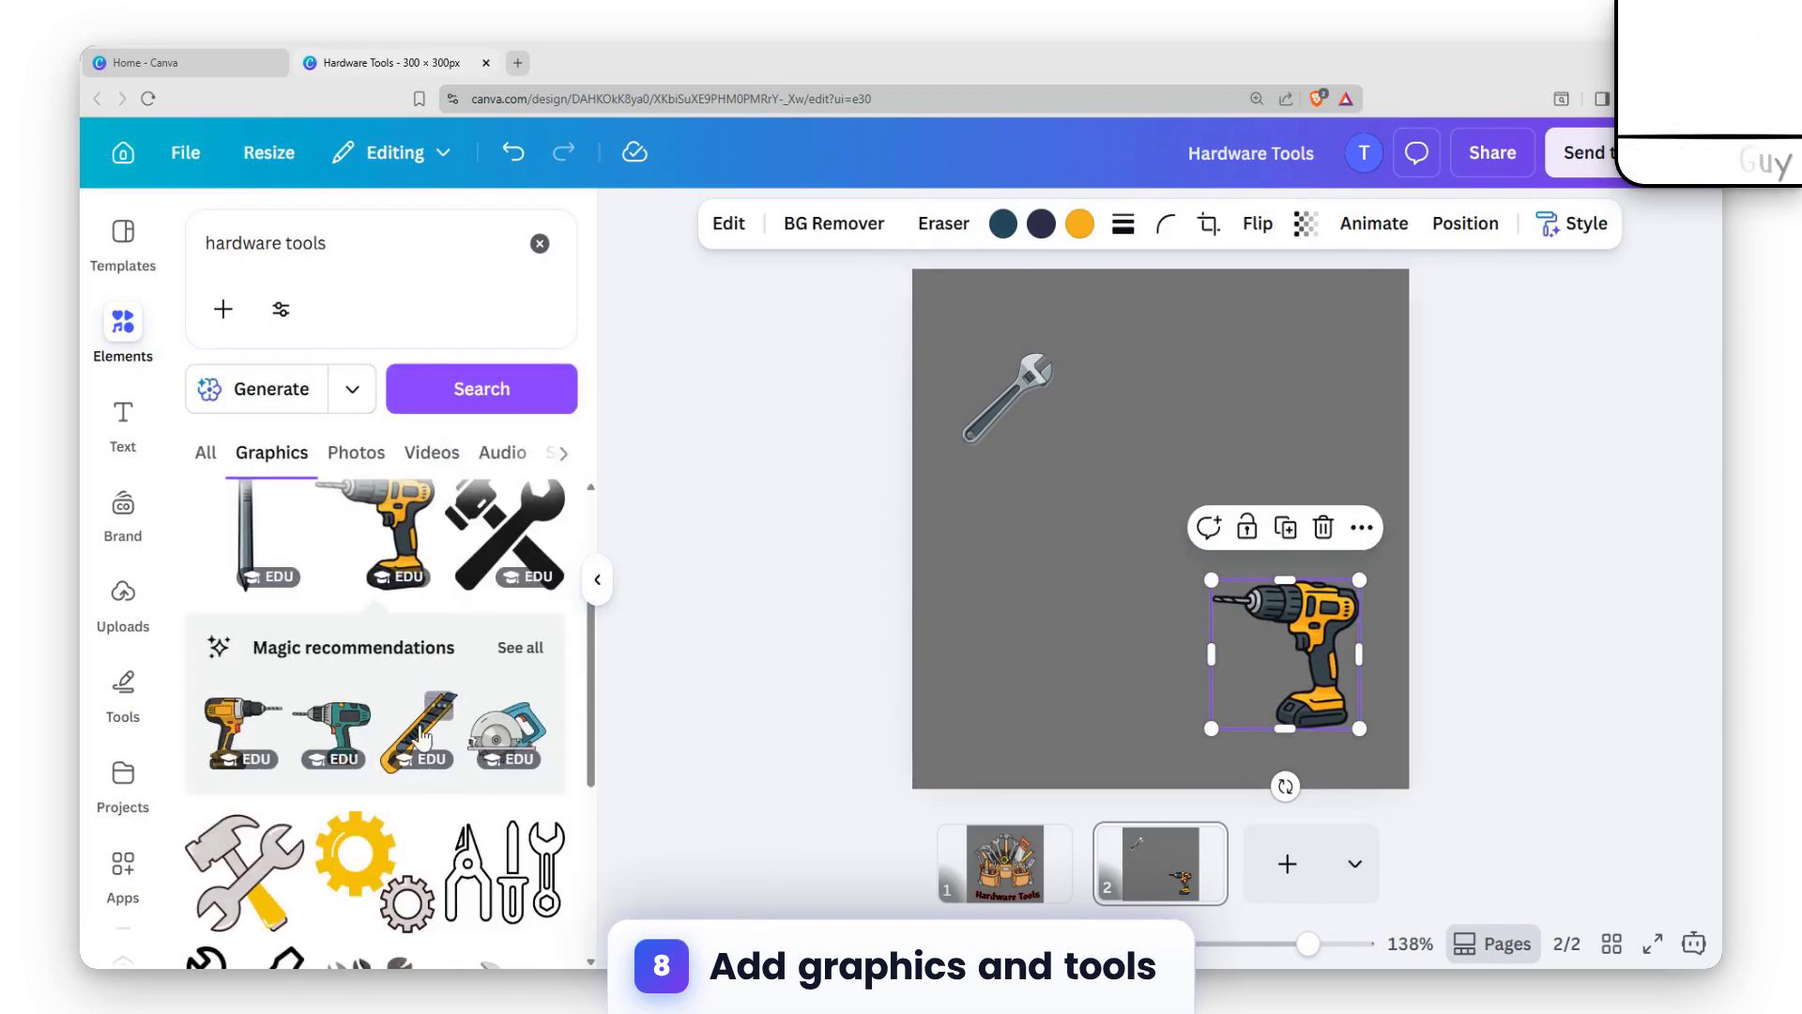
left_click(430, 742)
left_click_drag(1153, 550, 1069, 603)
left_click_drag(1035, 641, 1012, 722)
left_click(500, 733)
left_click_drag(1138, 569, 1303, 361)
Add the orange-handled pliers graphic from the full magic recommendations and place it left of the page's centre.
scroll(476, 763, "down", 2)
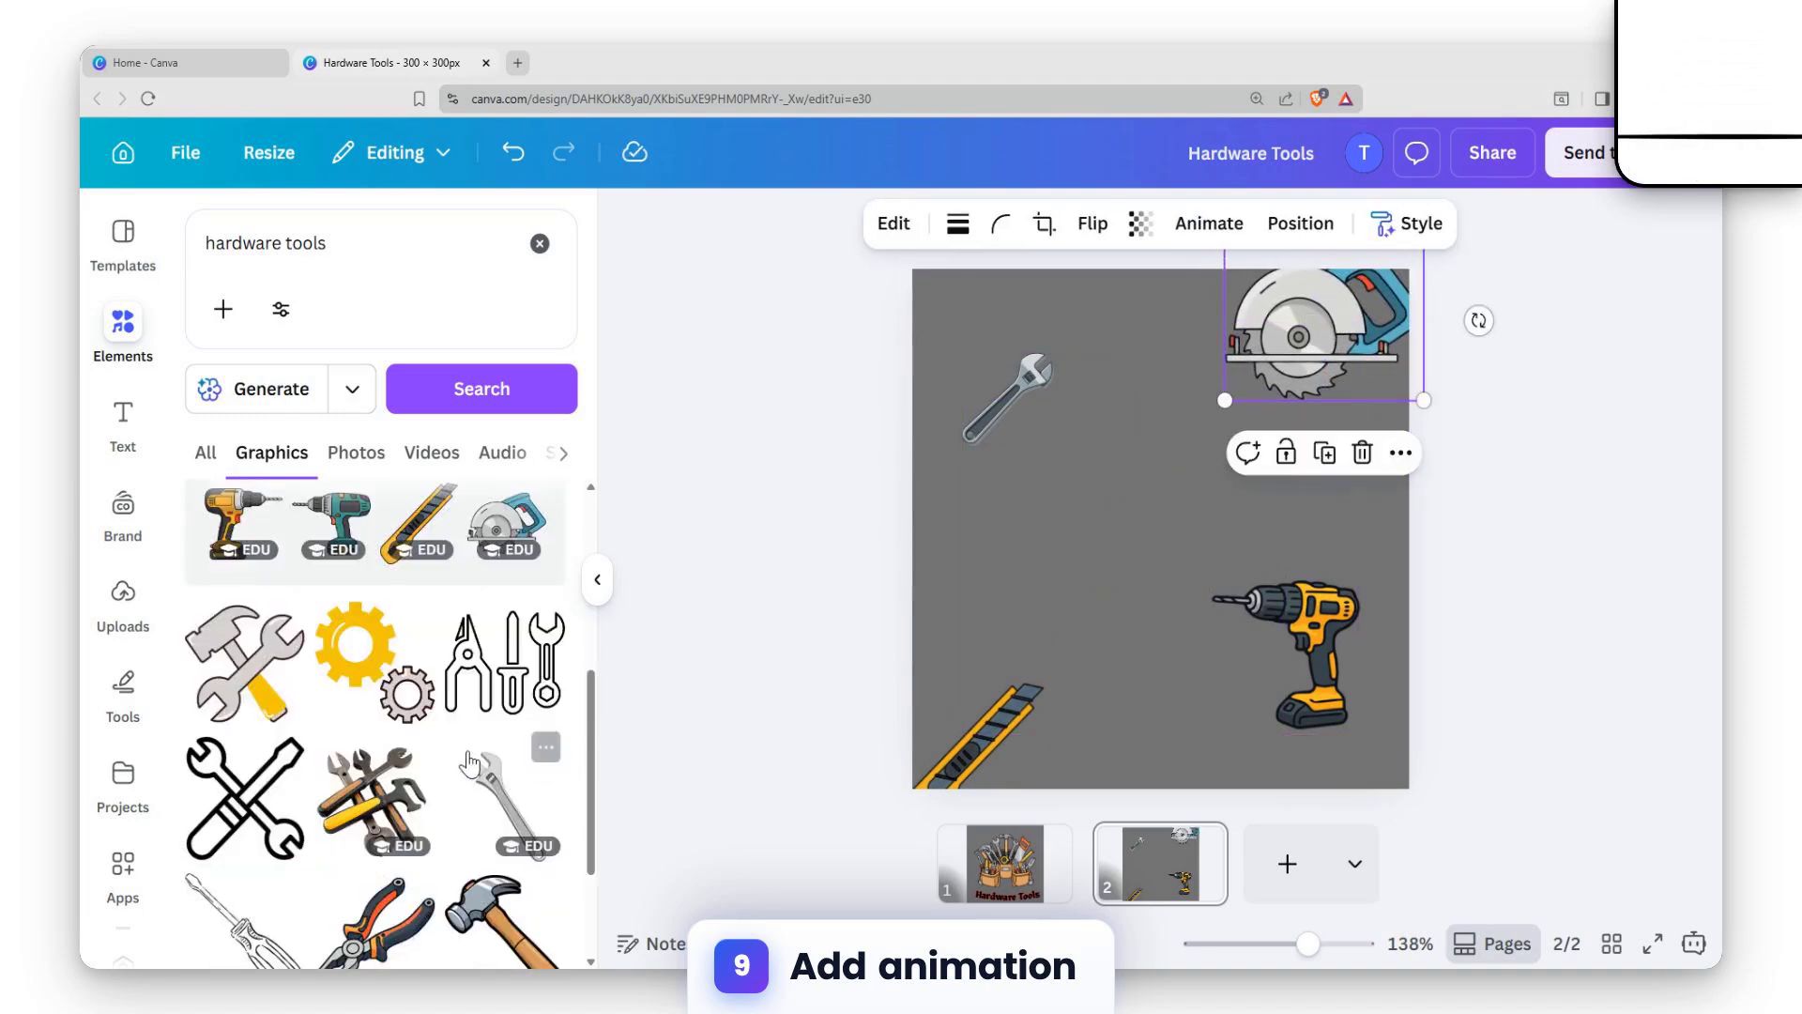
scroll(476, 763, "up", 3)
scroll(516, 657, "down", 2)
left_click(521, 638)
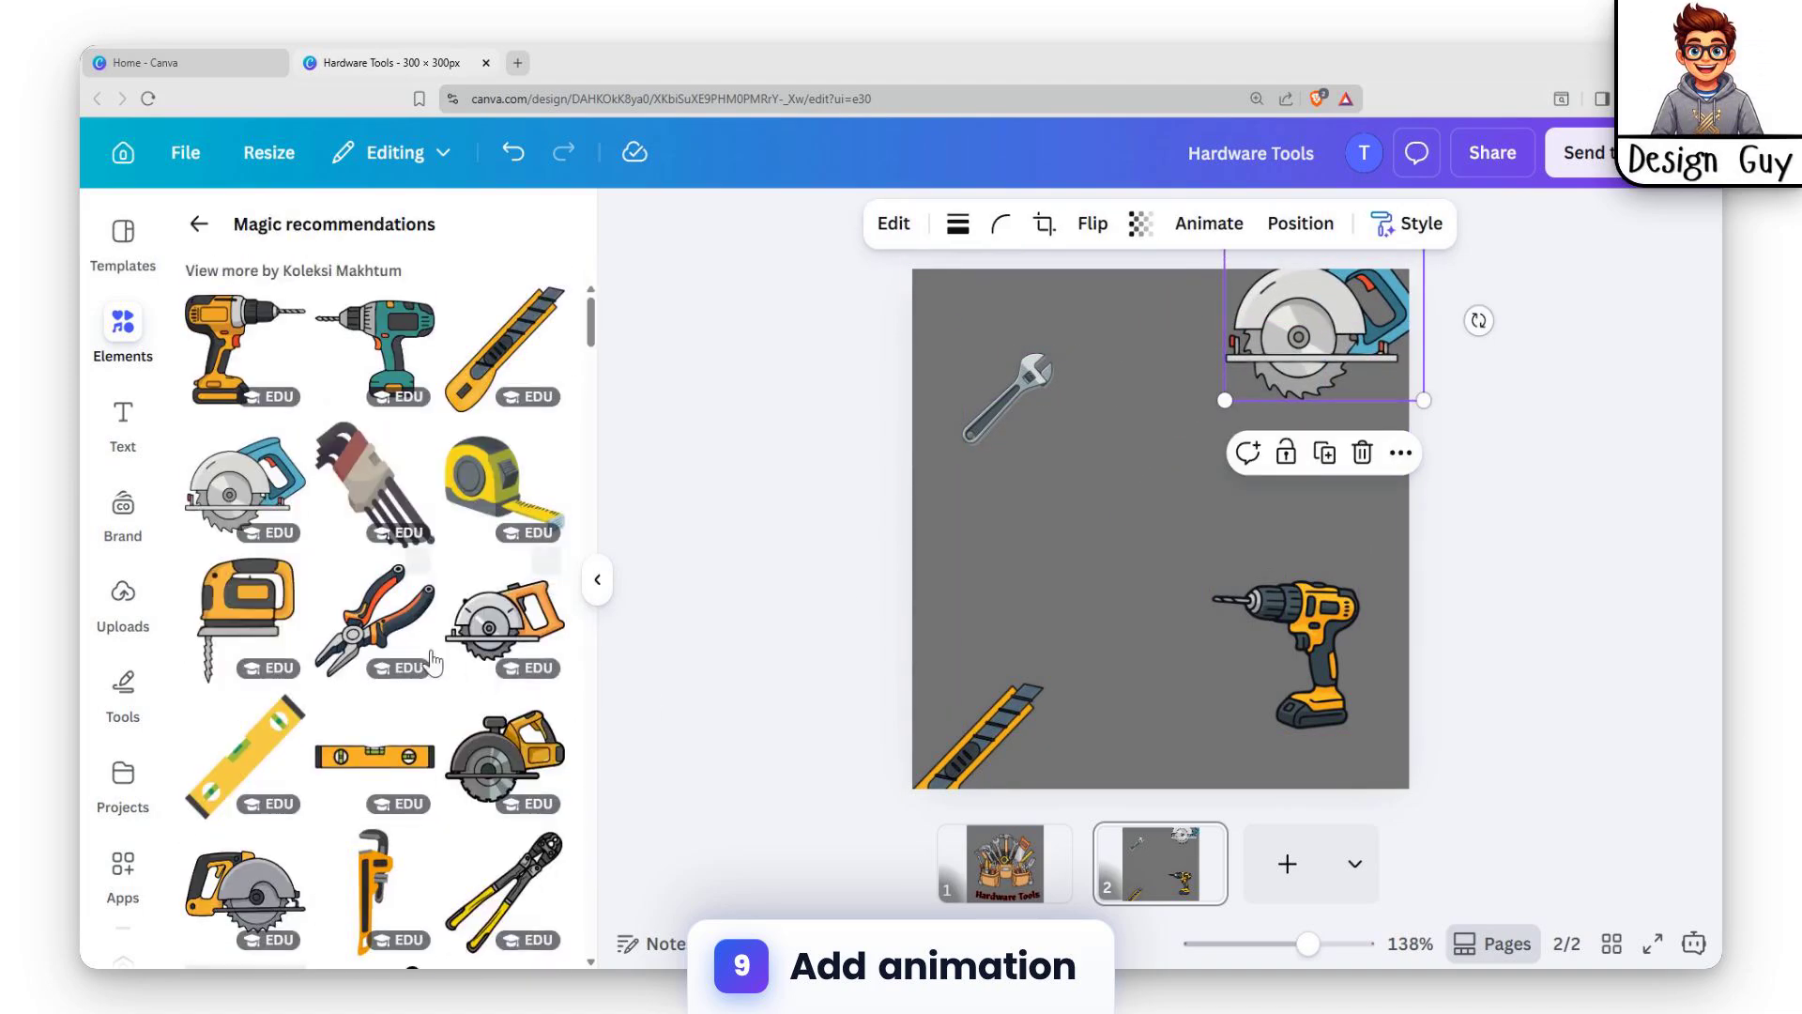
left_click(371, 641)
left_click_drag(1413, 319, 1145, 488)
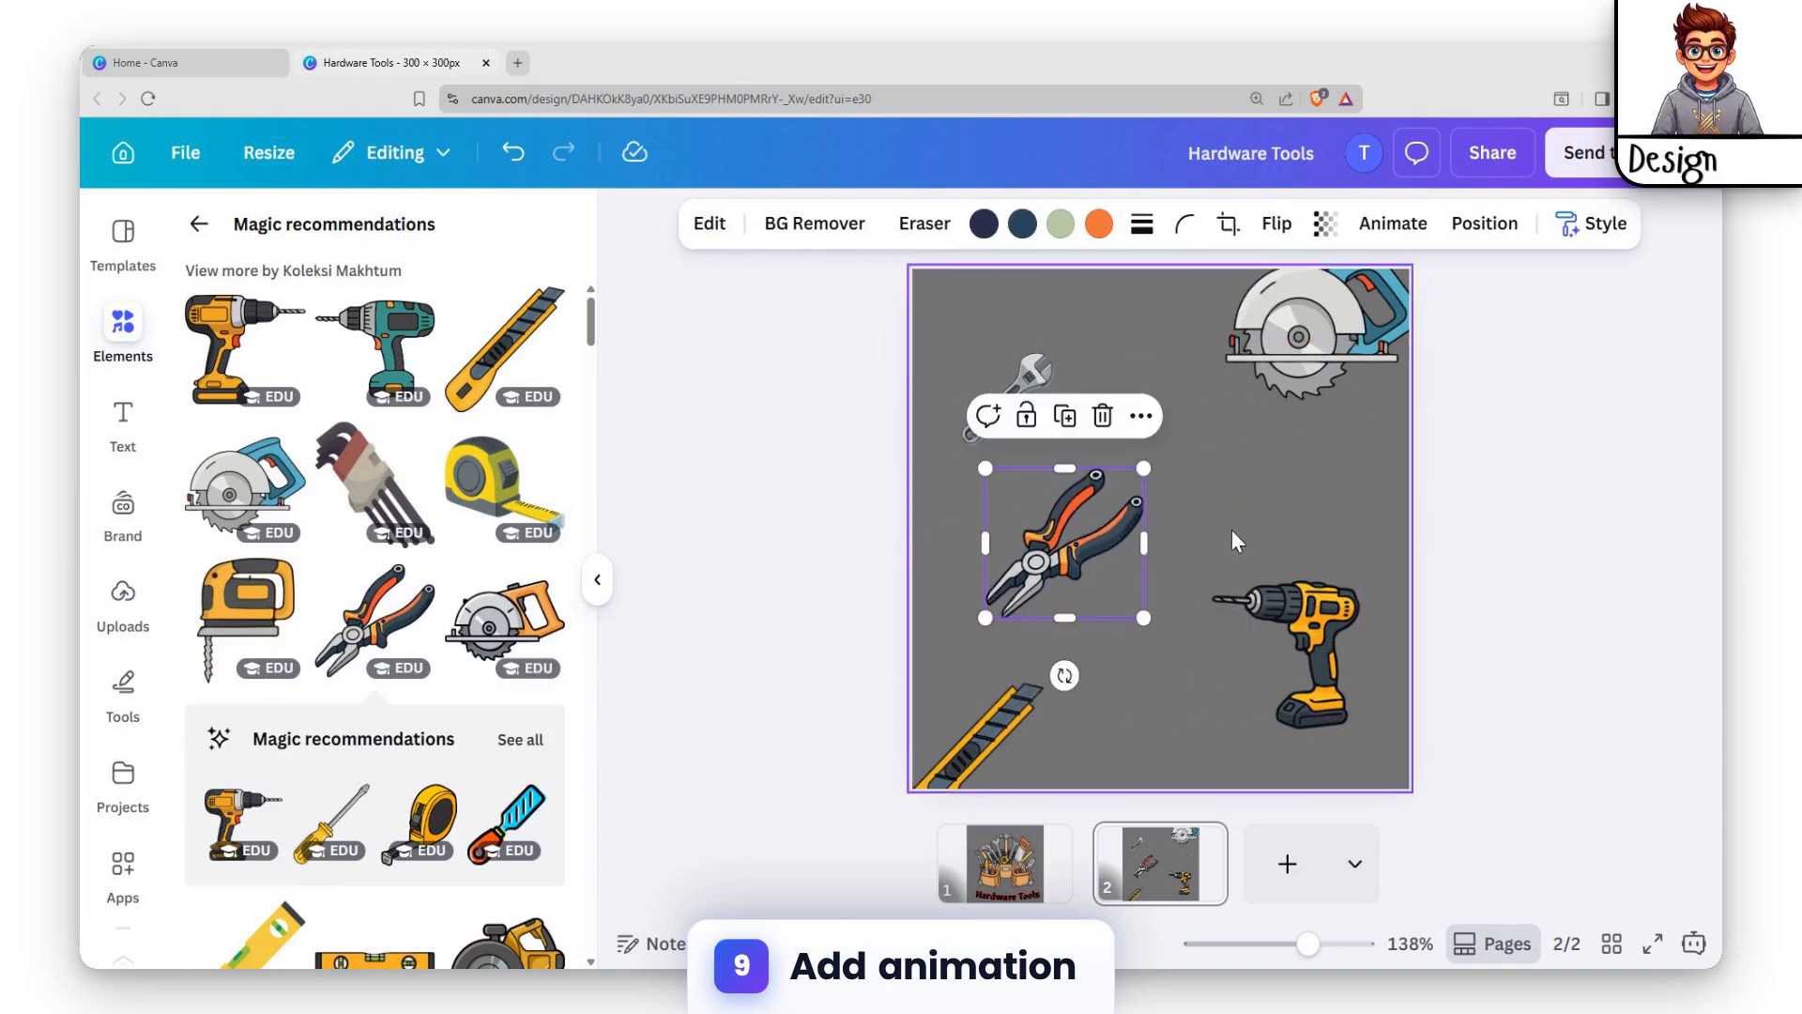
left_click(1255, 525)
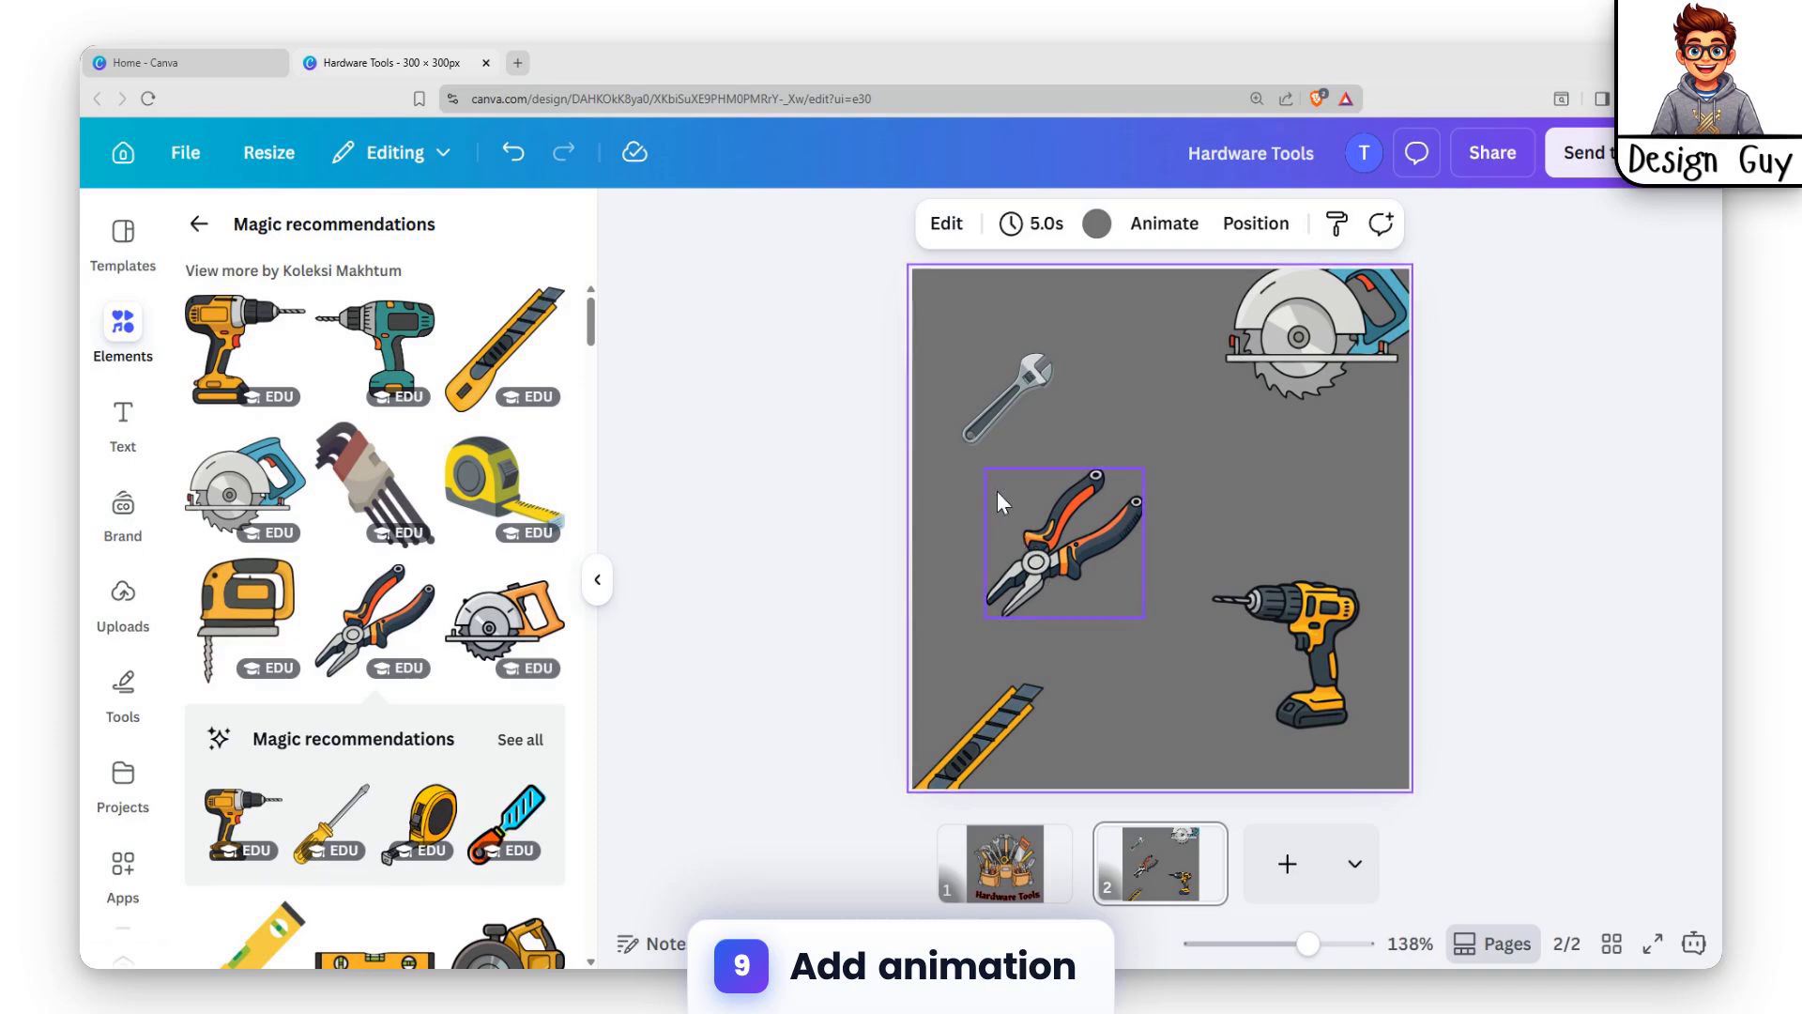
Create a custom motion-path animation that moves the circular saw from the page's upper-right corner to the lower left.
left_click(1297, 374)
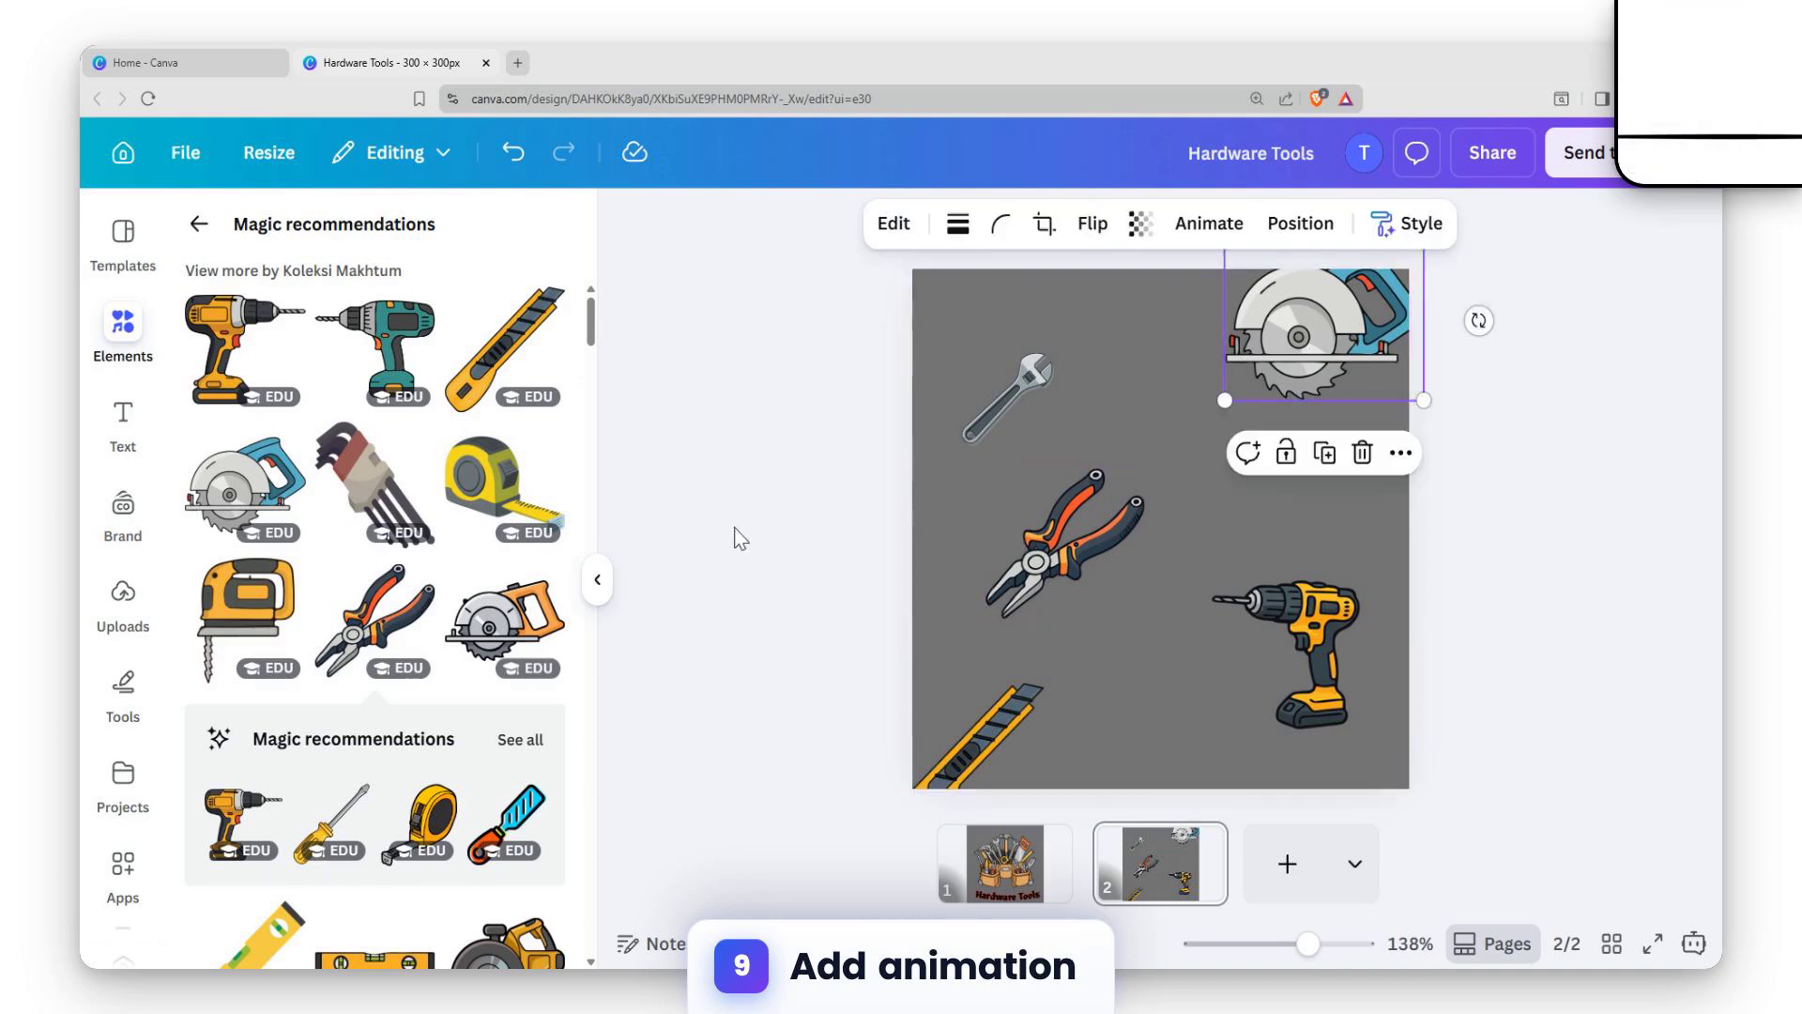
left_click(1208, 226)
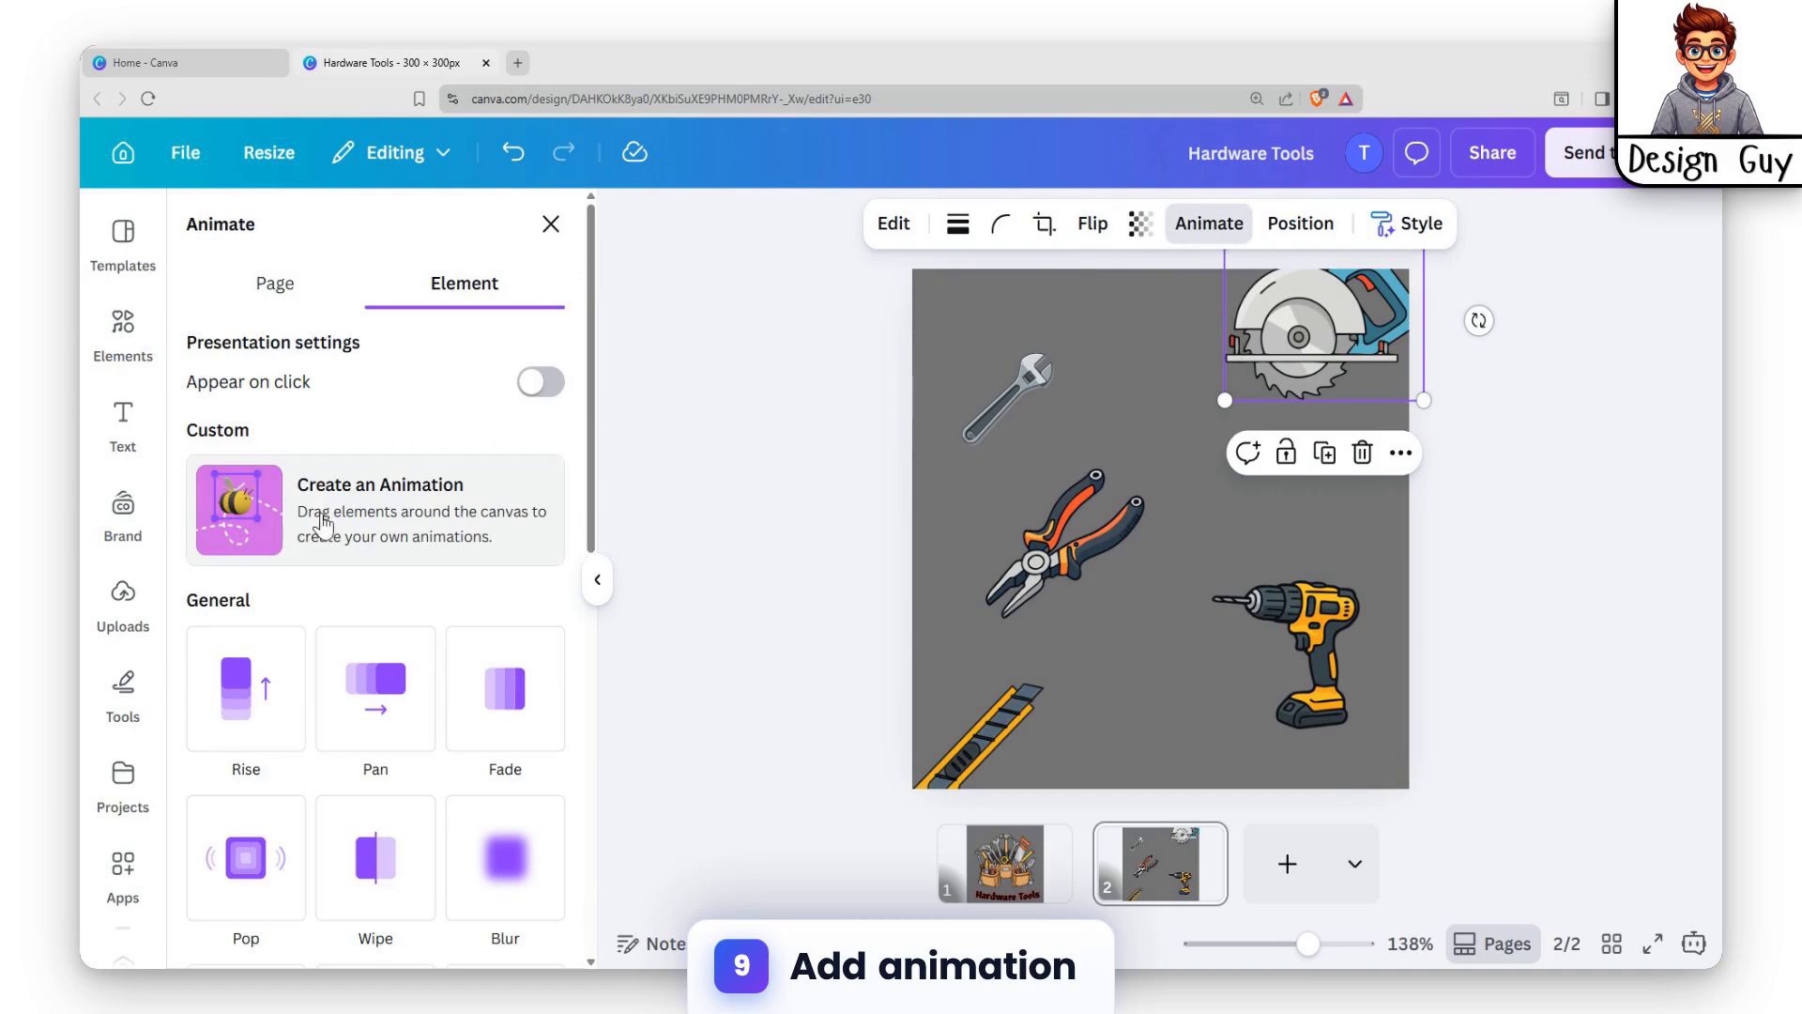
left_click(360, 518)
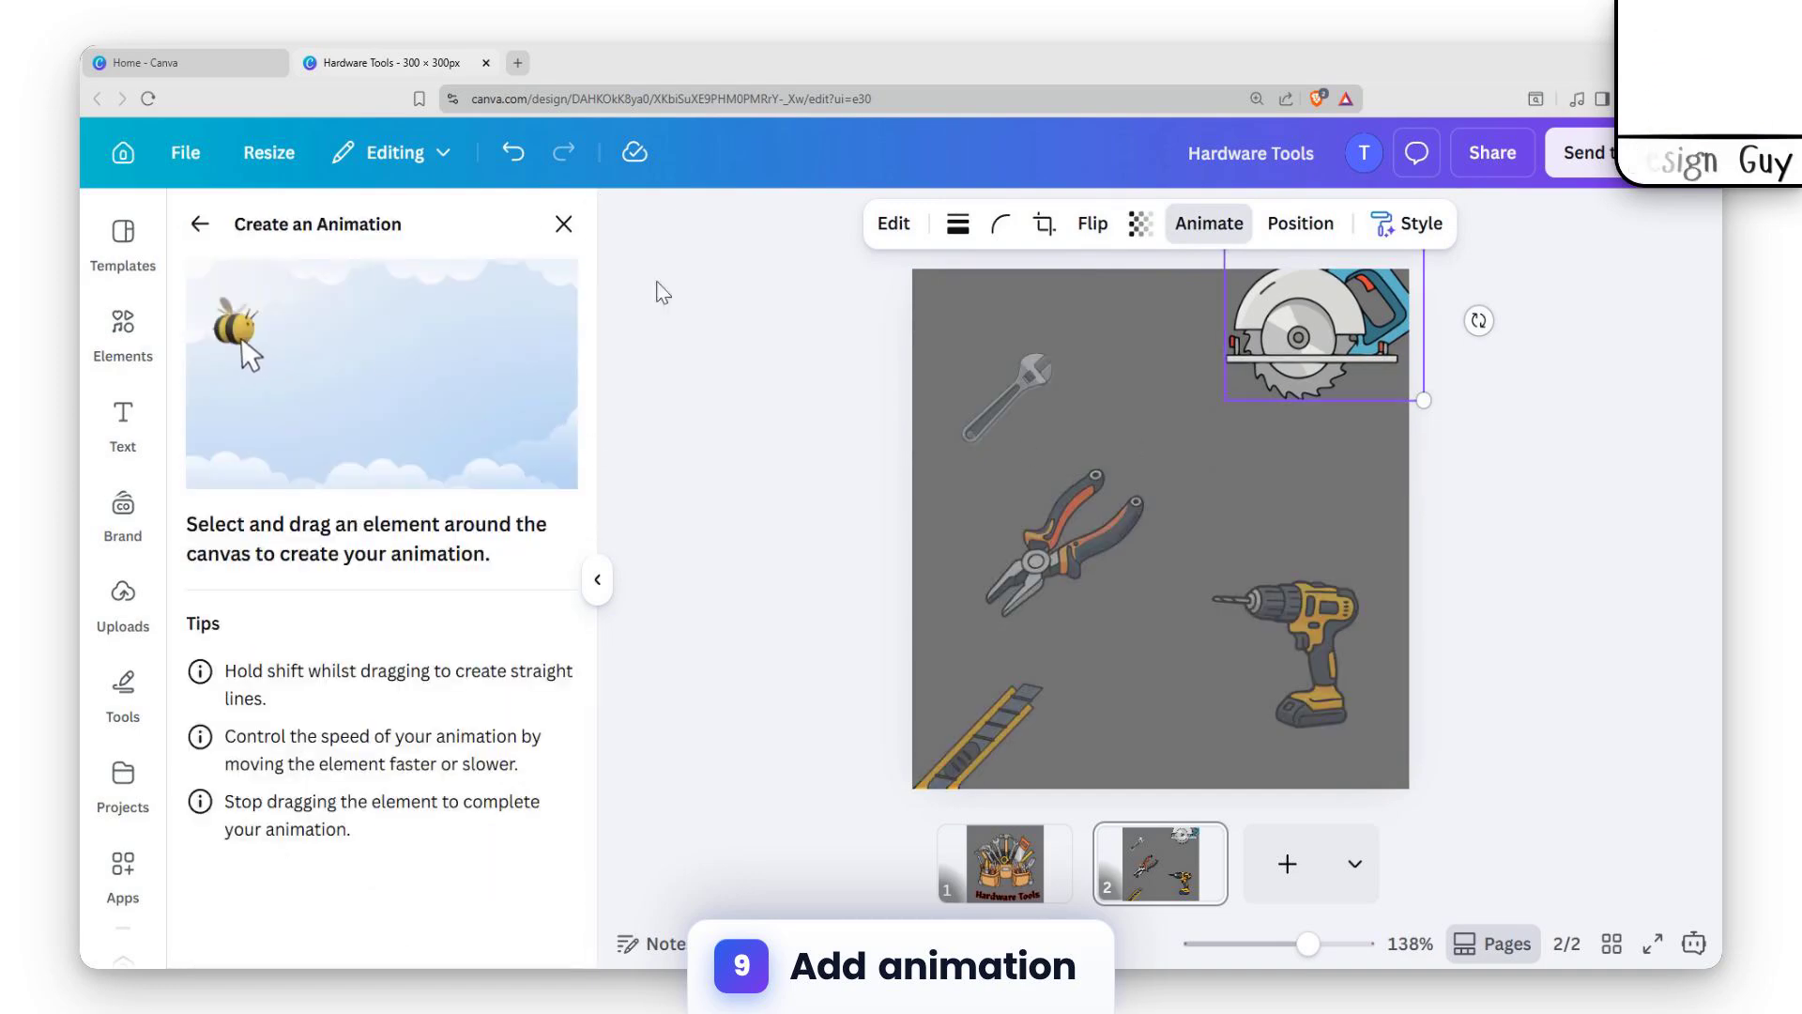
mouse_move(1339, 319)
left_mouse_down()
mouse_move(1074, 486)
mouse_move(1000, 627)
left_mouse_up()
Create custom motion-path animations for the wrench, pliers, utility knife and cordless drill.
mouse_move(1020, 389)
left_mouse_down()
mouse_move(1106, 564)
mouse_move(1078, 562)
mouse_move(1340, 672)
left_mouse_up()
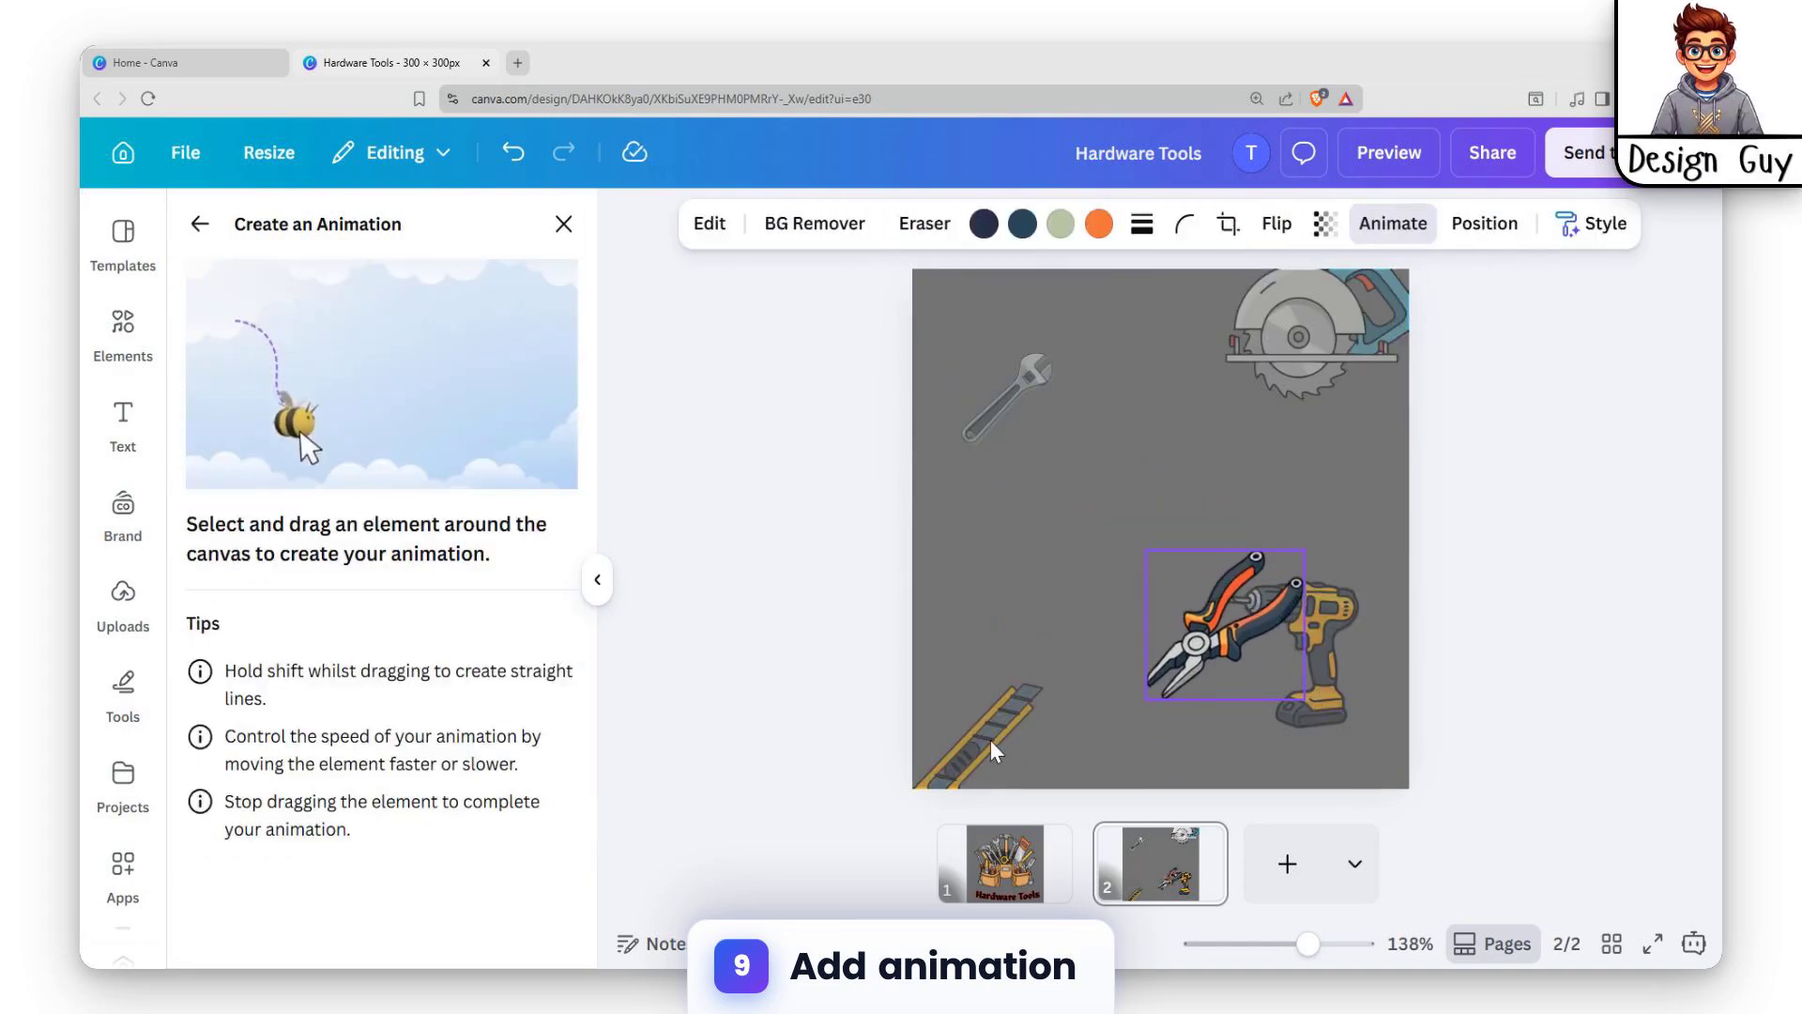
left_click_drag(985, 743, 982, 743)
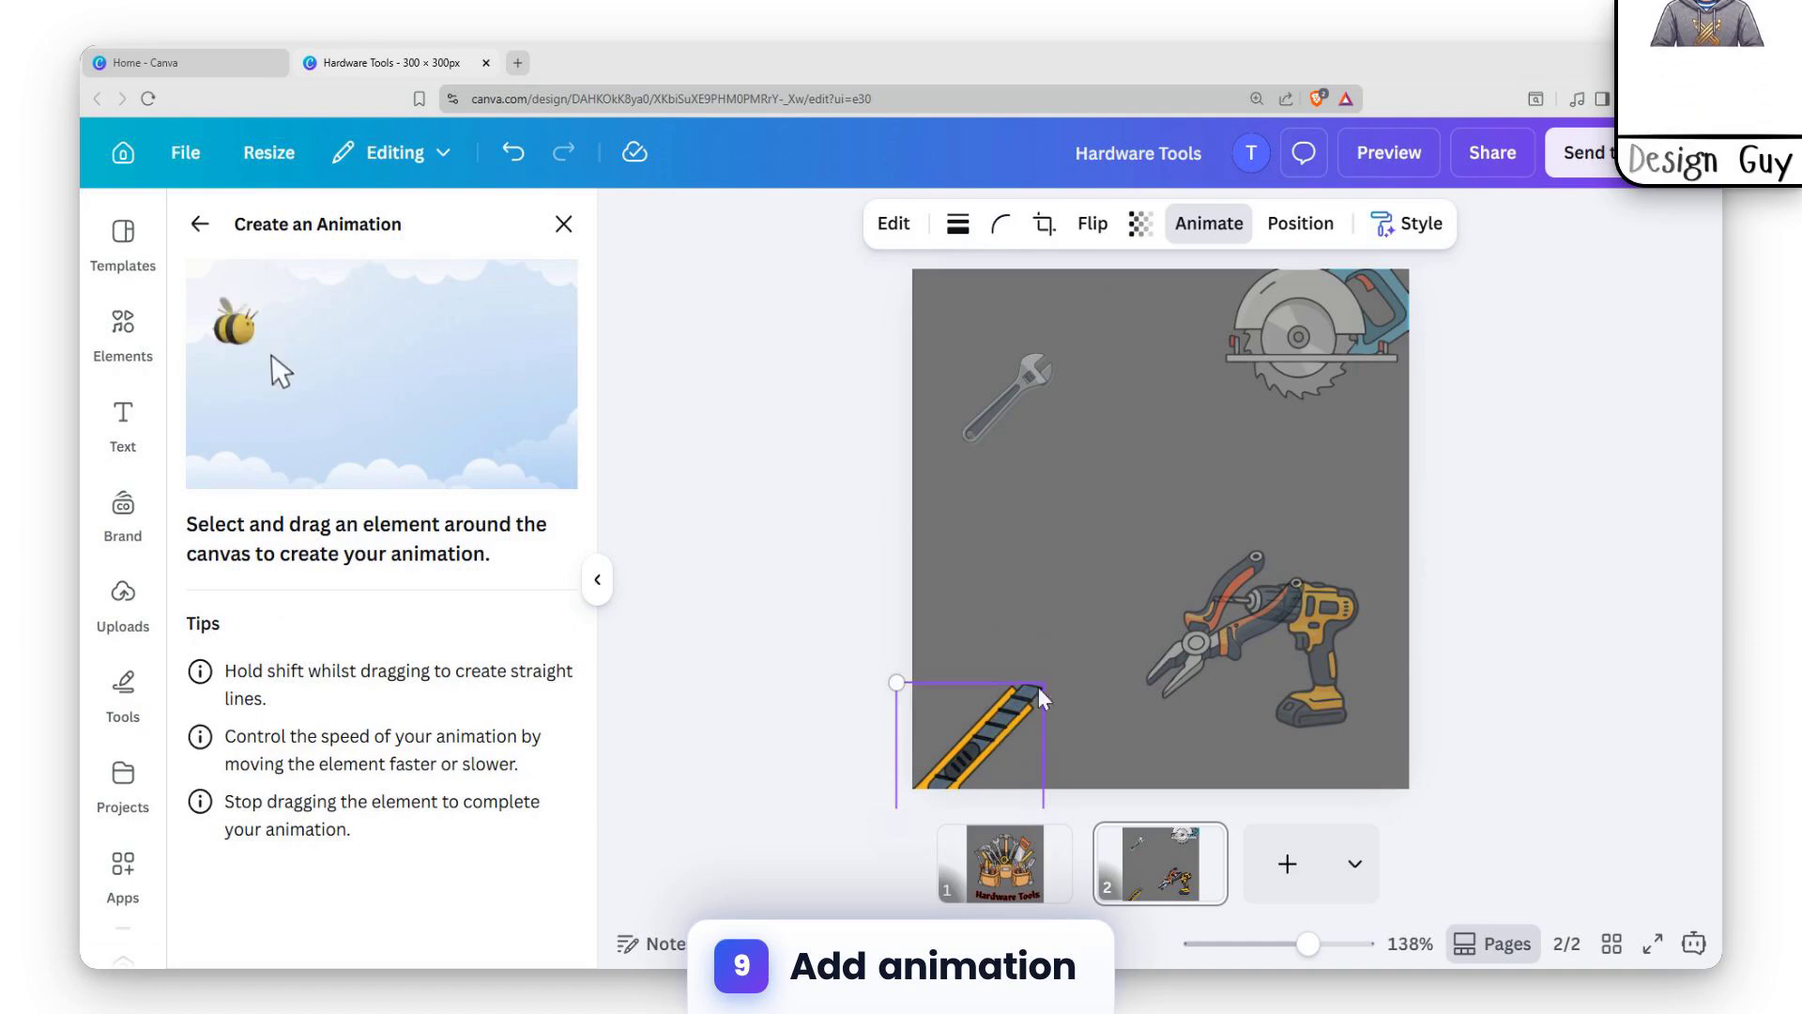
mouse_move(1117, 727)
left_mouse_down()
mouse_move(1257, 671)
mouse_move(1324, 695)
left_mouse_up()
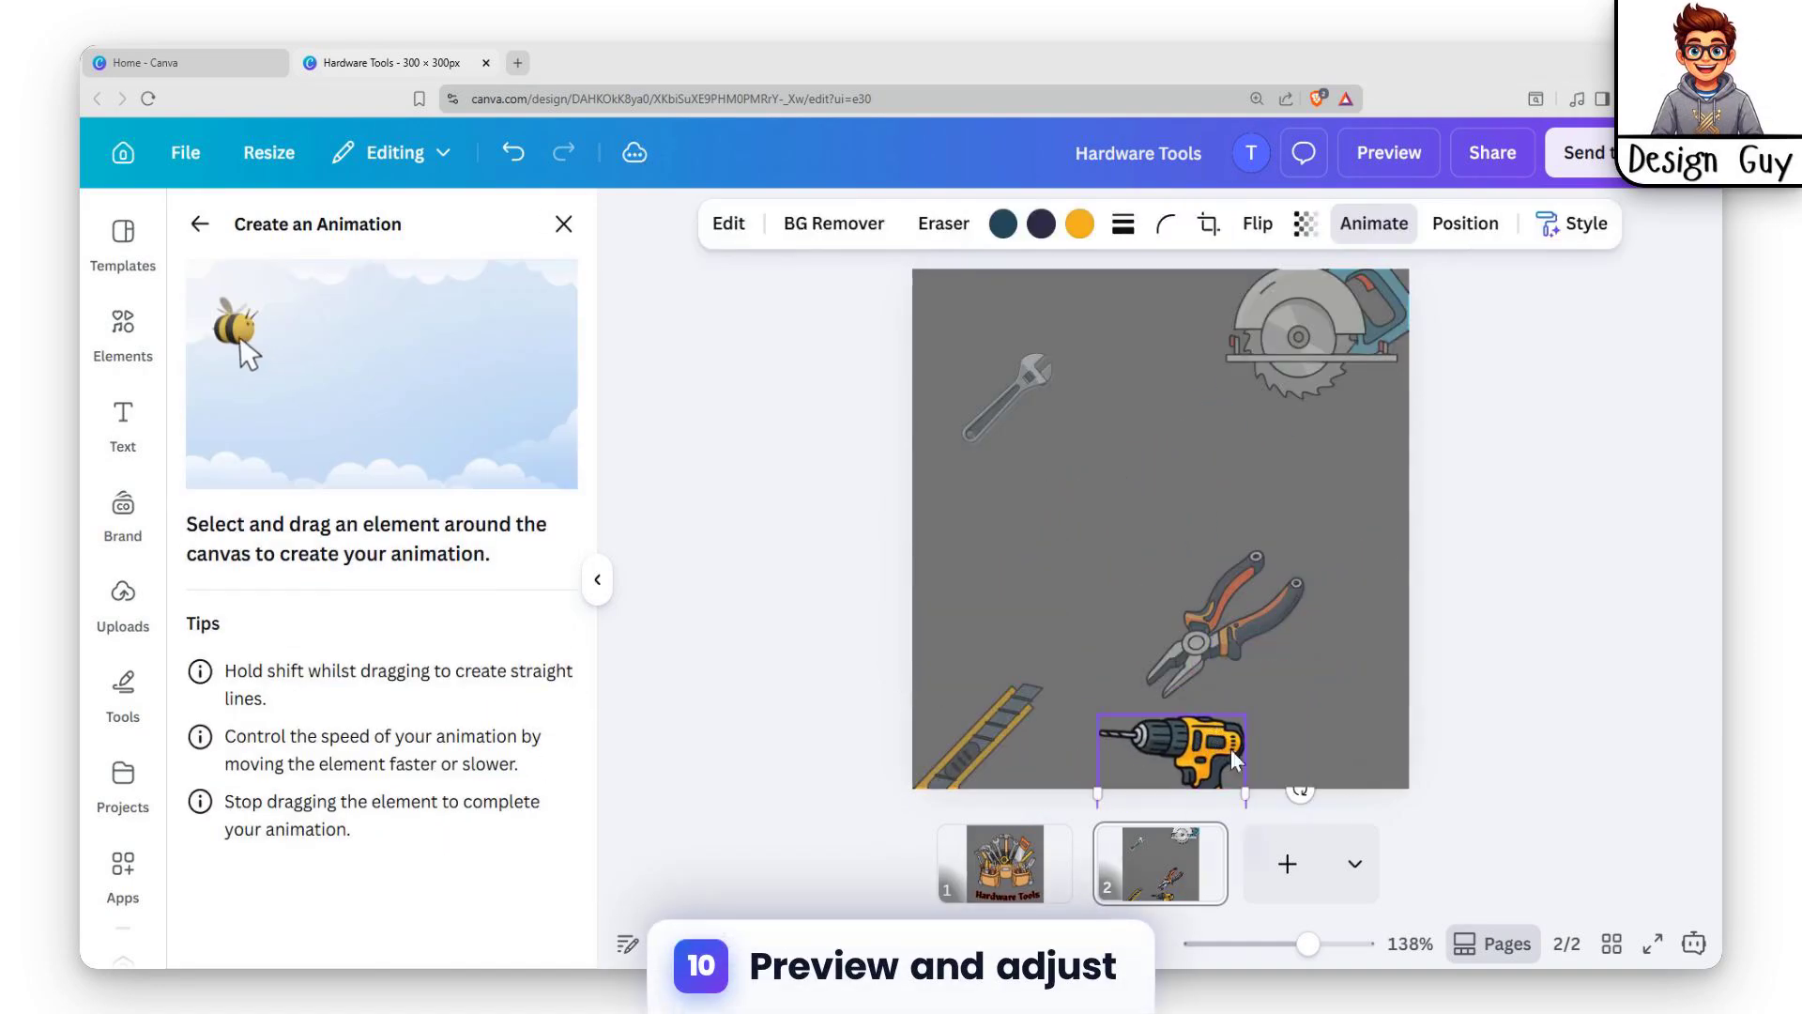
left_click(1528, 553)
left_click(1337, 505)
Preview the animated design and reduce the size of the circular saw graphic.
left_click(1396, 152)
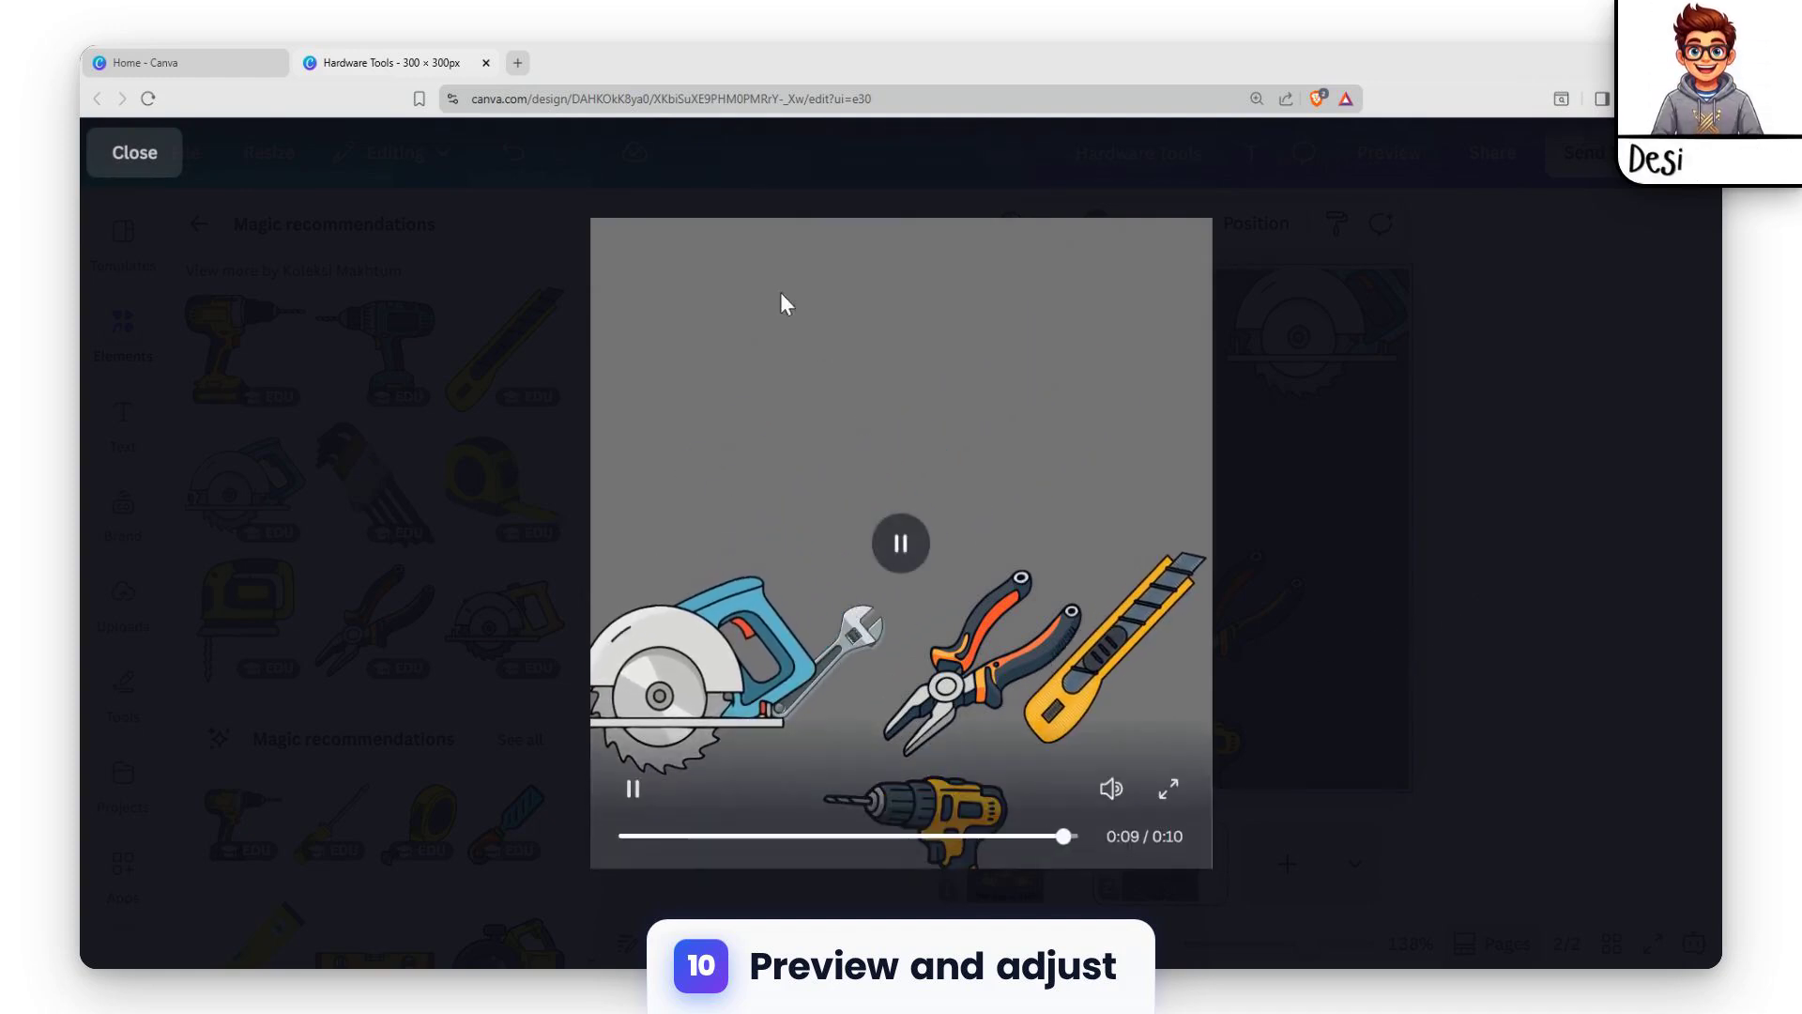
left_click(1400, 311)
left_click(1322, 362)
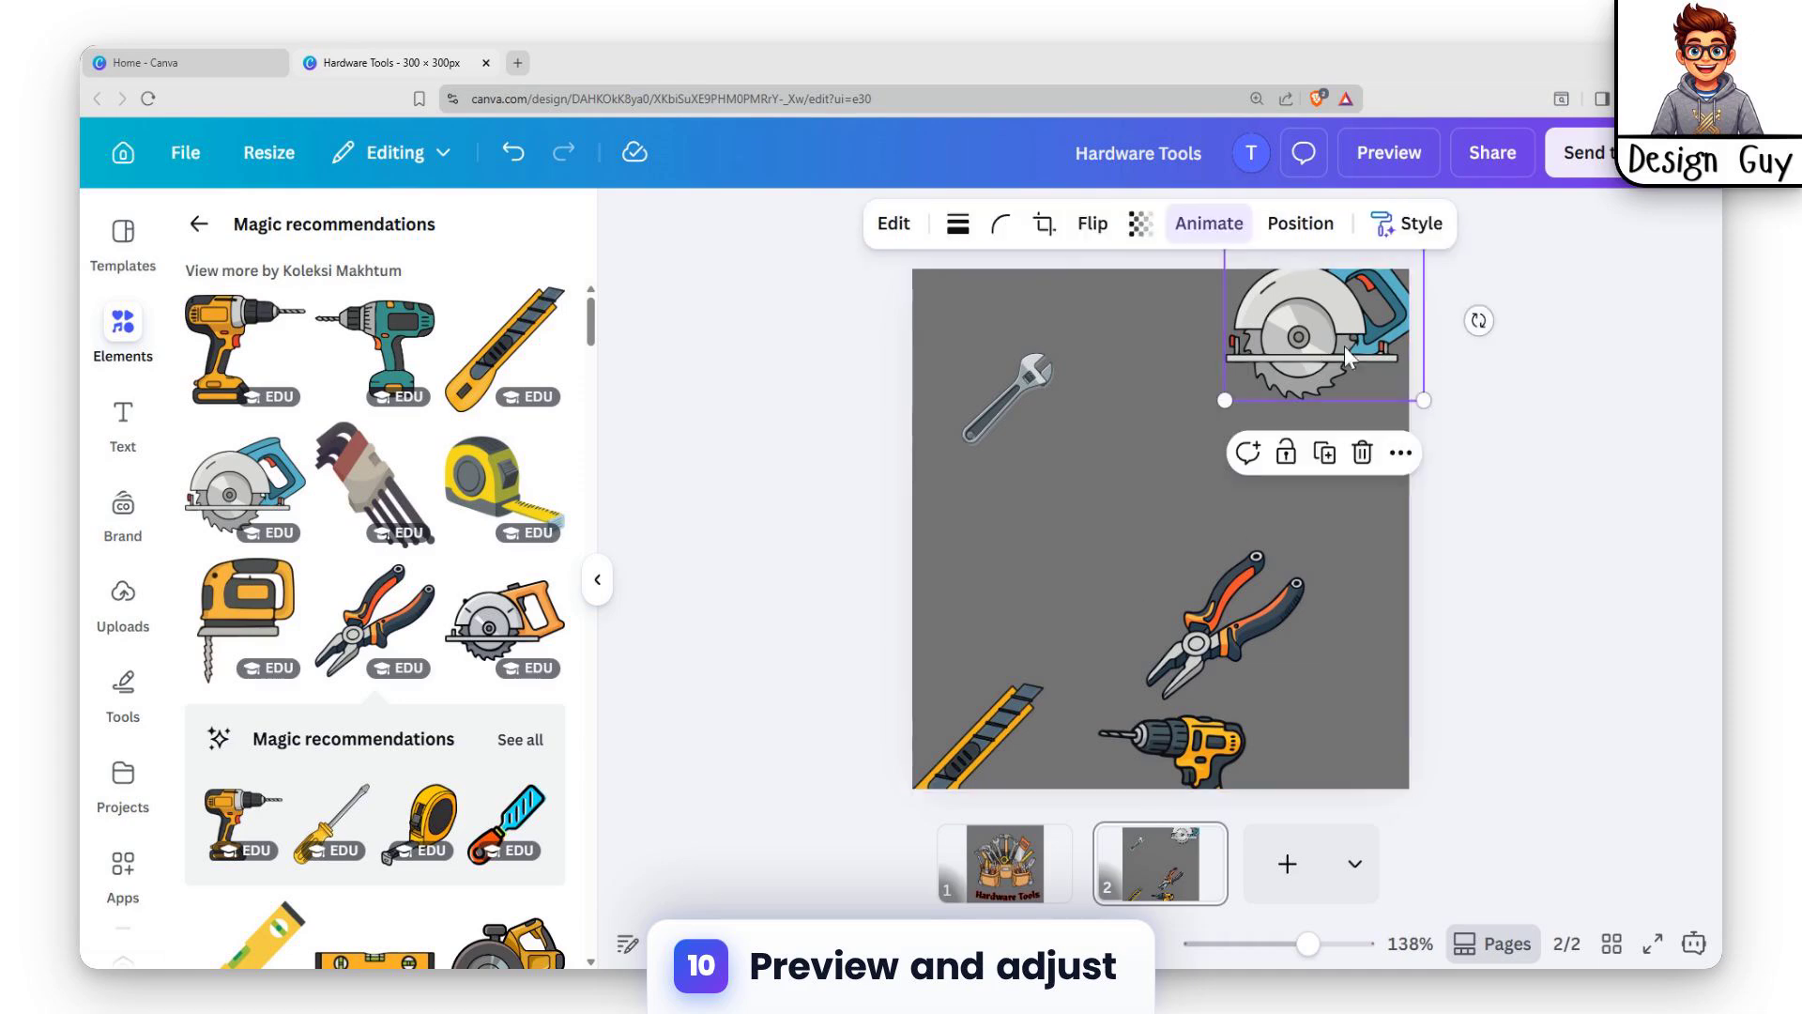
left_click_drag(1426, 395, 1360, 348)
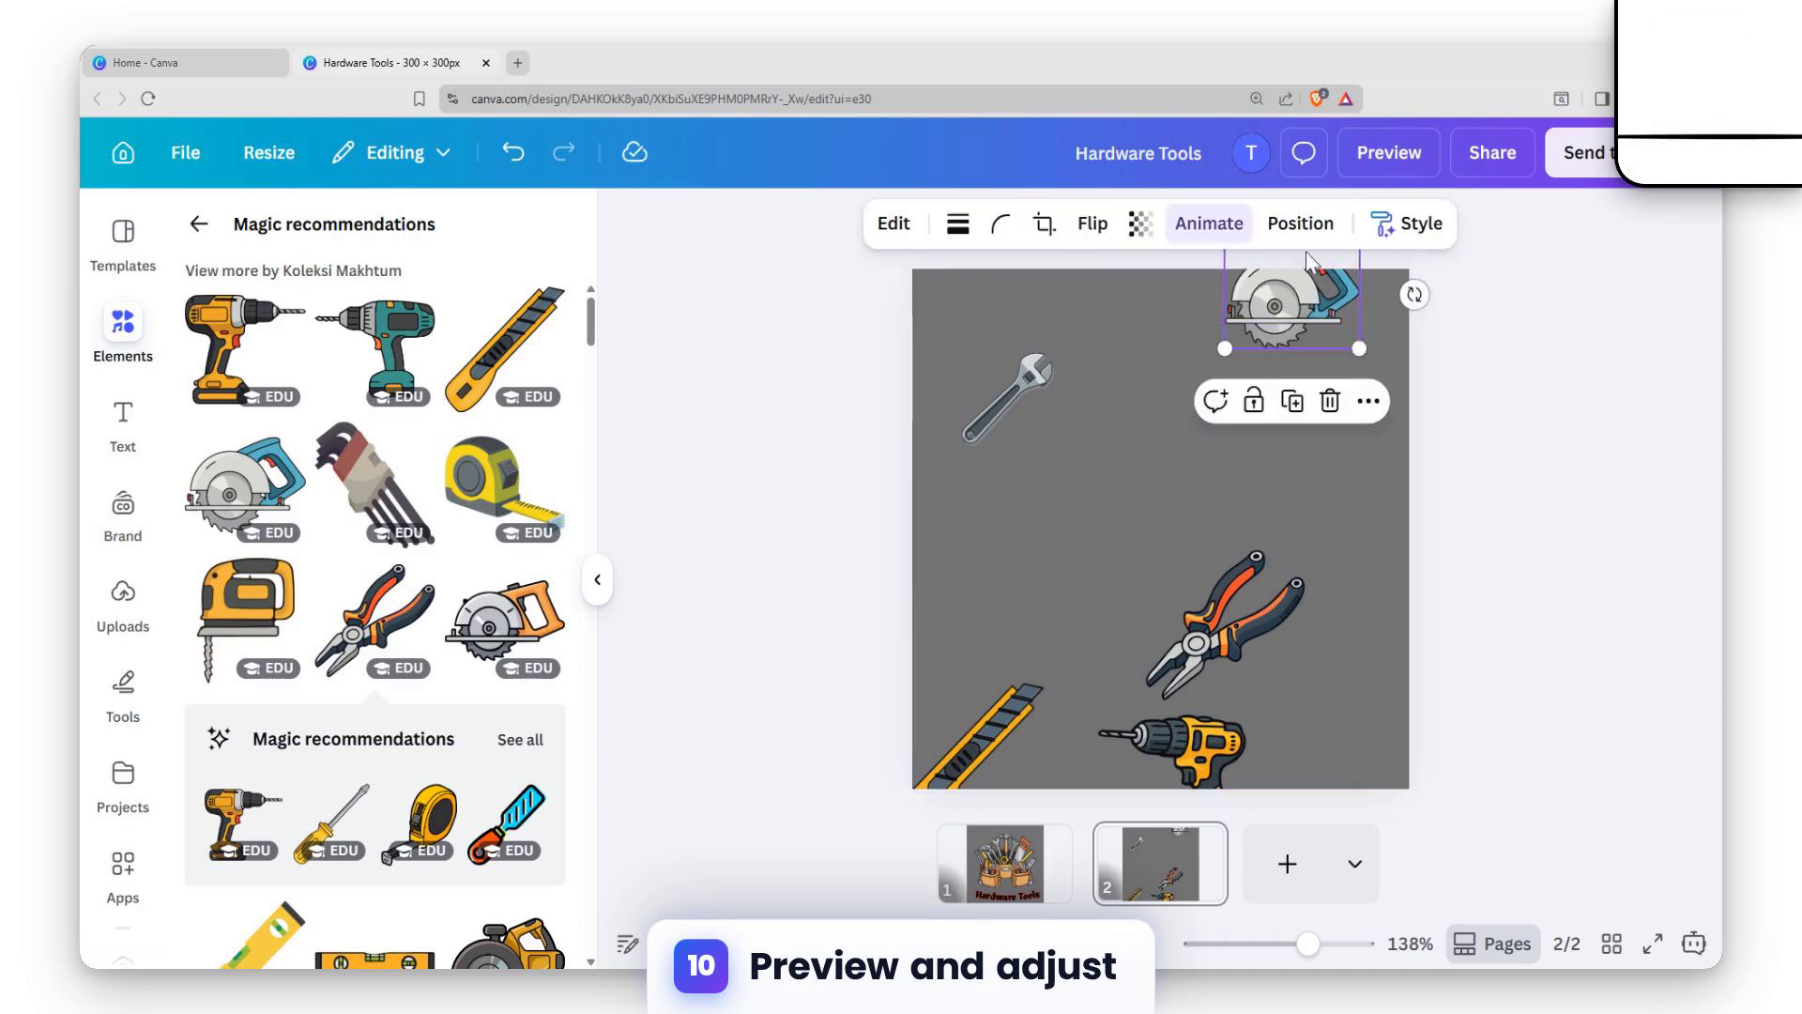
Preview the animated design again, skipping ahead to the second page to check the resized circular saw.
left_click(1389, 152)
left_click(893, 836)
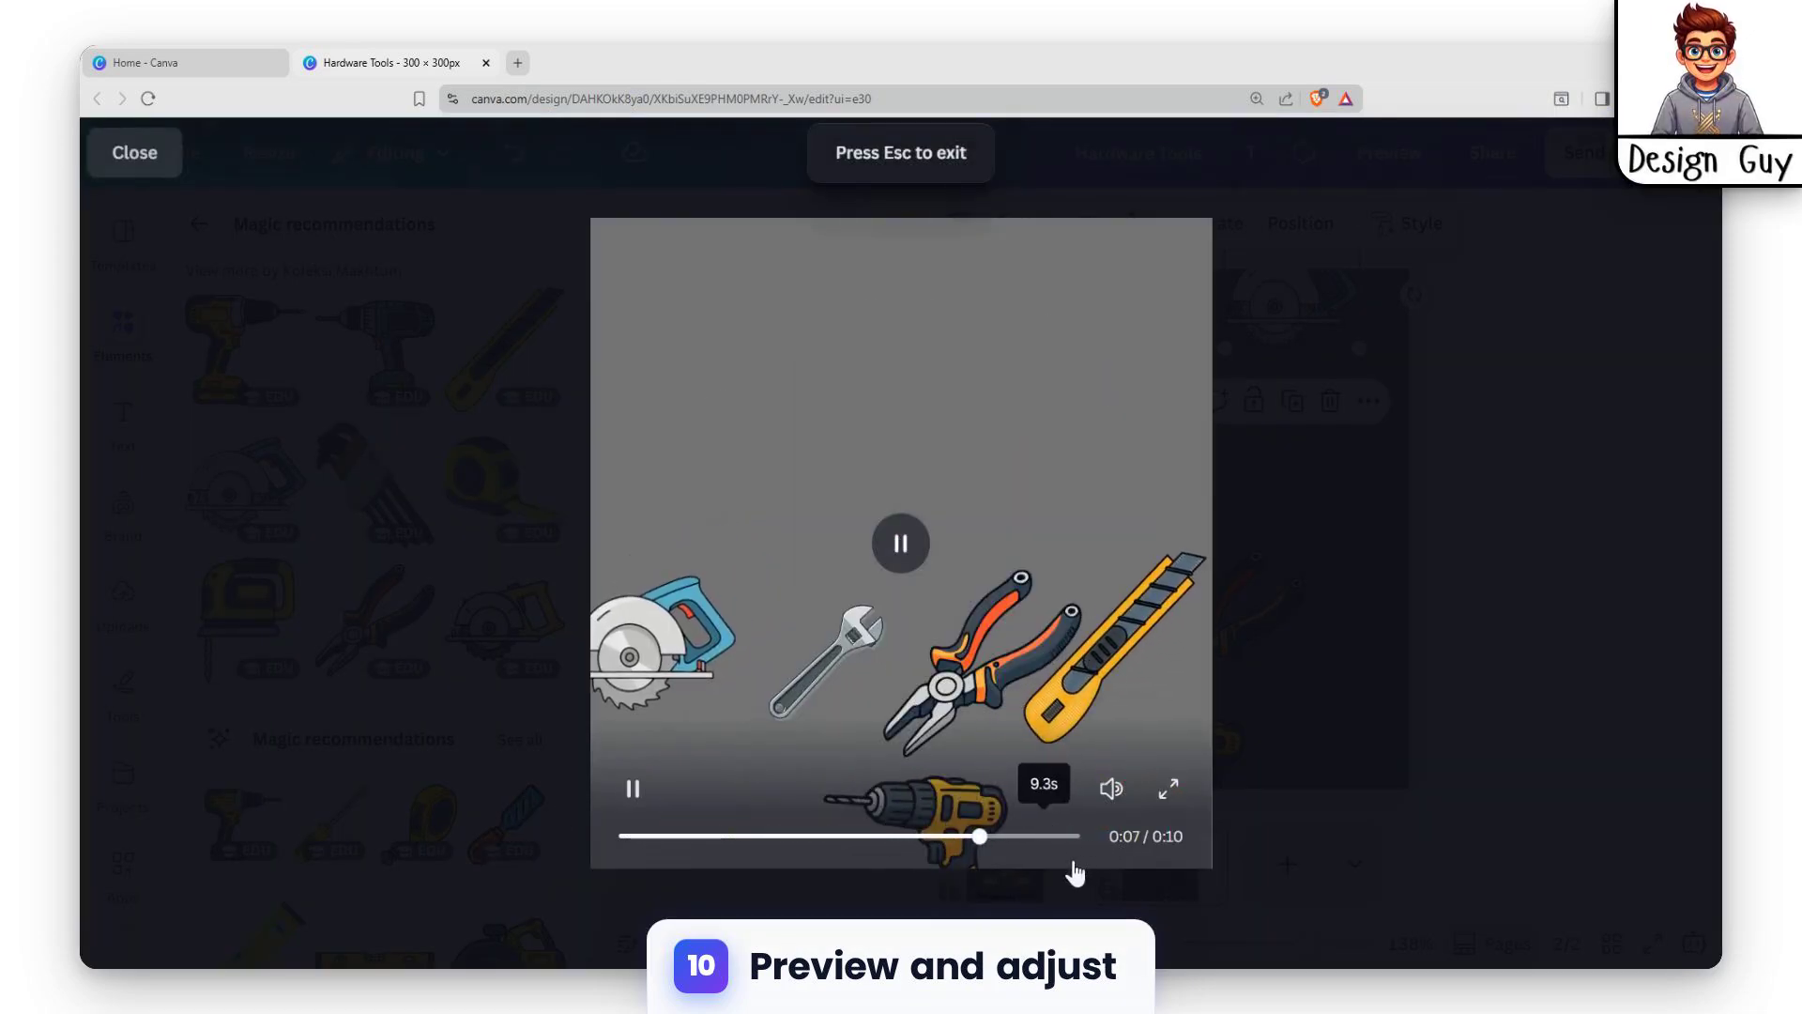
key("Escape")
left_click(1558, 475)
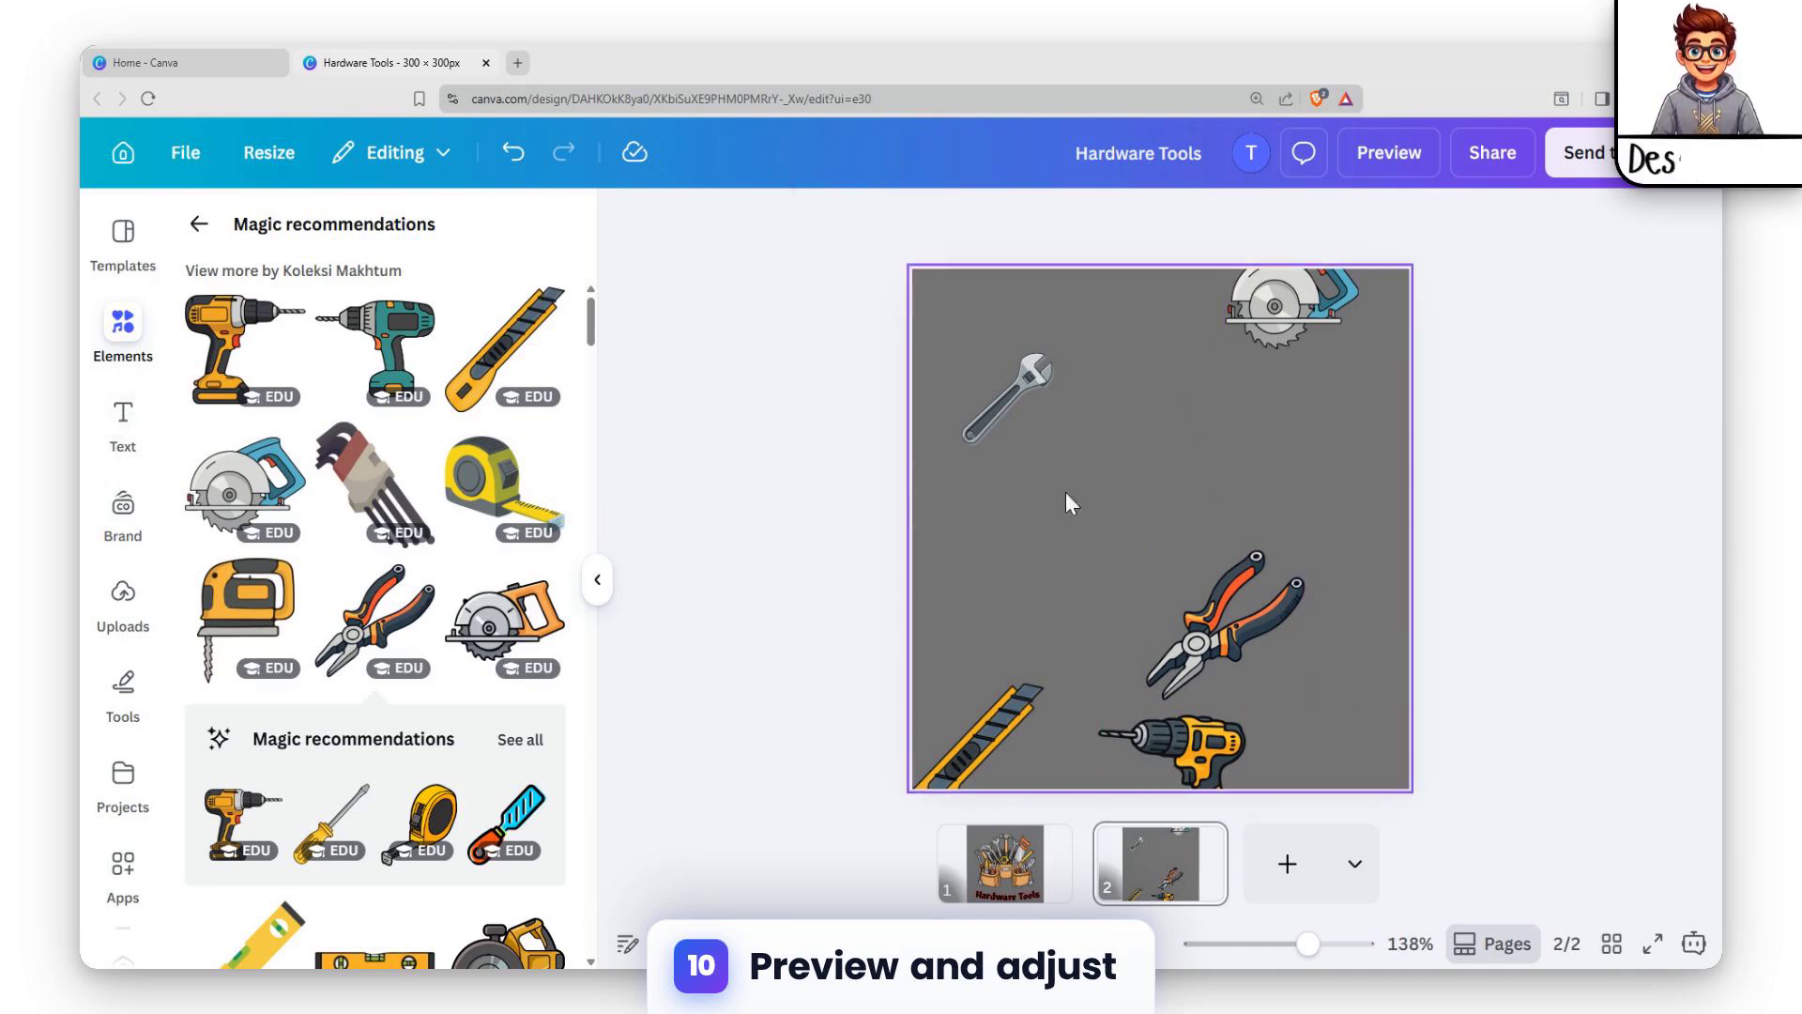
Set the second page's background to the default black-to-white gradient with the radial style and preview the design.
left_click(1087, 378)
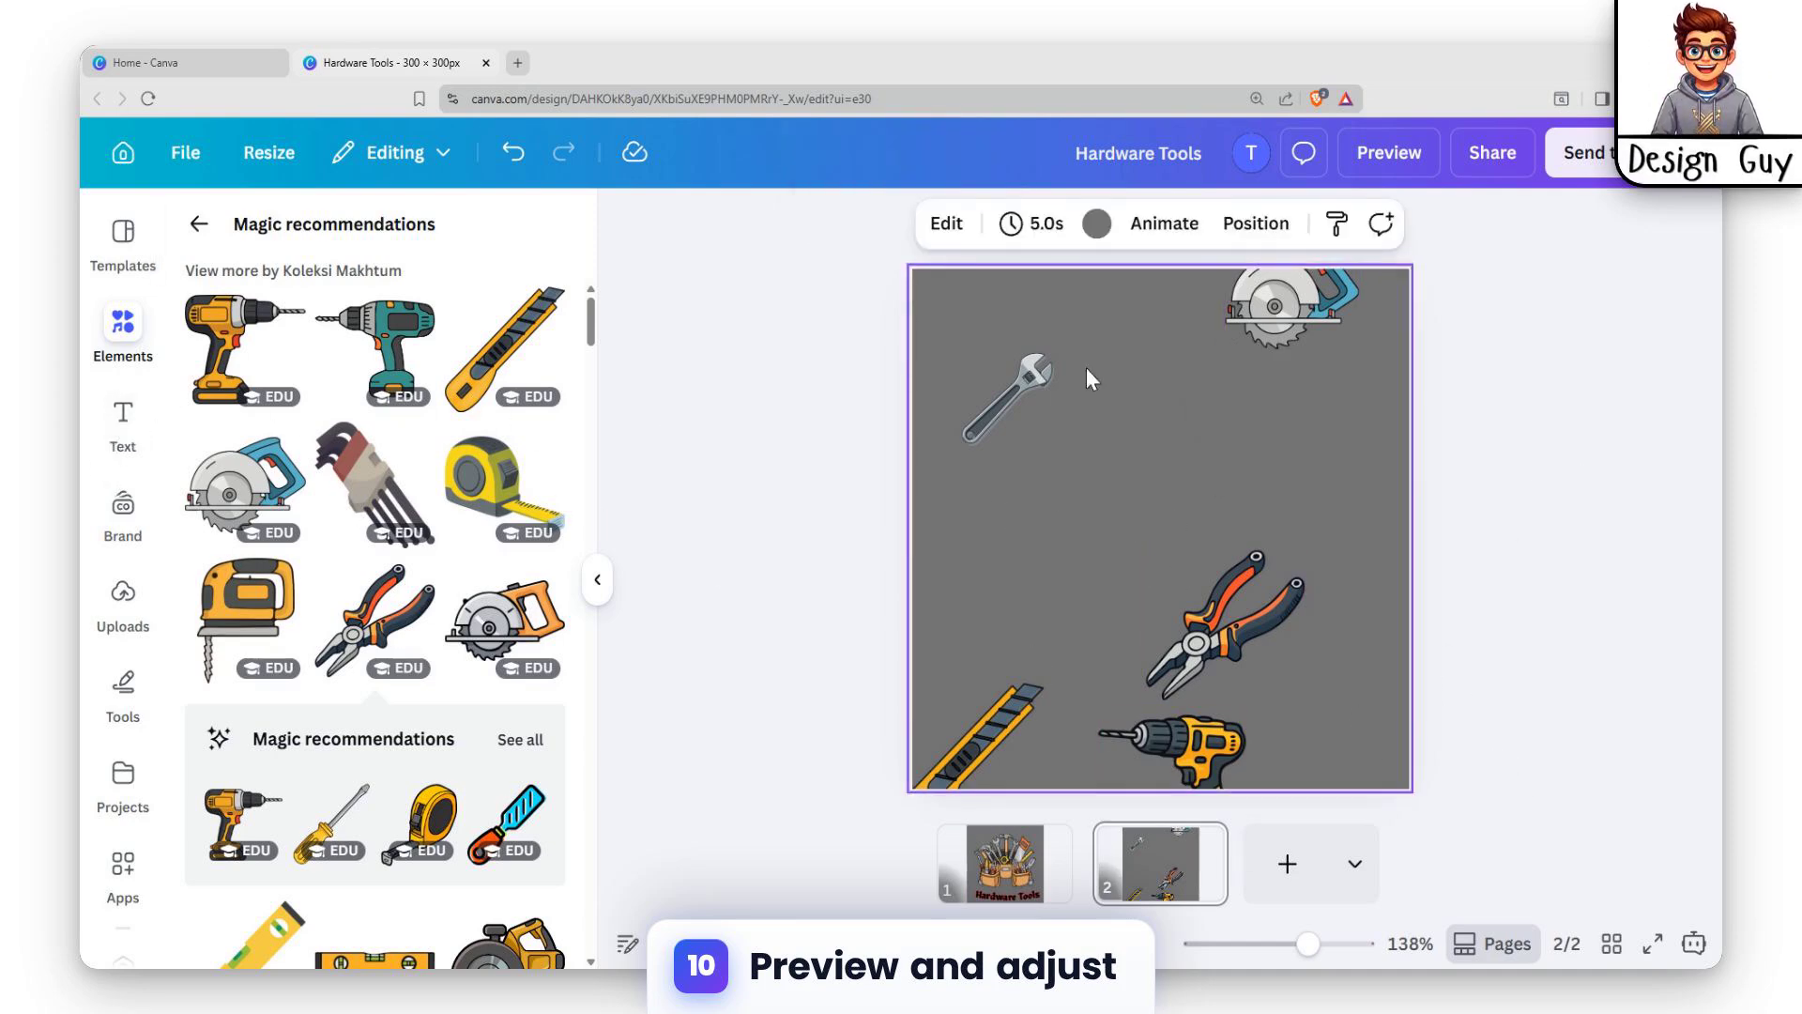
left_click(1098, 225)
scroll(329, 713, "down", 5)
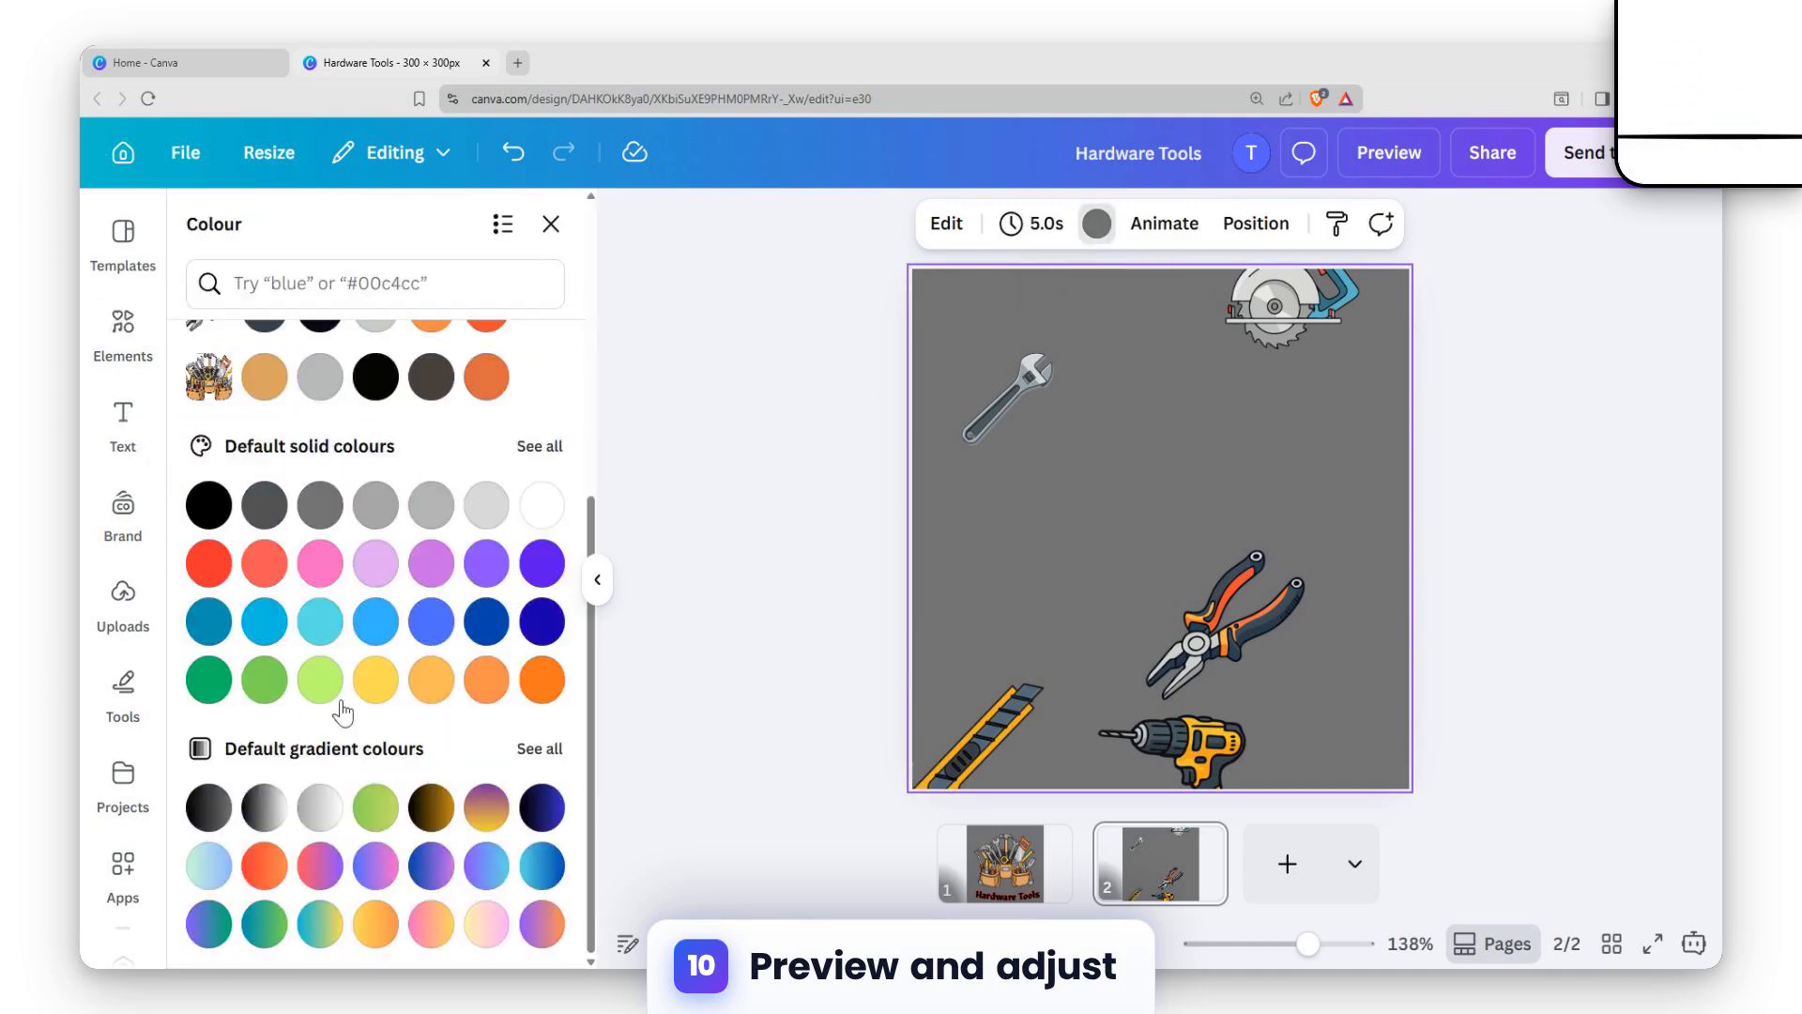
left_click(264, 807)
scroll(441, 736, "down", 2)
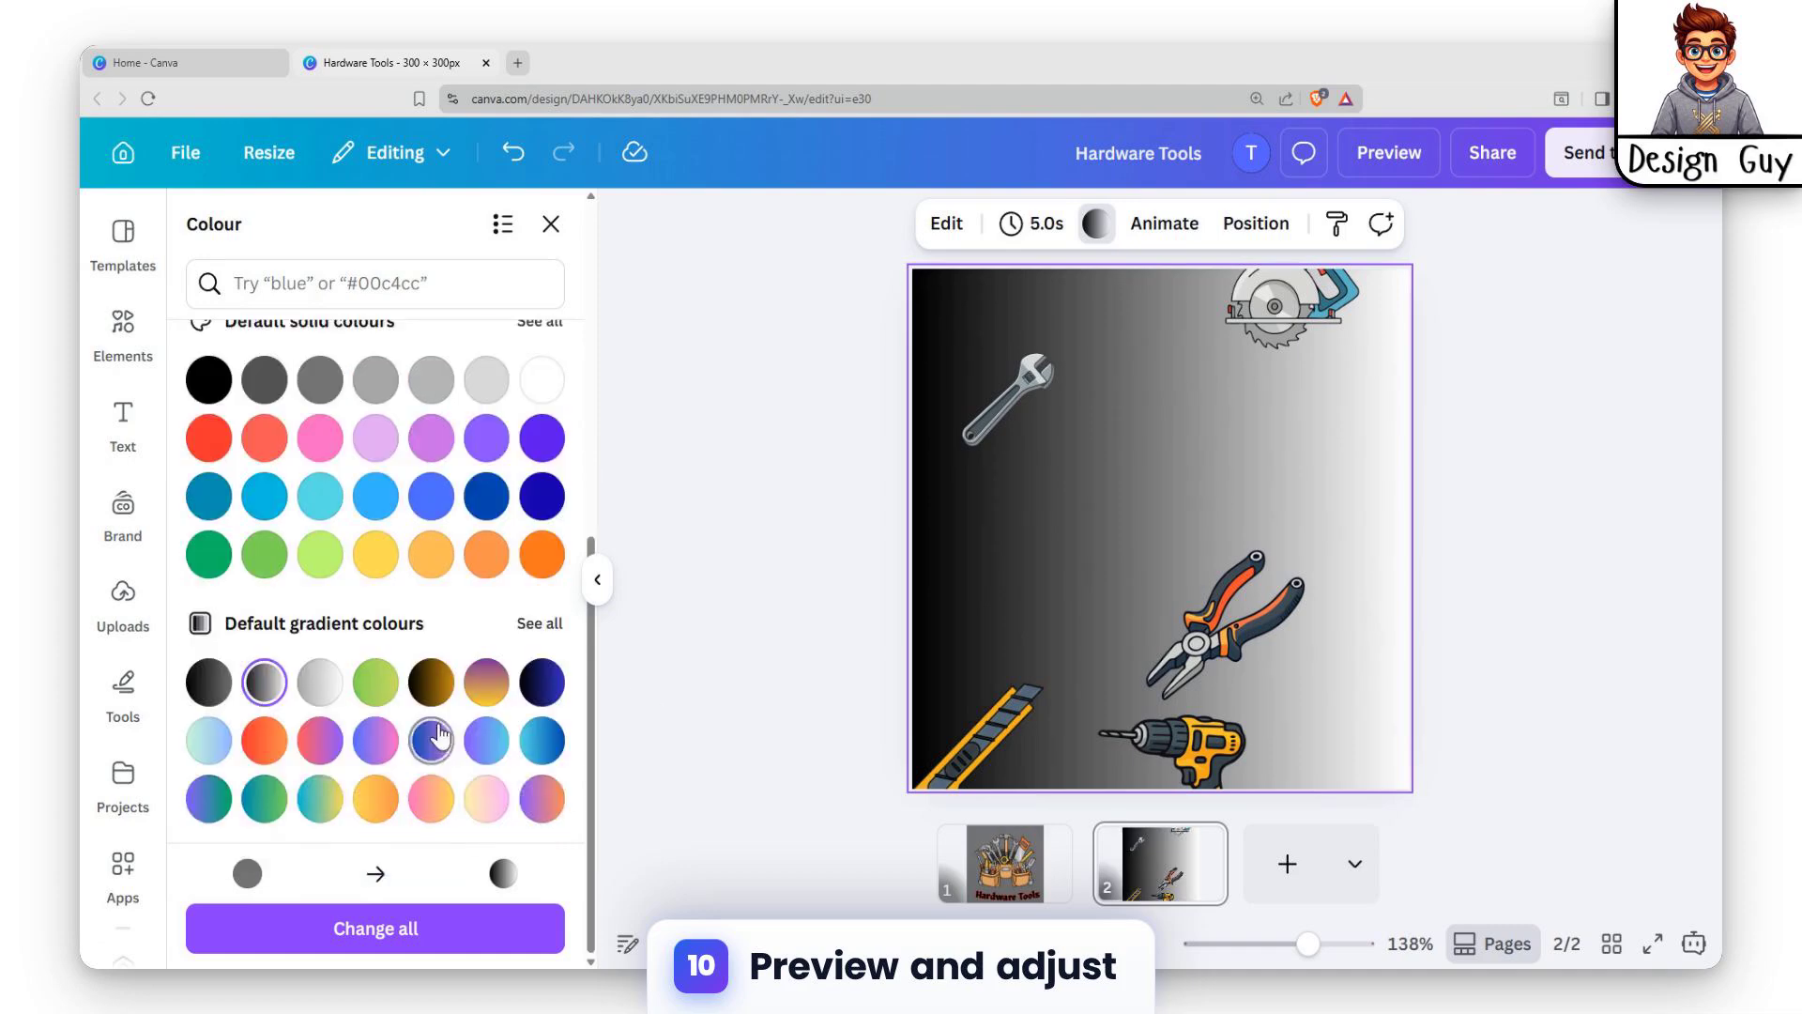
scroll(299, 627, "up", 5)
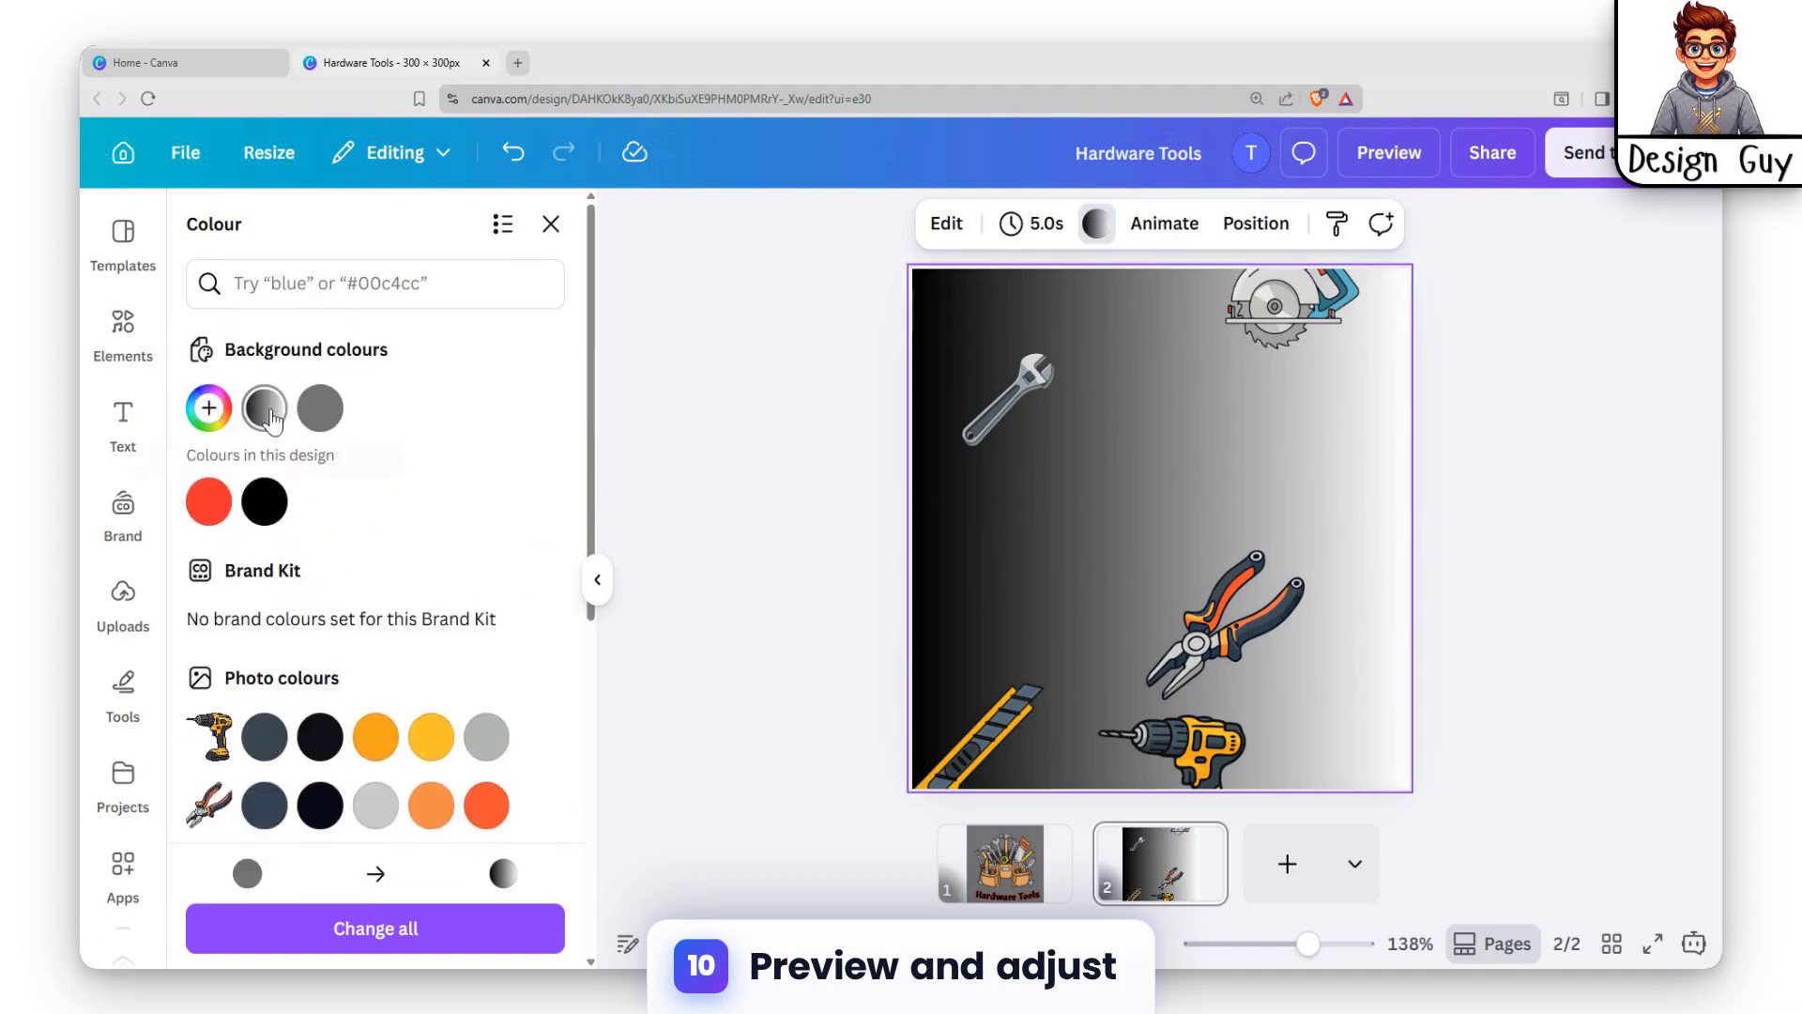
left_click(264, 407)
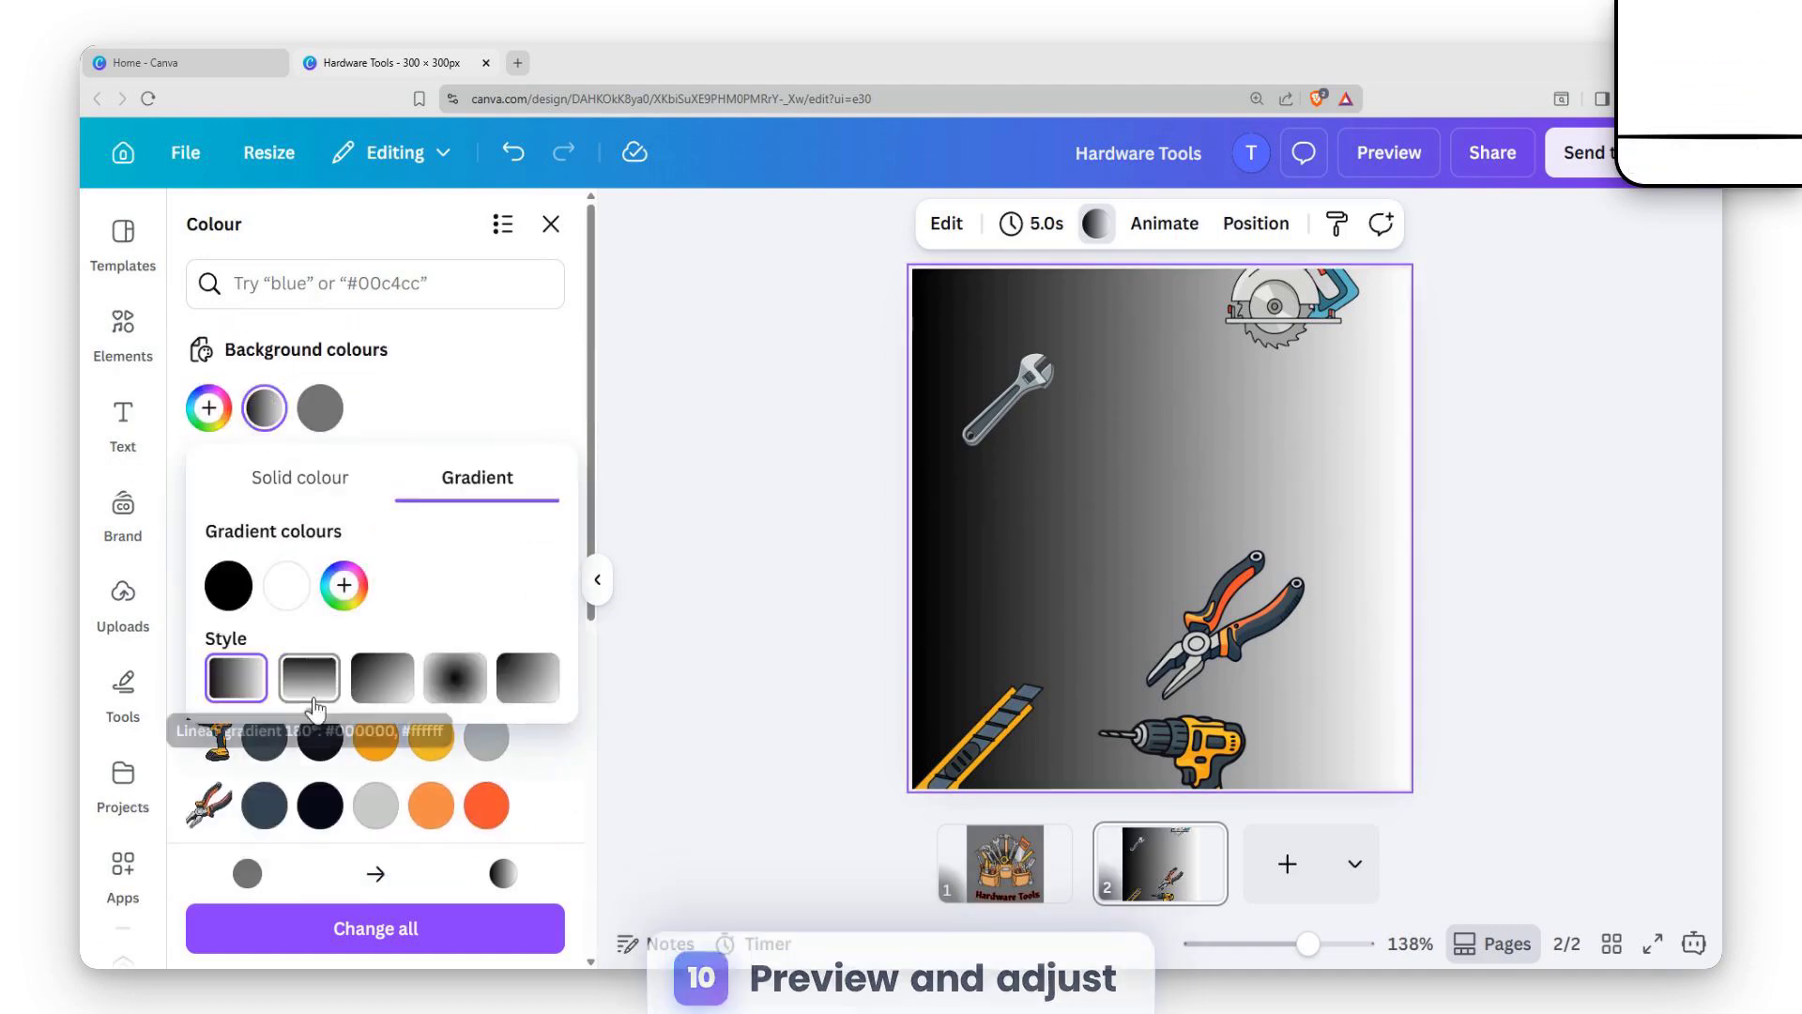
left_click(454, 677)
left_click(1569, 470)
left_click(1382, 175)
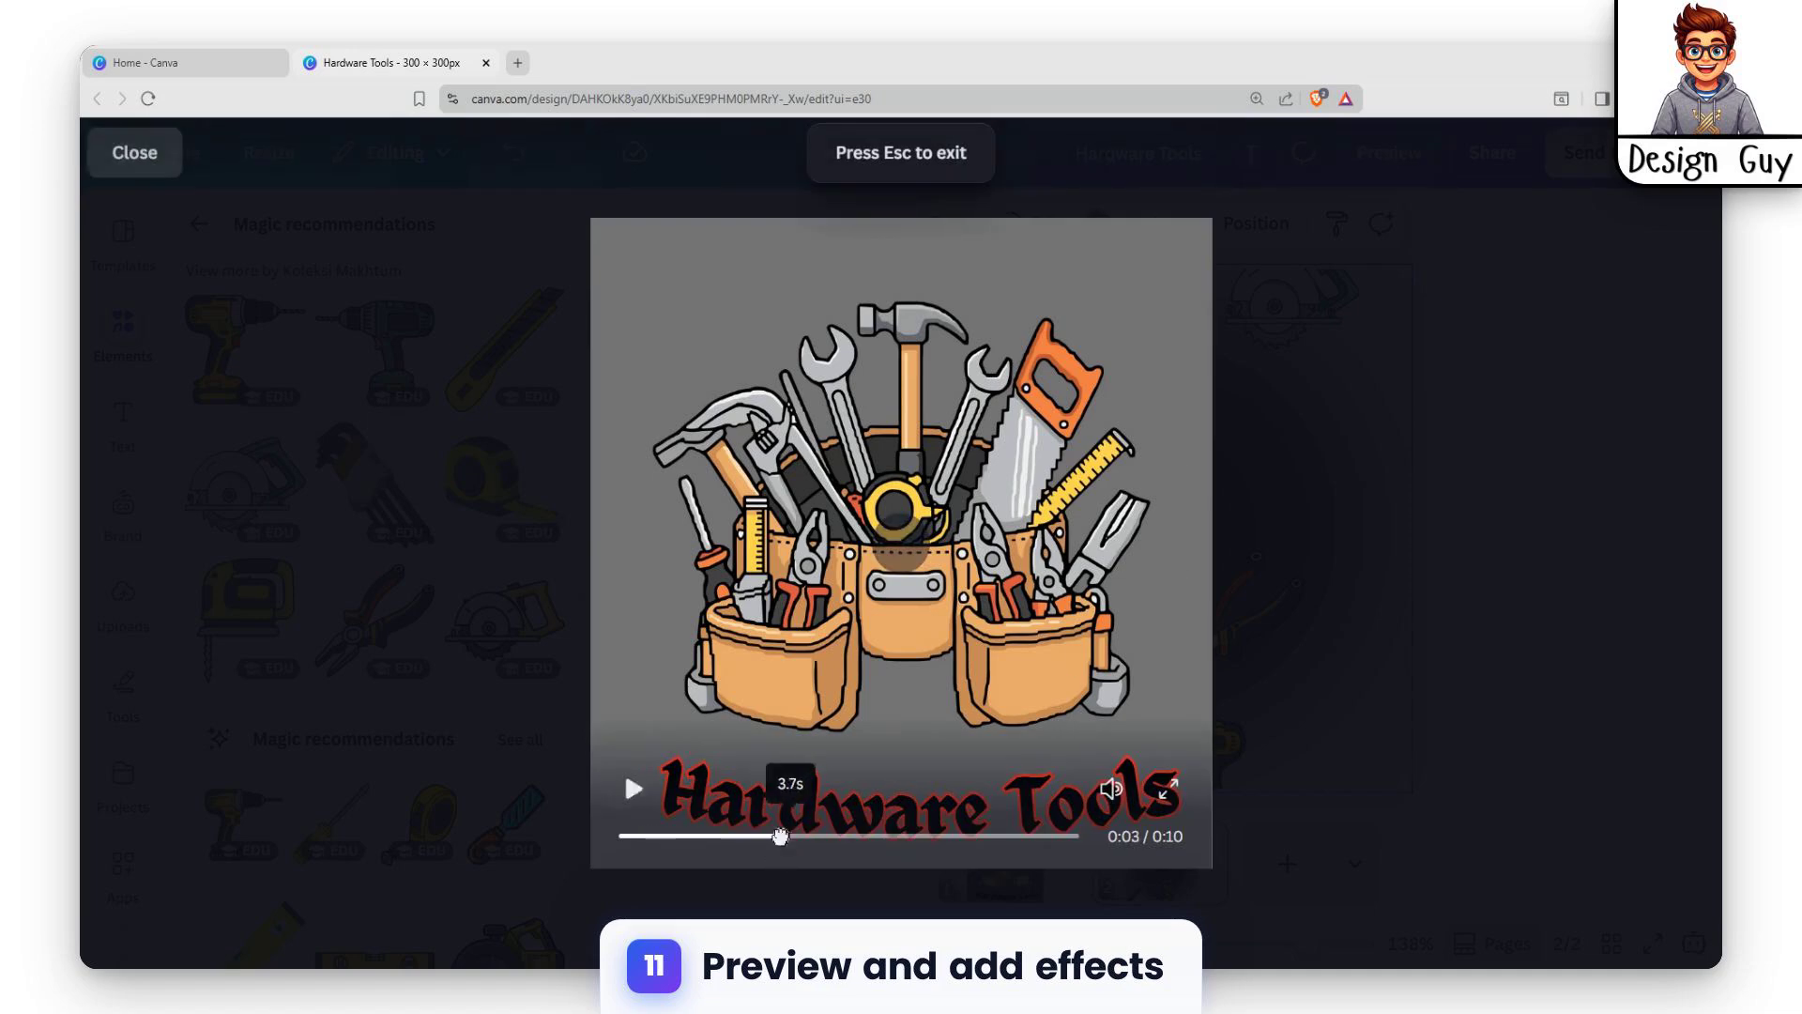
key("Escape")
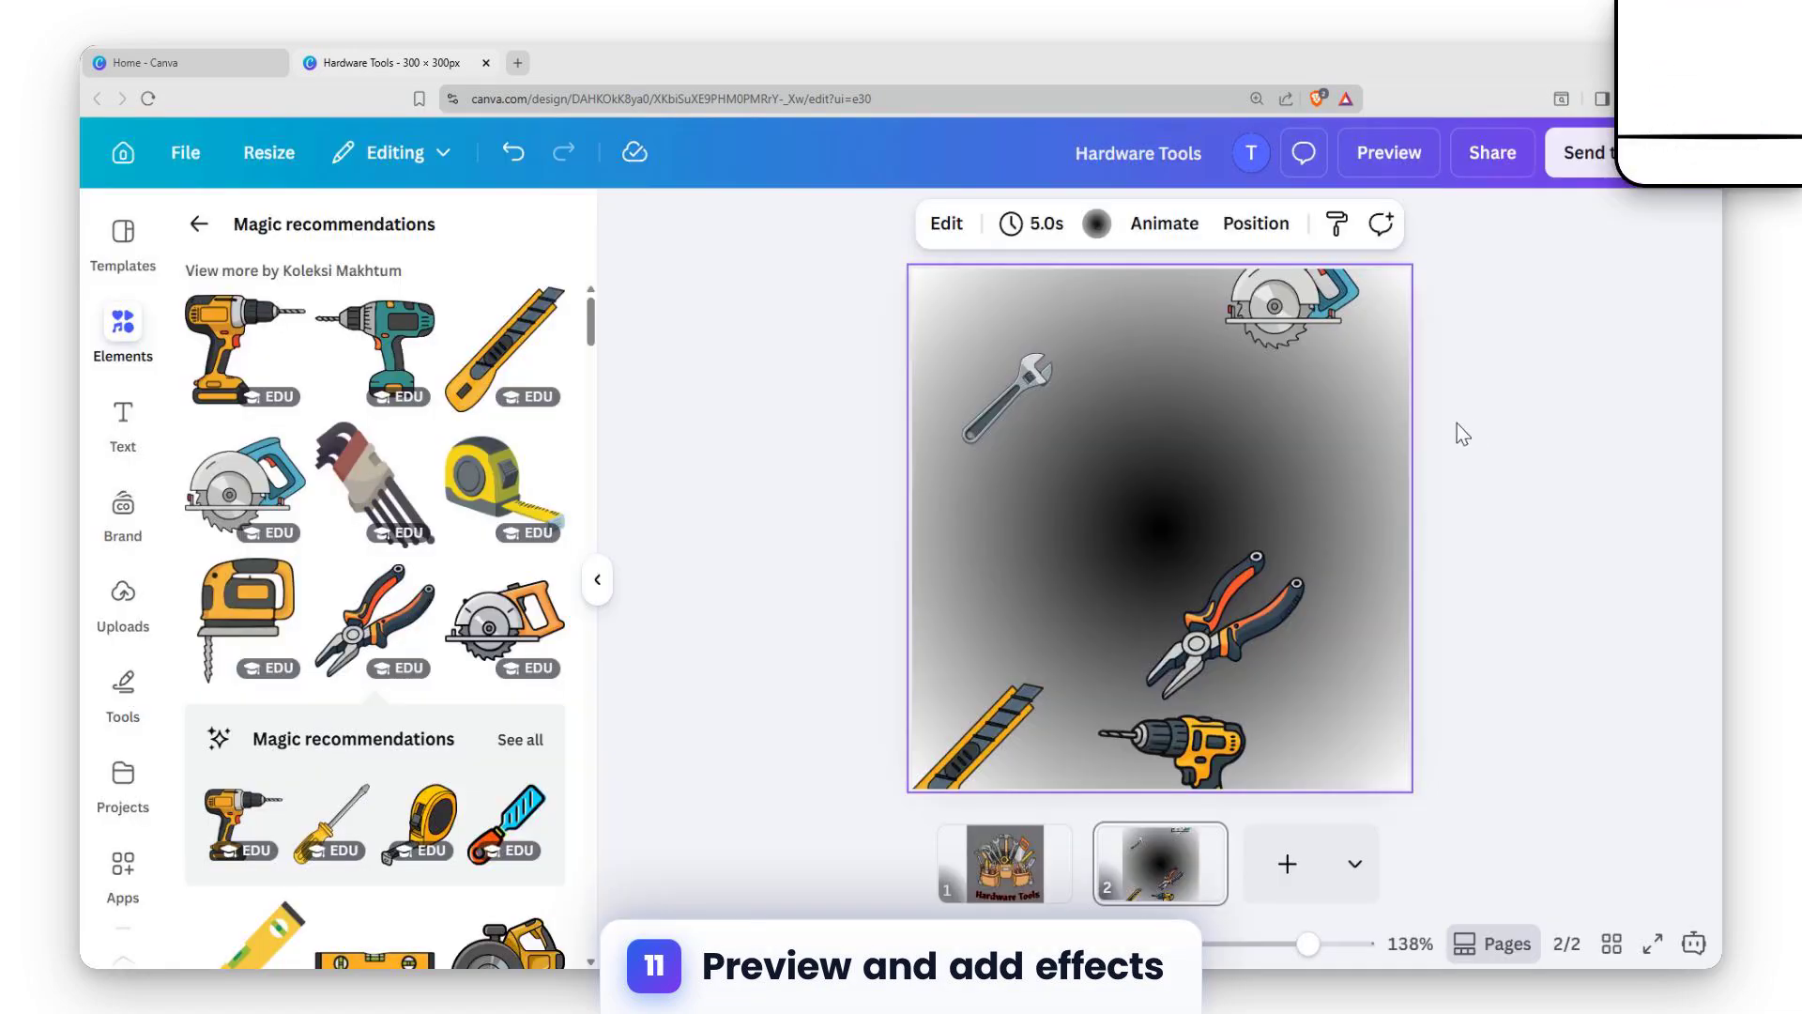
Add the curved Coffee Break font combination to the second page and replace its text with Hardware Tools.
left_click(123, 427)
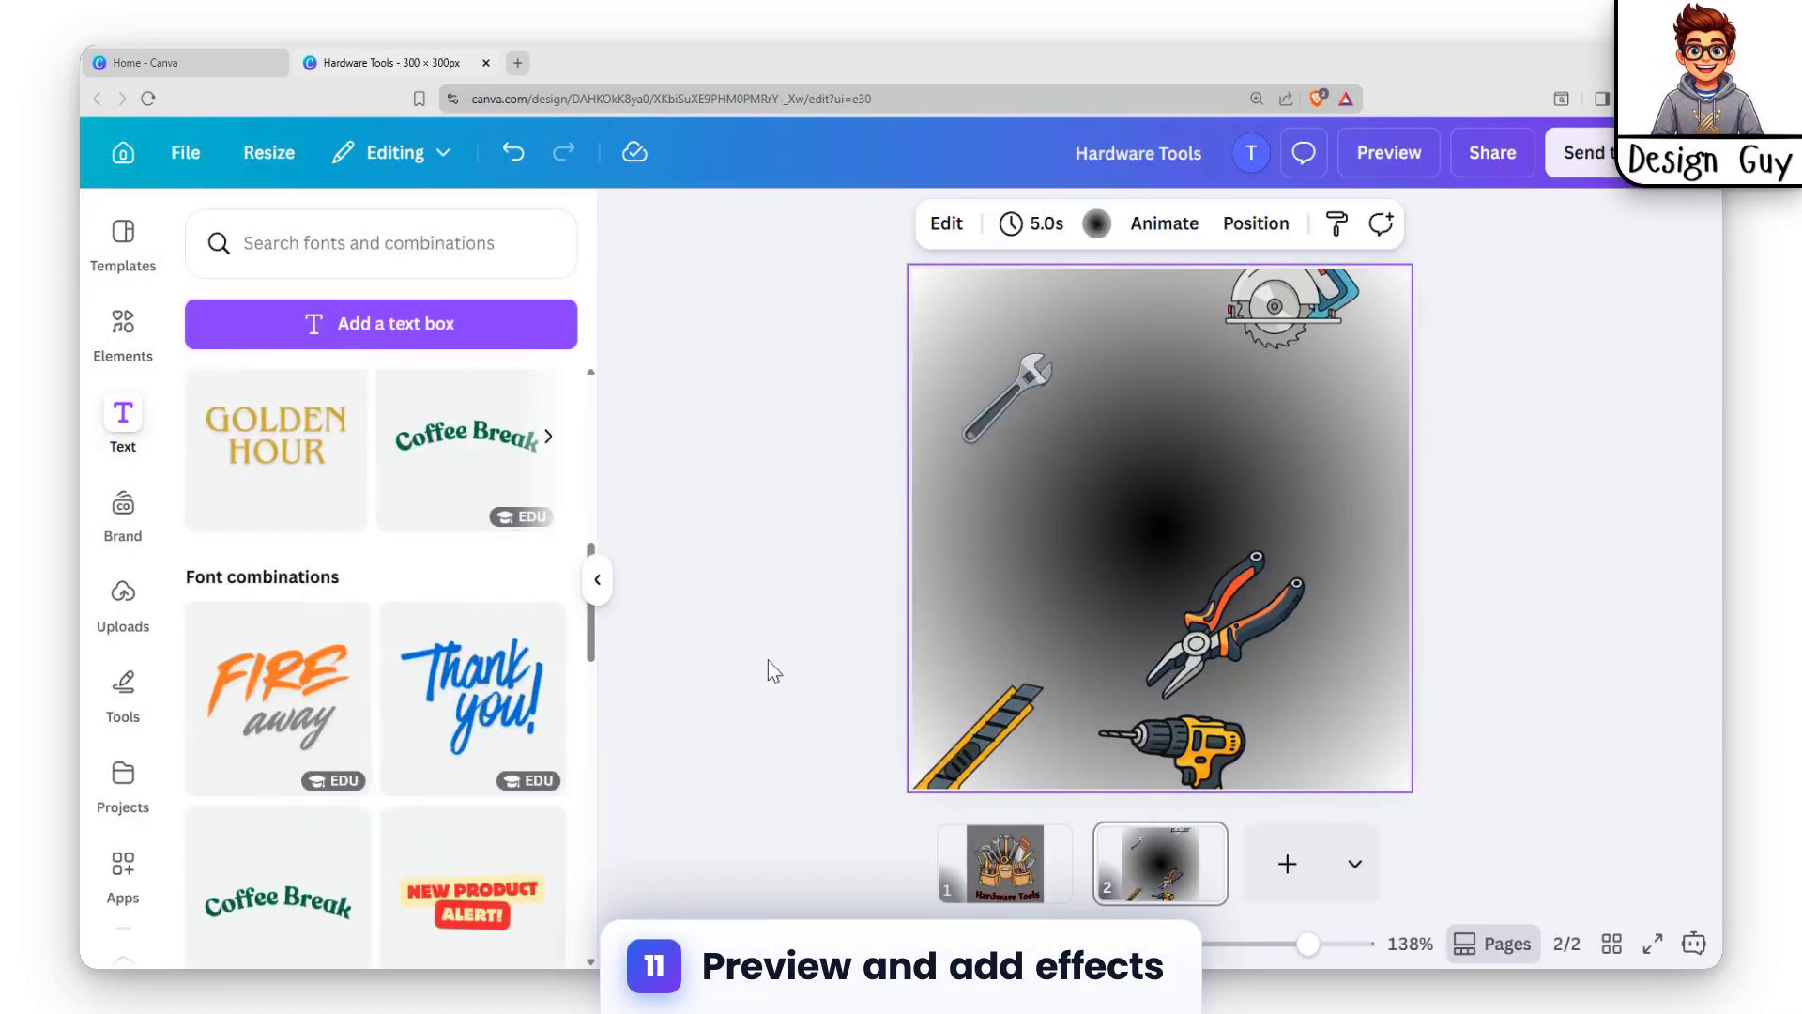
left_click(278, 695)
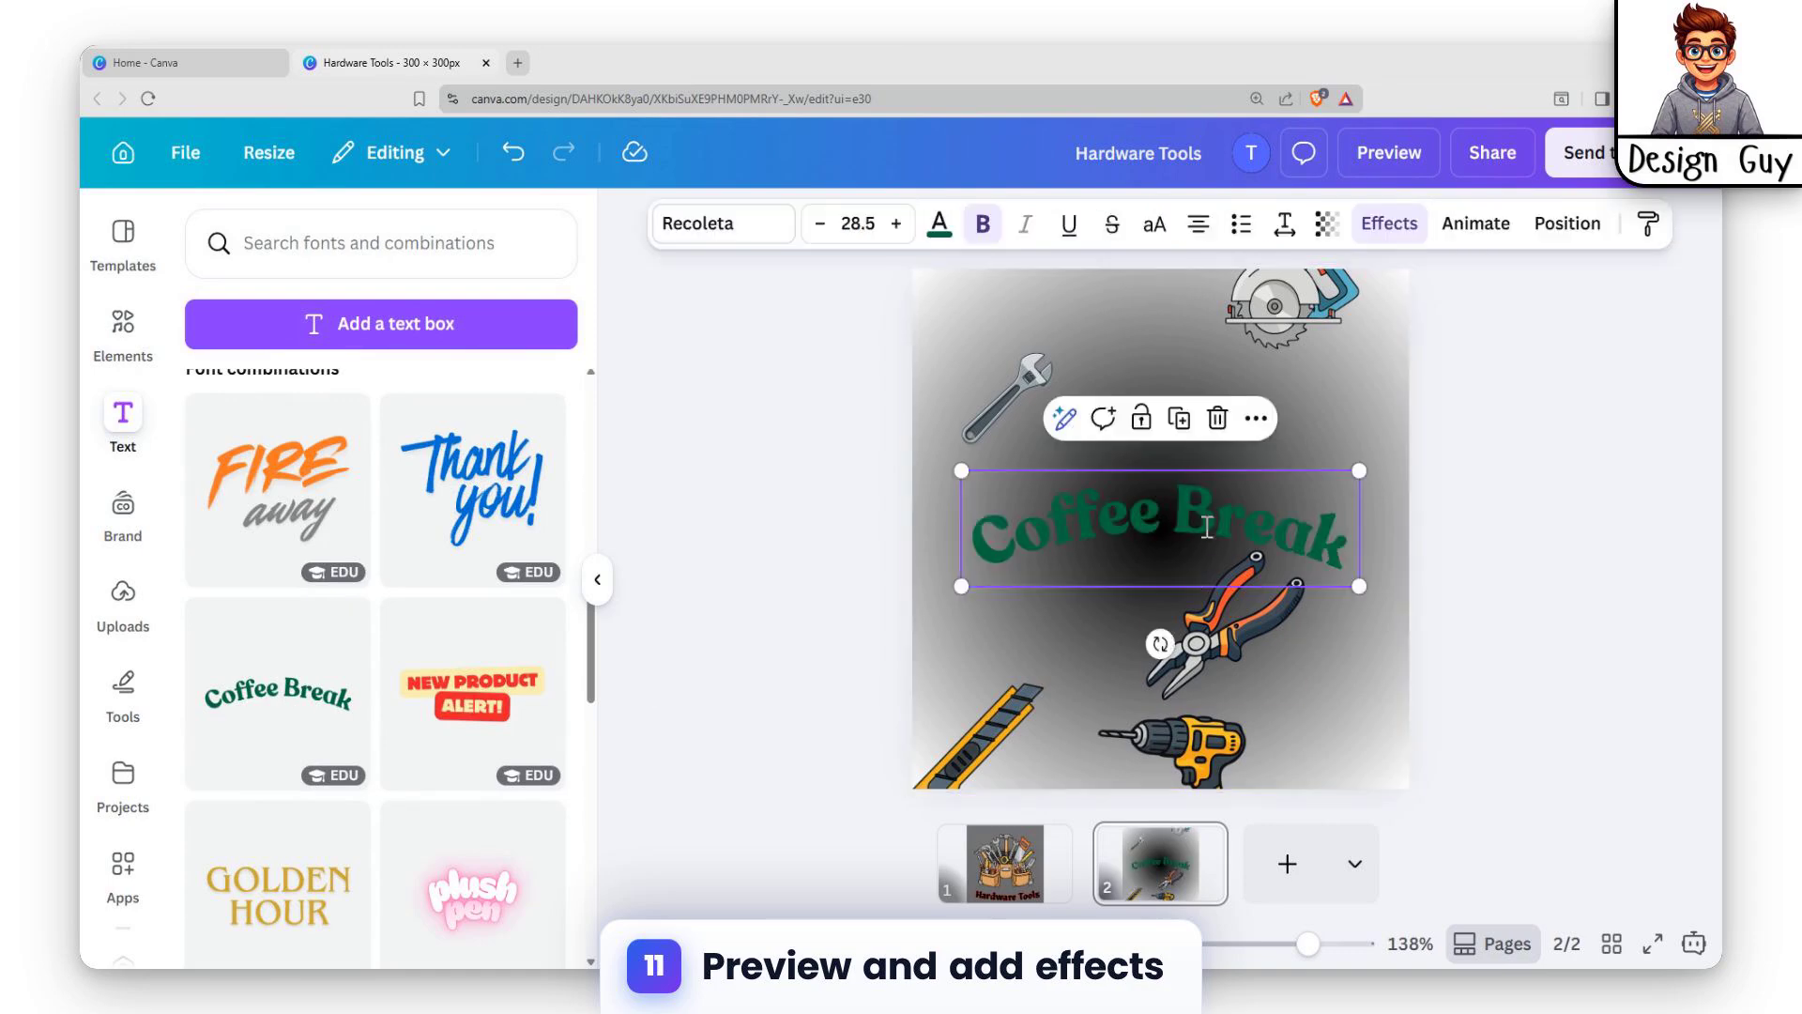
double_click(1205, 527)
type("H")
key("BackSpace")
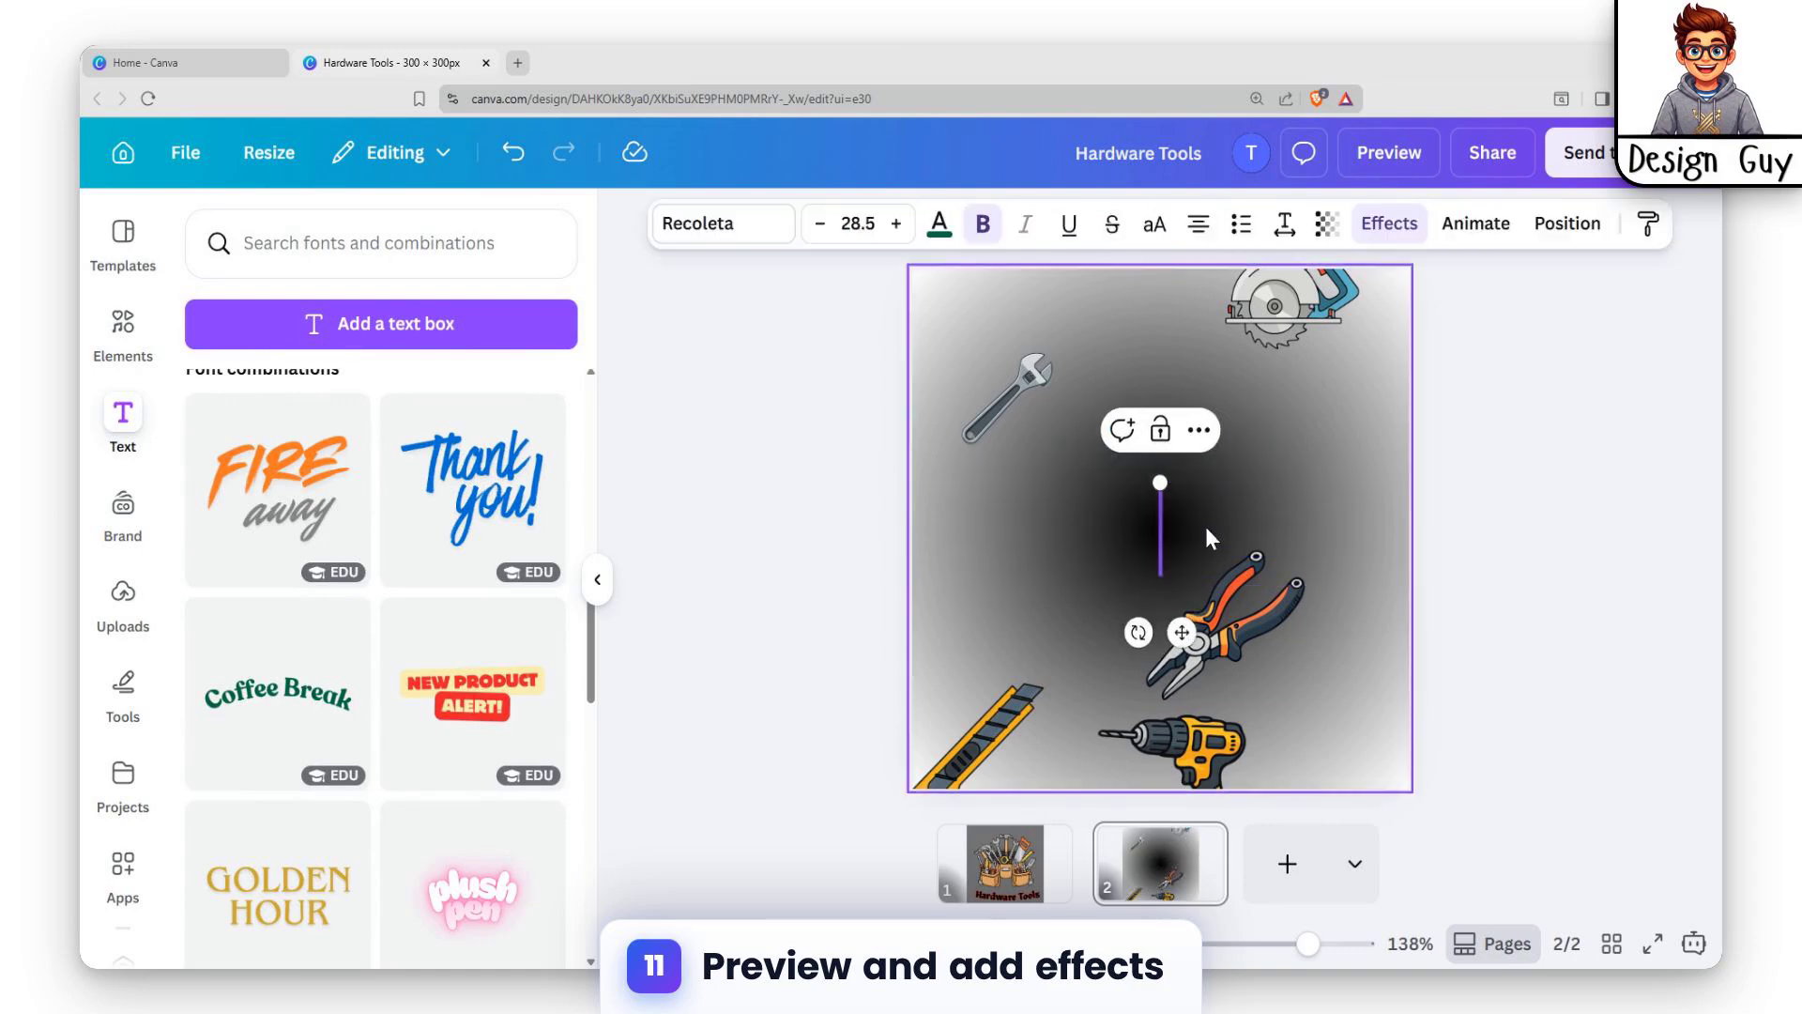
type("Harde")
key("BackSpace")
type("ware Tools")
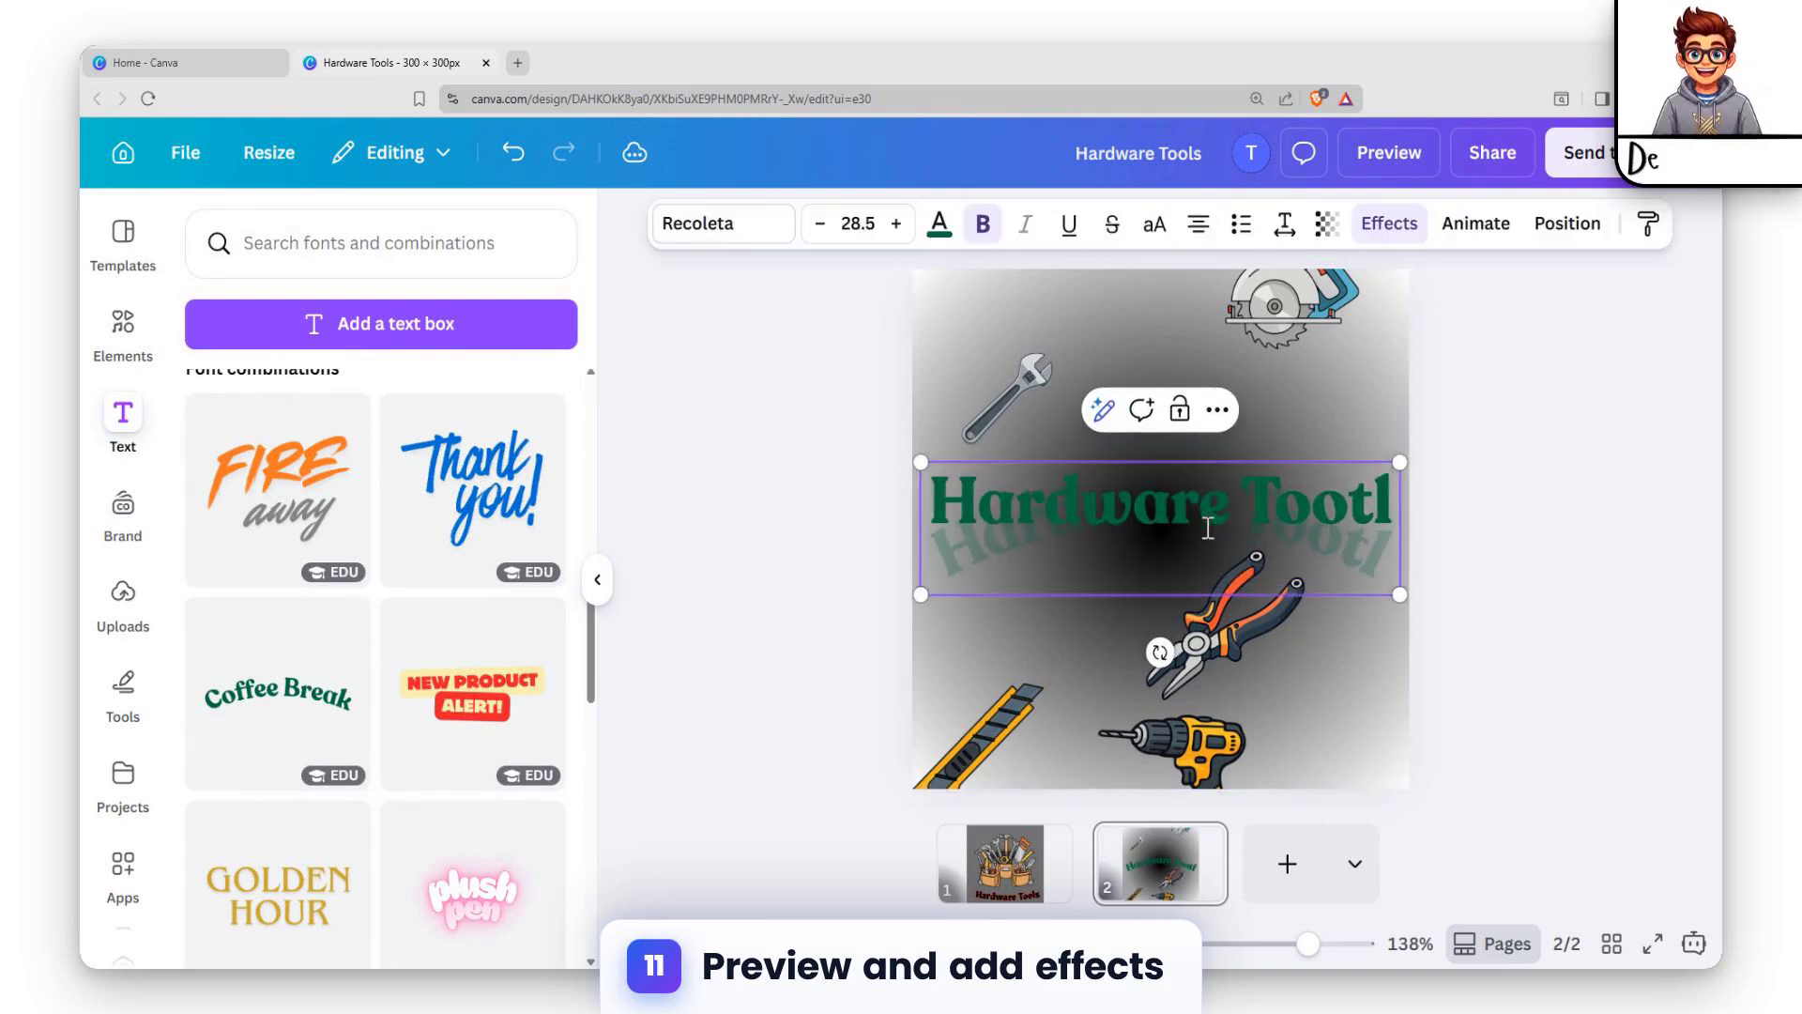
Recolour the second page's heading yellow, applying the change to all matching colours, and set its font to Shrikhand.
left_click(939, 224)
left_click(431, 737)
left_click(373, 929)
left_click(723, 224)
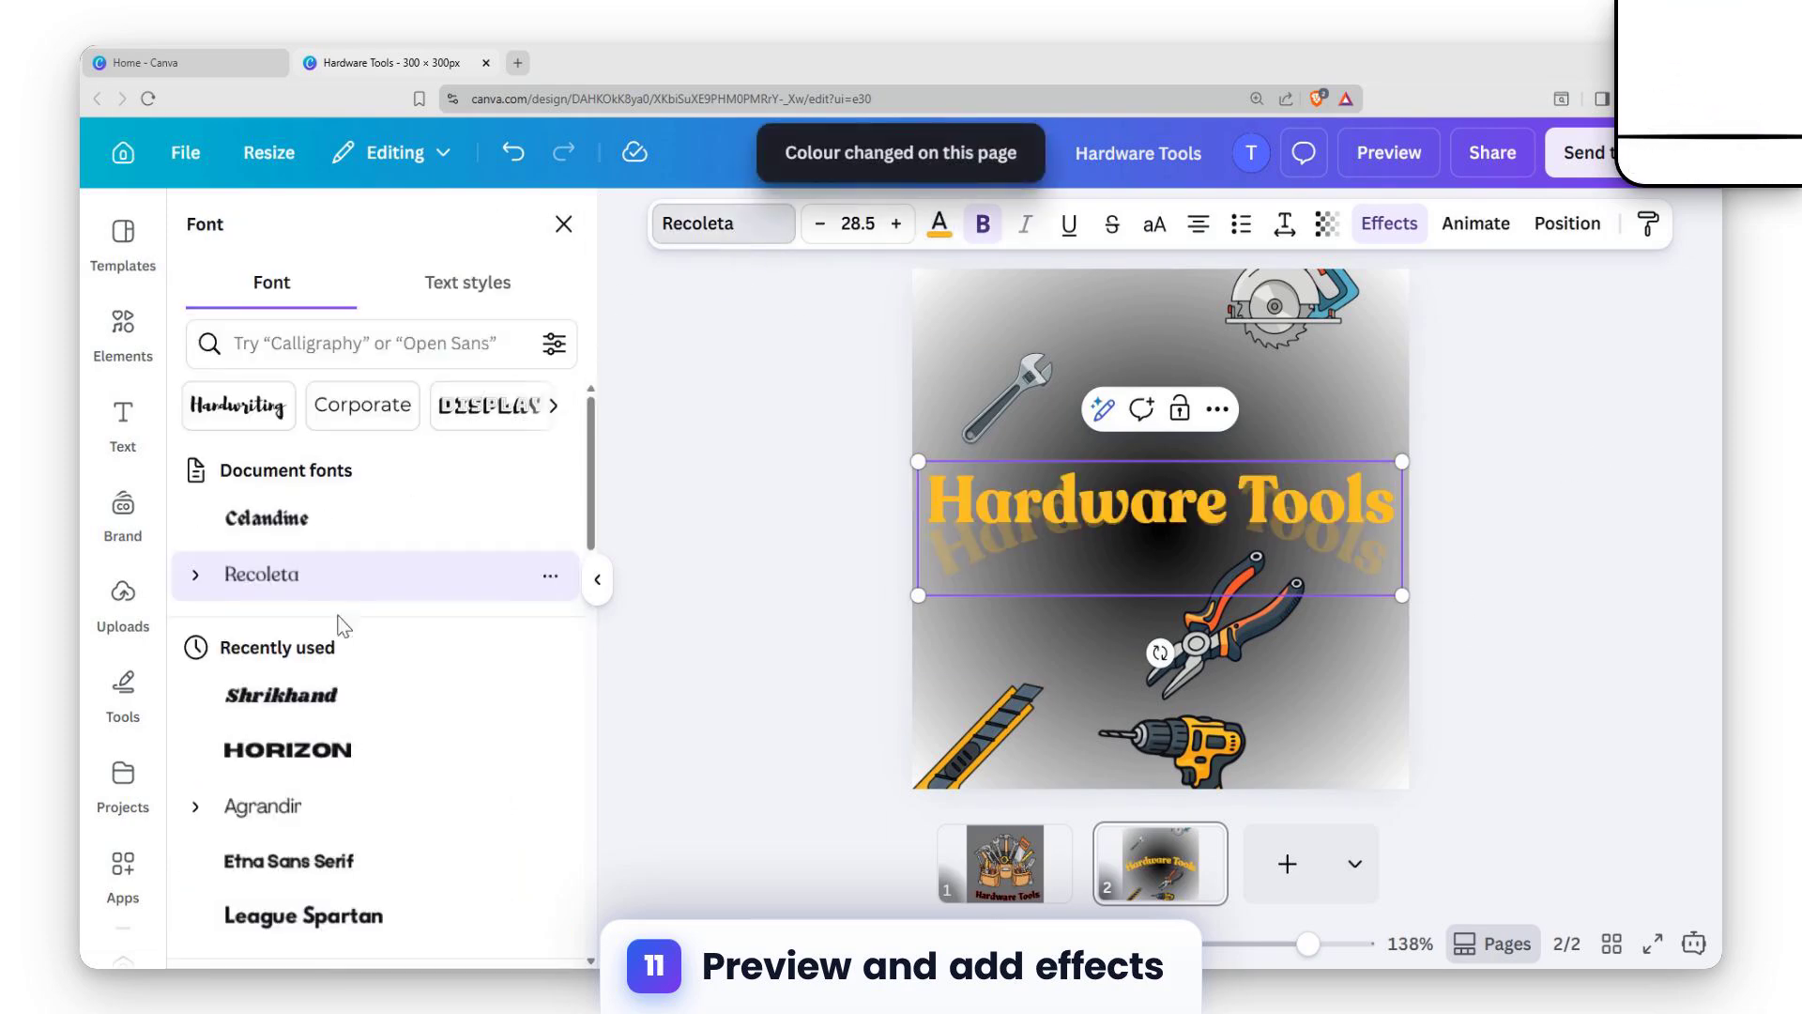
left_click(282, 694)
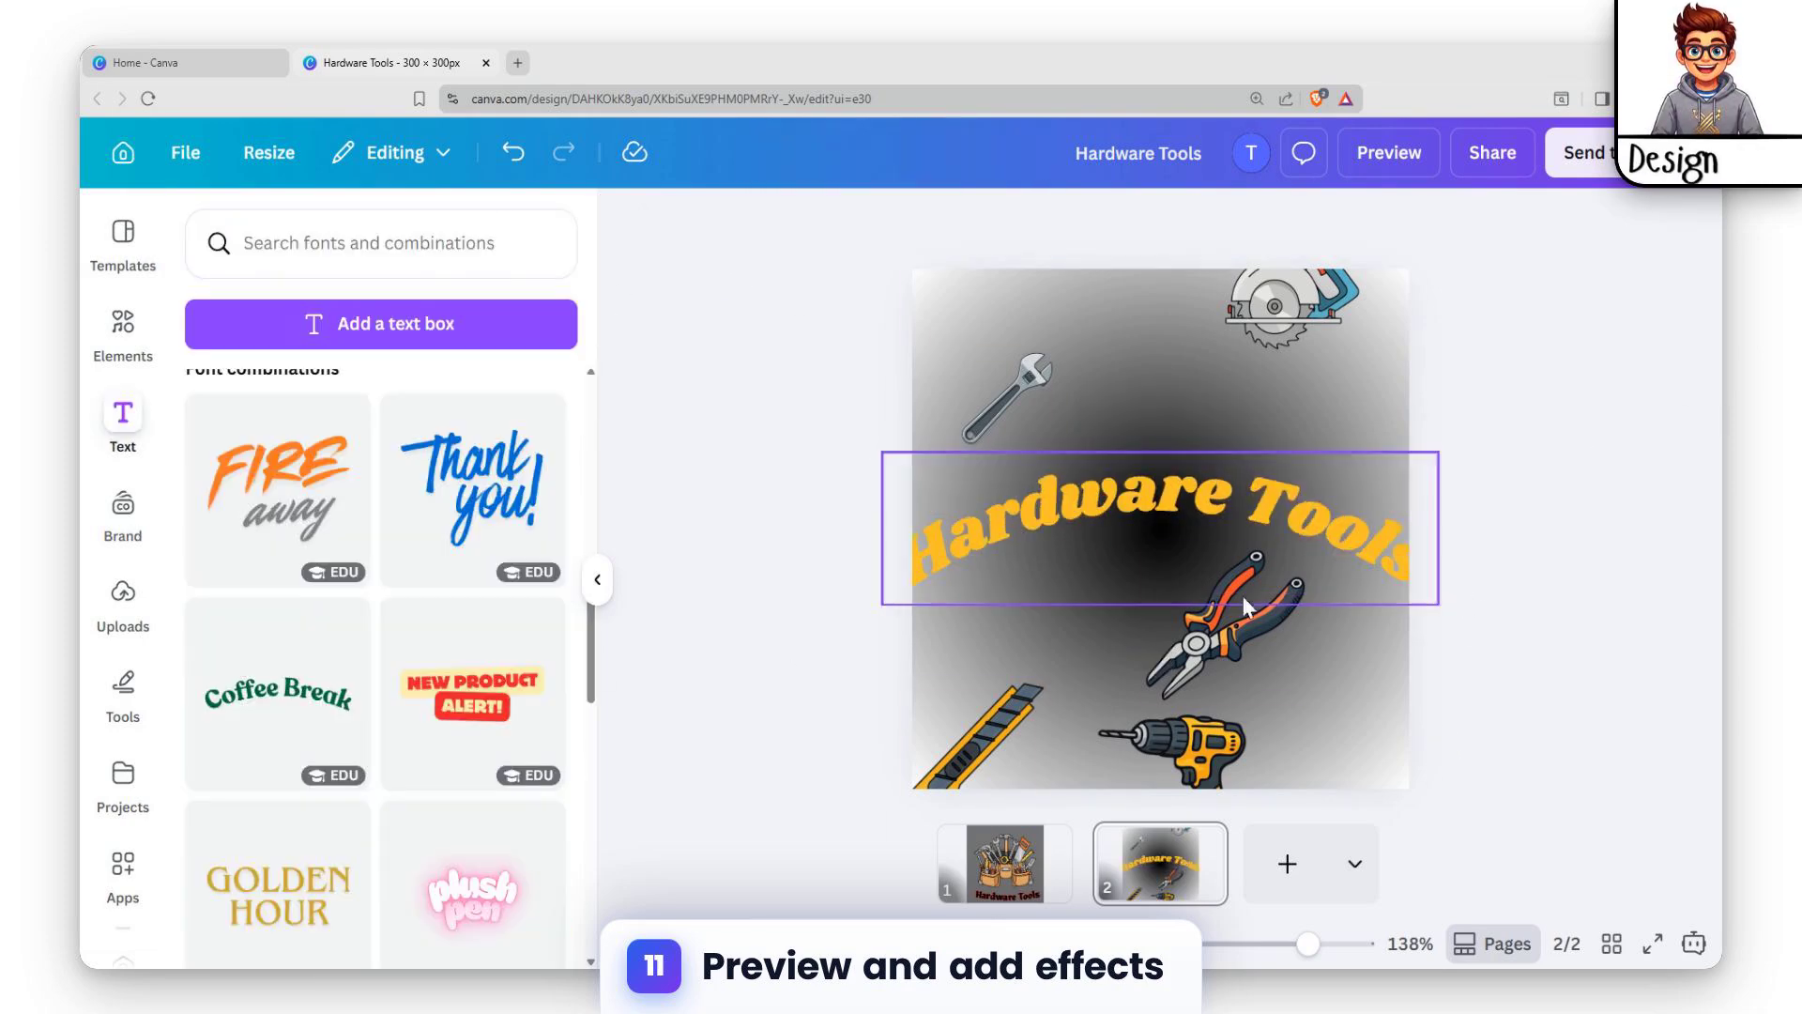
Shrink the second page's Hardware Tools heading to fit the page width and move it to the page's upper edge.
left_click(1164, 479)
left_click_drag(1441, 553, 1366, 520)
left_click_drag(1204, 394, 1244, 405)
Browse the text animations and apply one to the second page's Hardware Tools heading.
left_click(1475, 223)
scroll(402, 690, "down", 6)
scroll(241, 527, "down", 4)
left_click(246, 552)
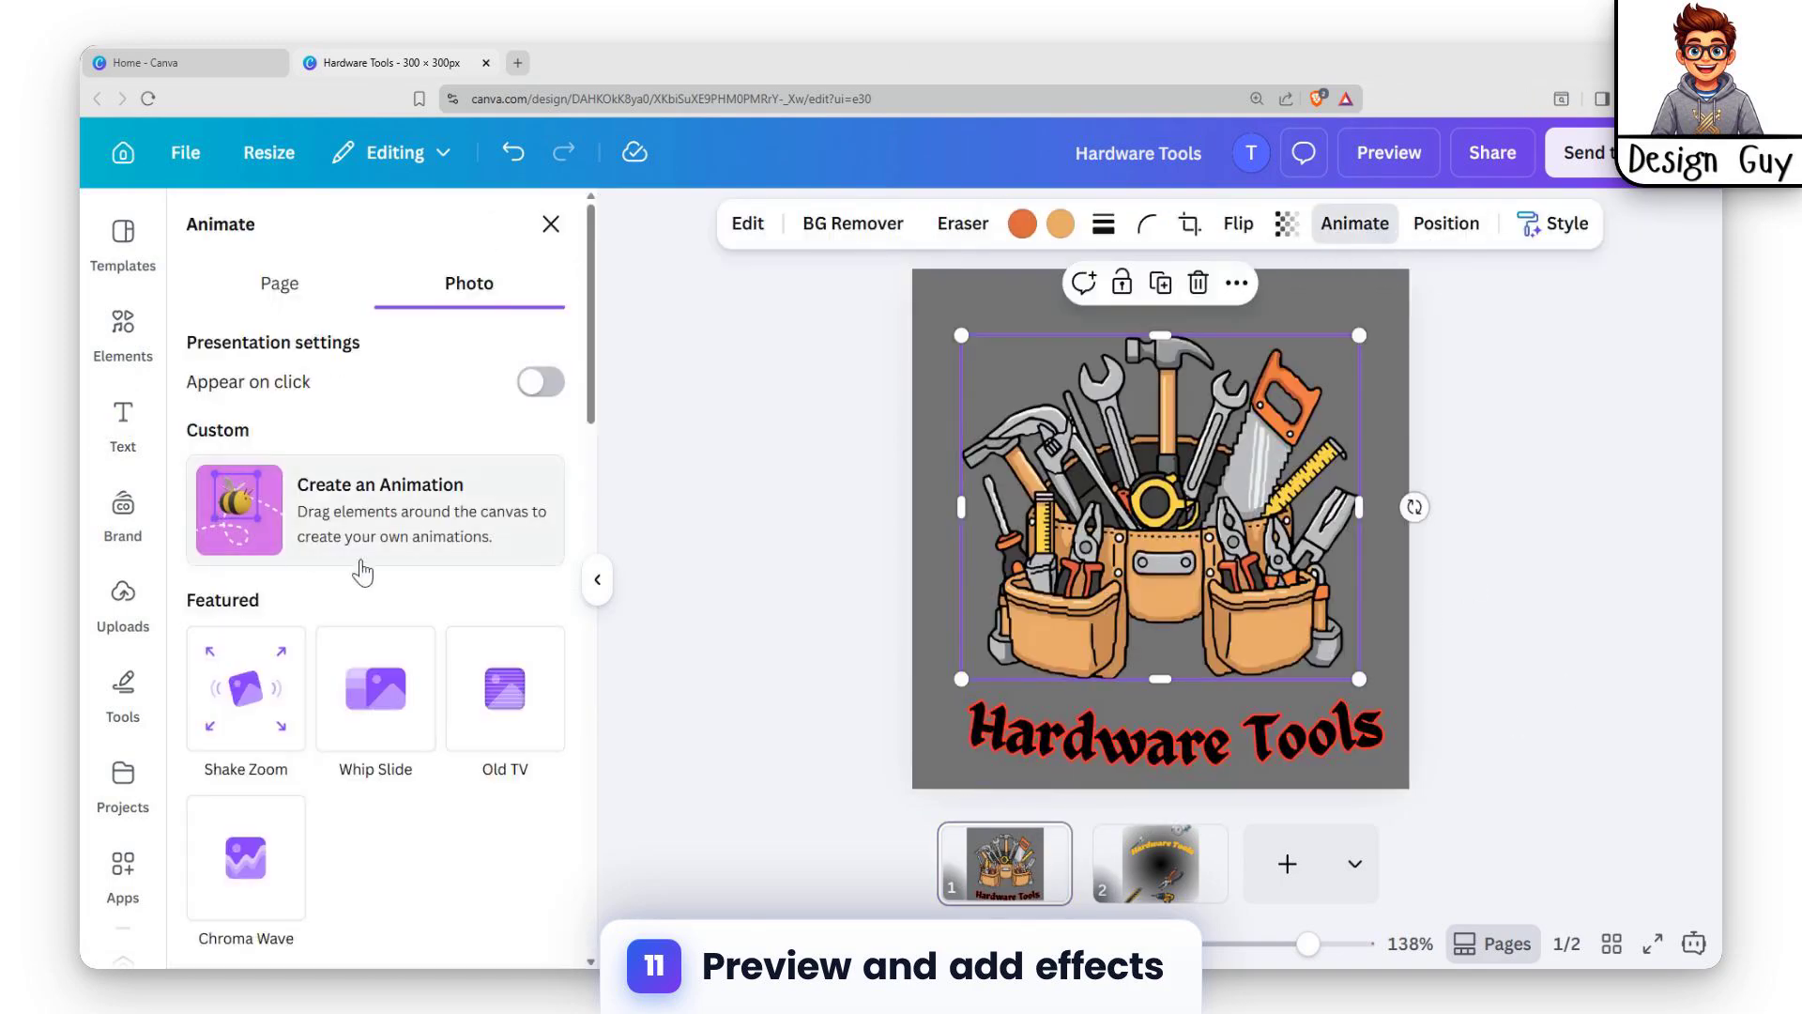
Browse the photo animations and apply one to the tool belt graphic on the first page.
scroll(267, 773, "down", 6)
scroll(268, 773, "down", 2)
left_click(248, 574)
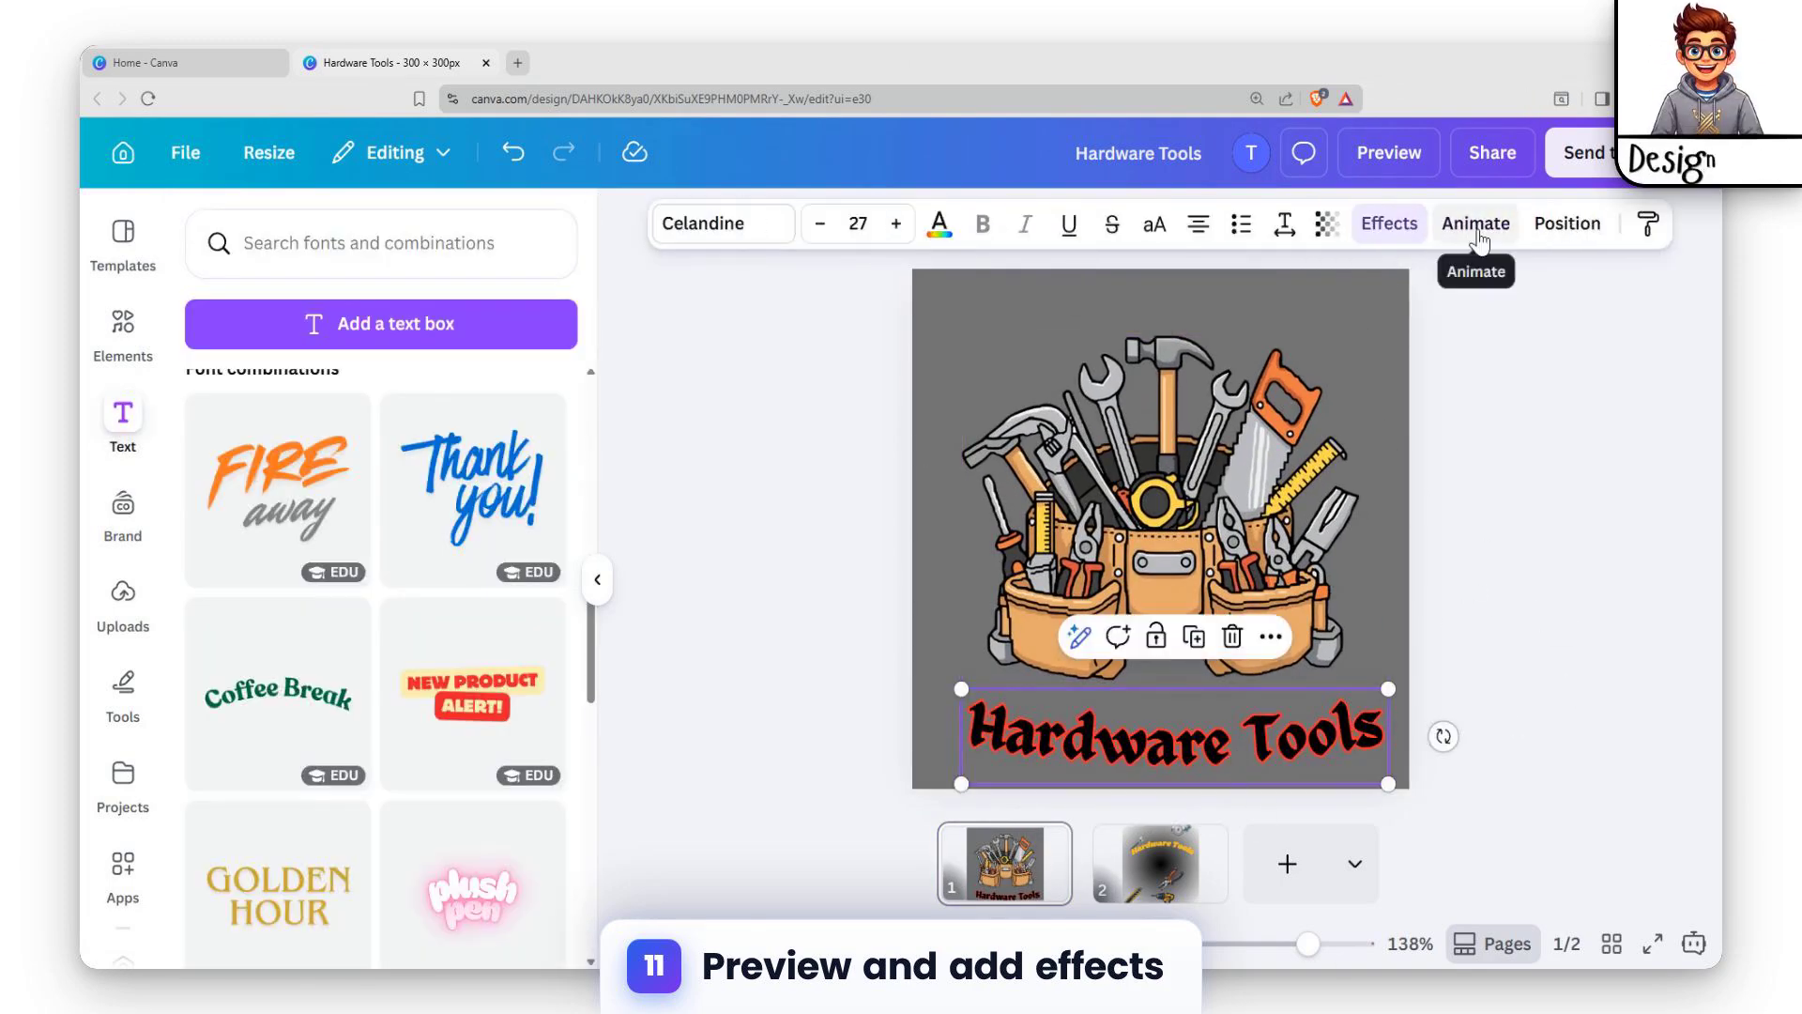
Apply the Typewriter animation to the first page's Hardware Tools heading, look through the remaining animation options and close them.
left_click(1479, 239)
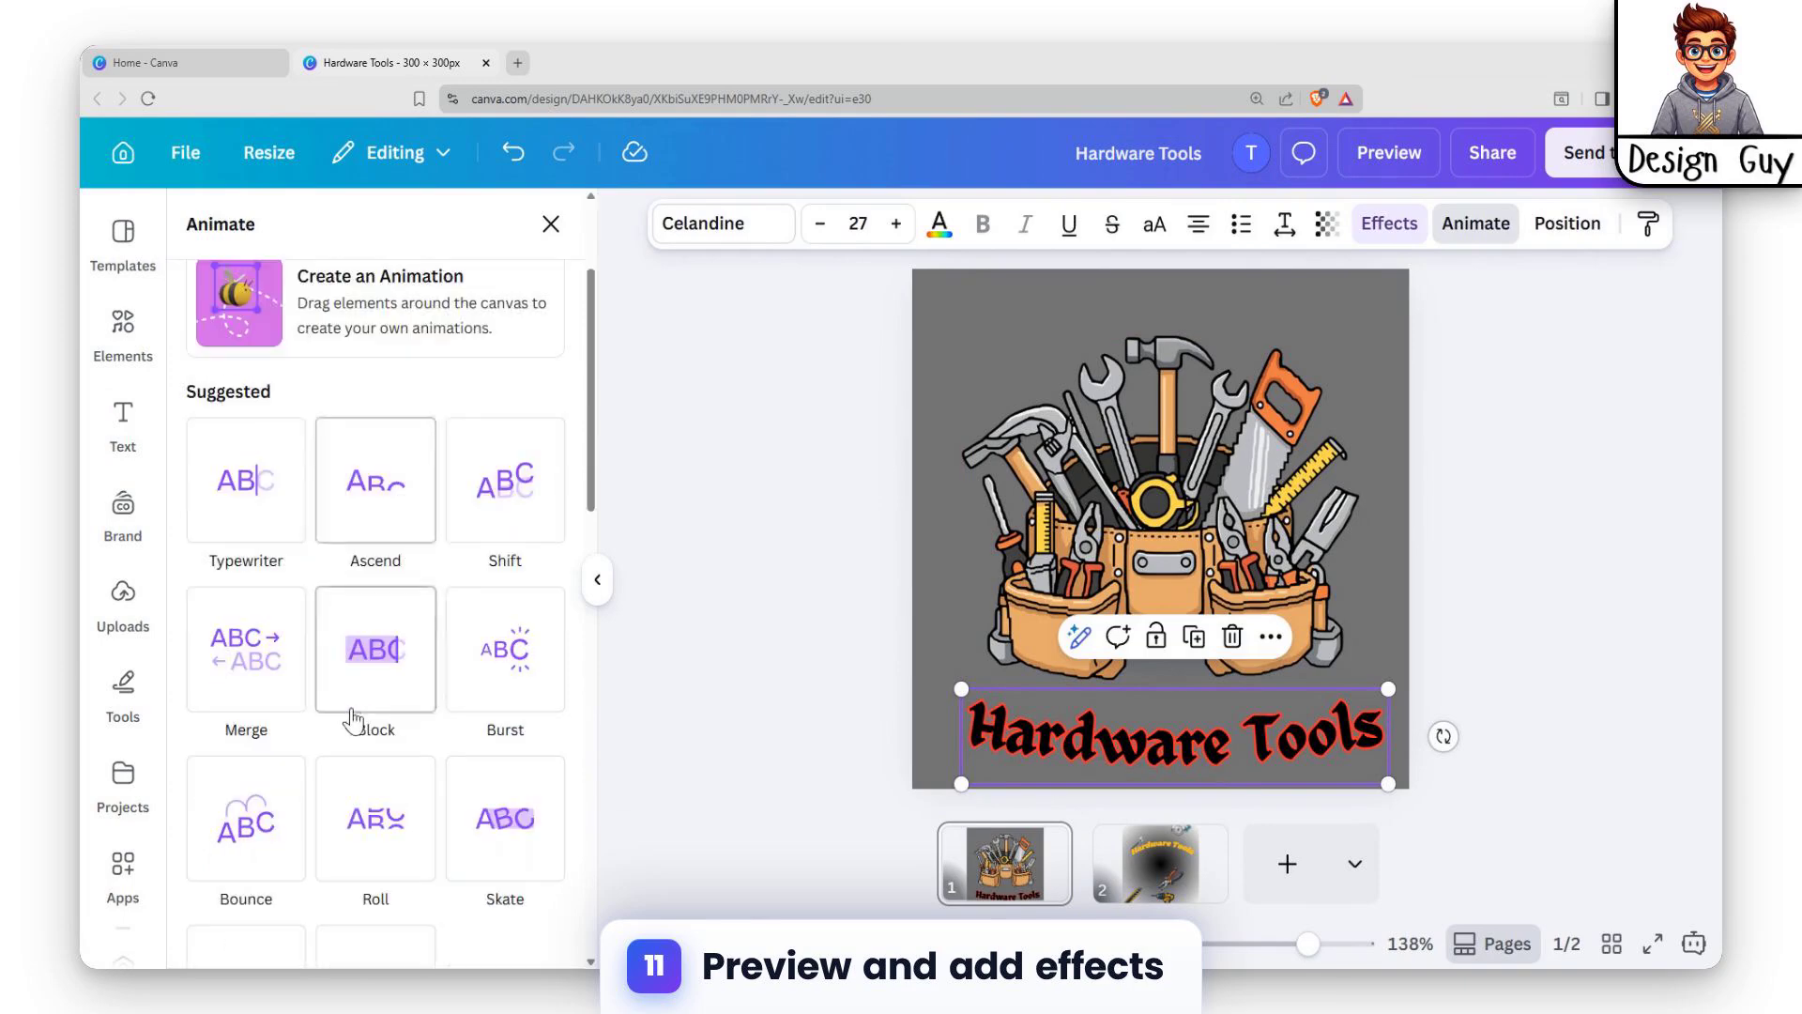
left_click(210, 508)
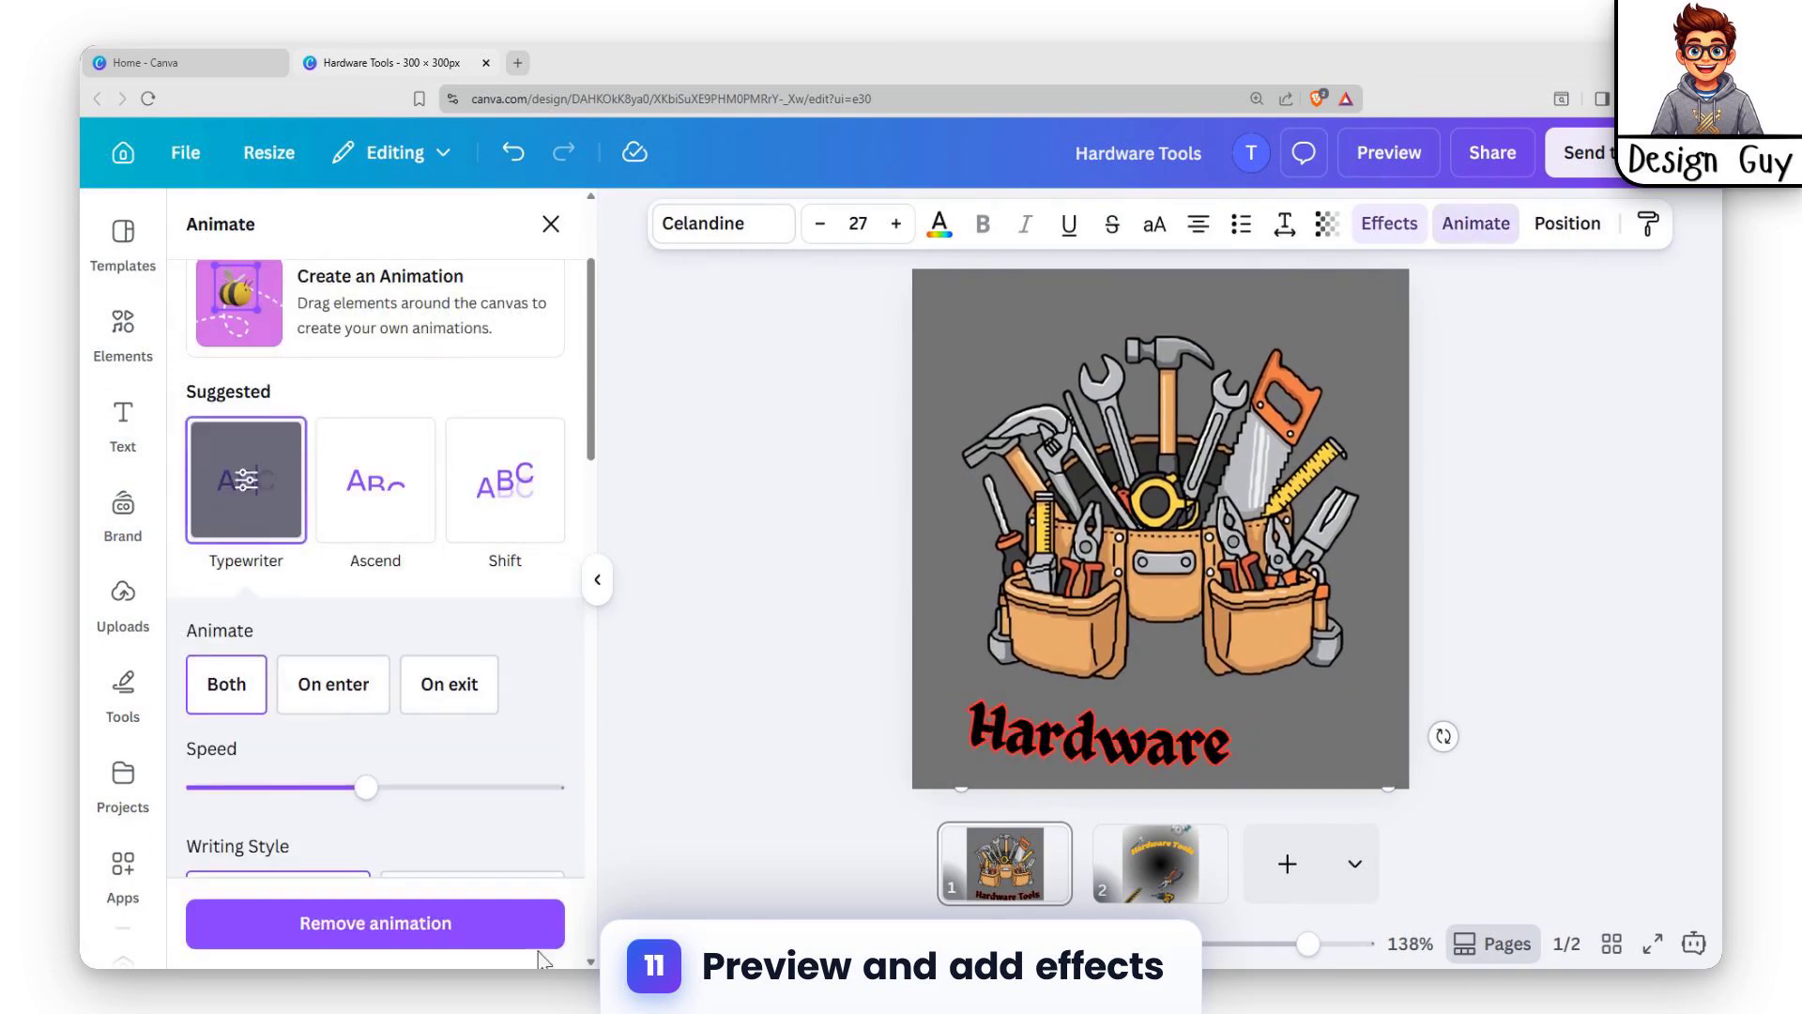
scroll(319, 525, "down", 4)
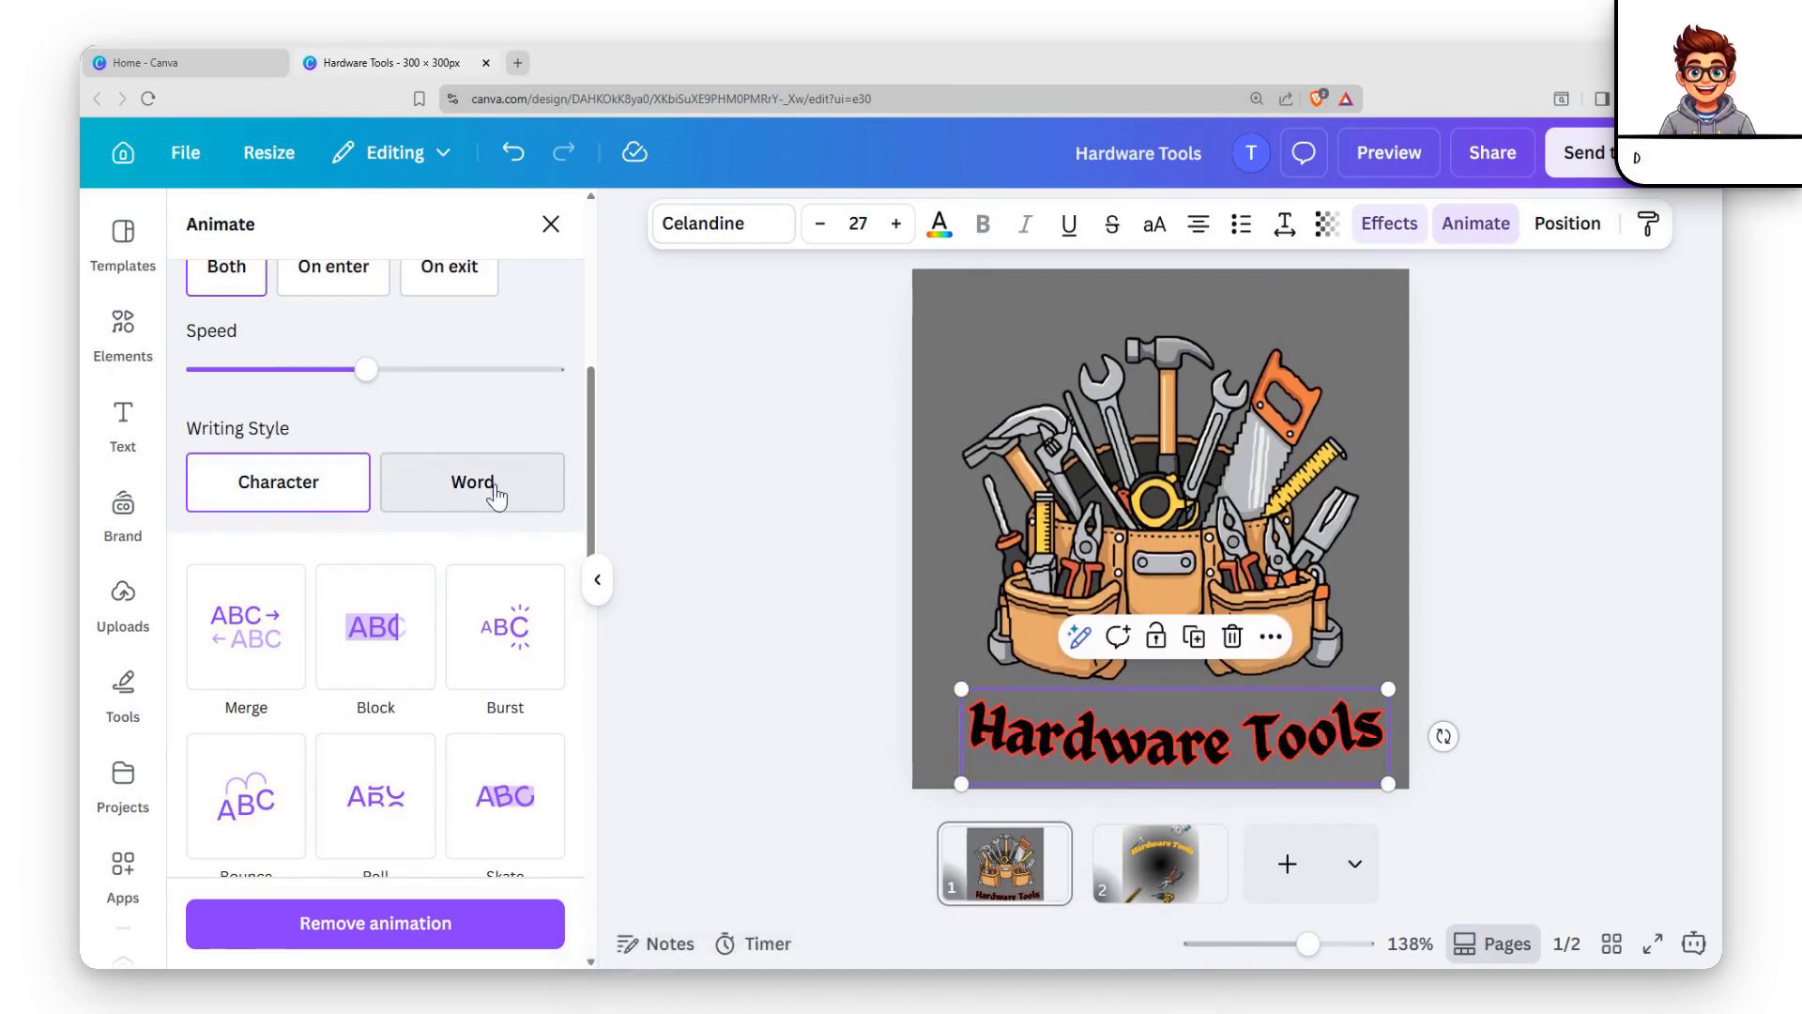
scroll(414, 672, "down", 5)
scroll(539, 736, "down", 10)
left_click(833, 598)
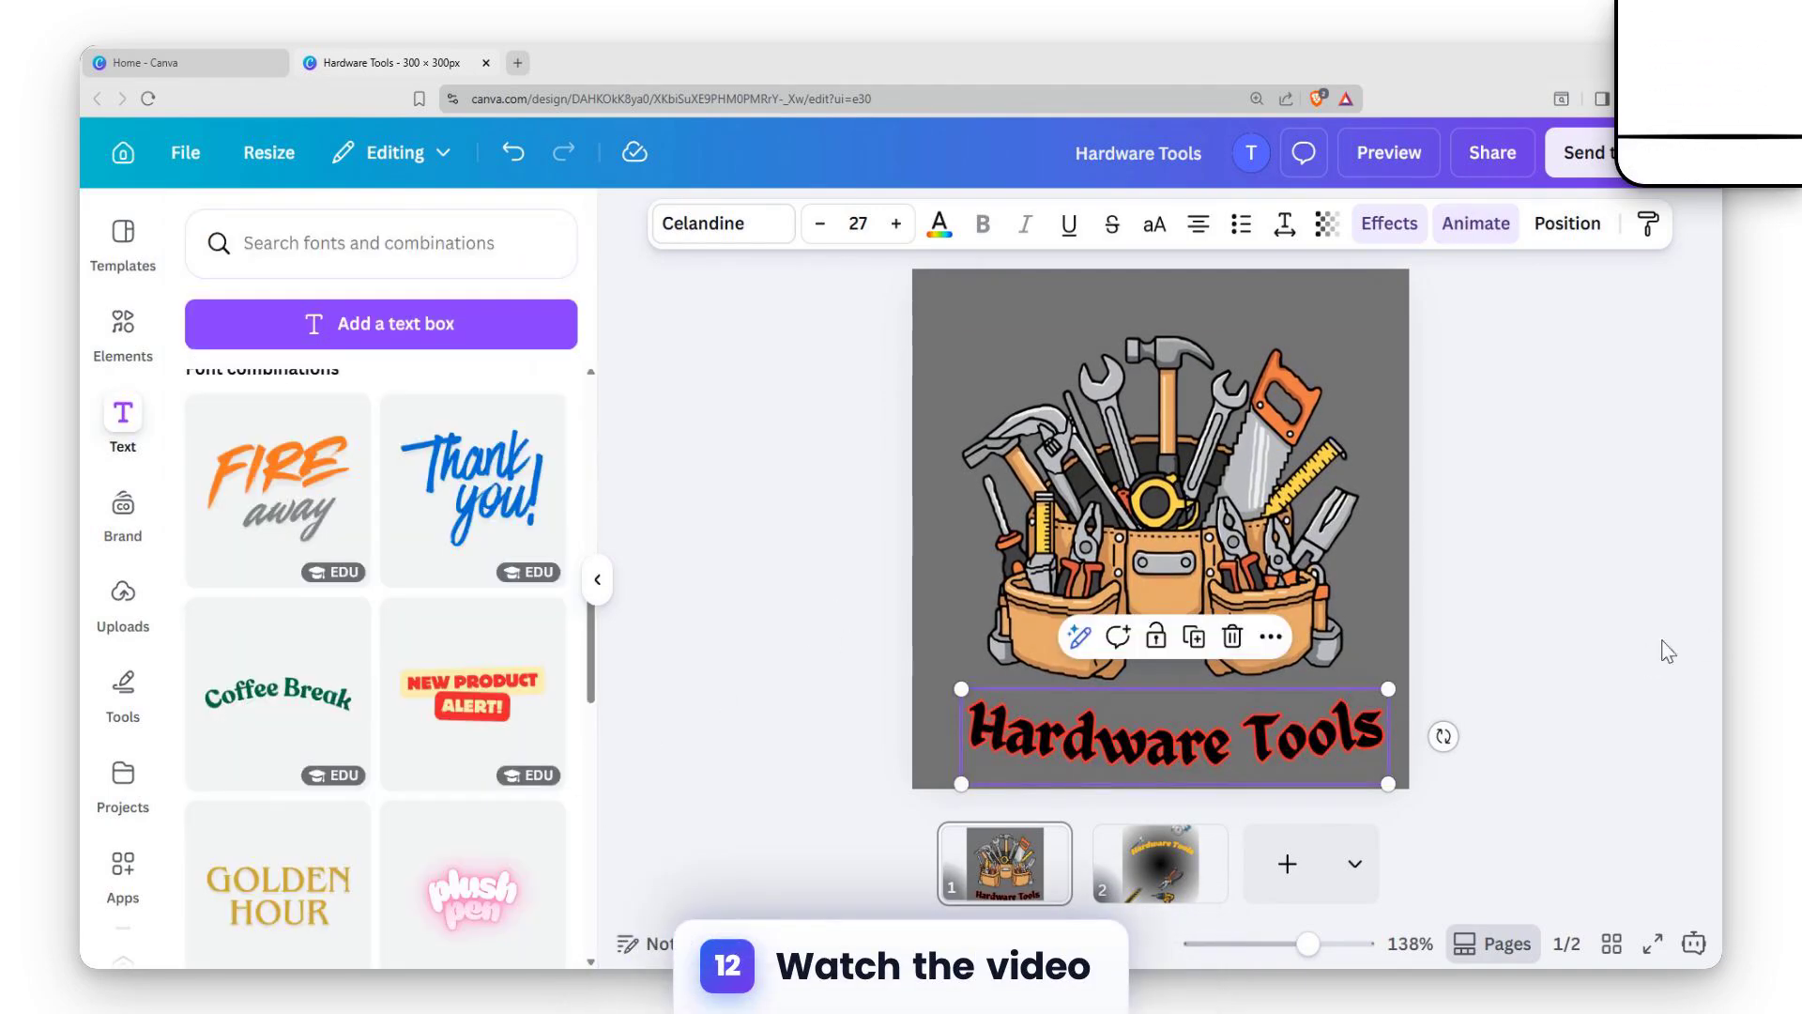
Deselect the heading and preview the animated design.
left_click(1581, 588)
left_click(1391, 156)
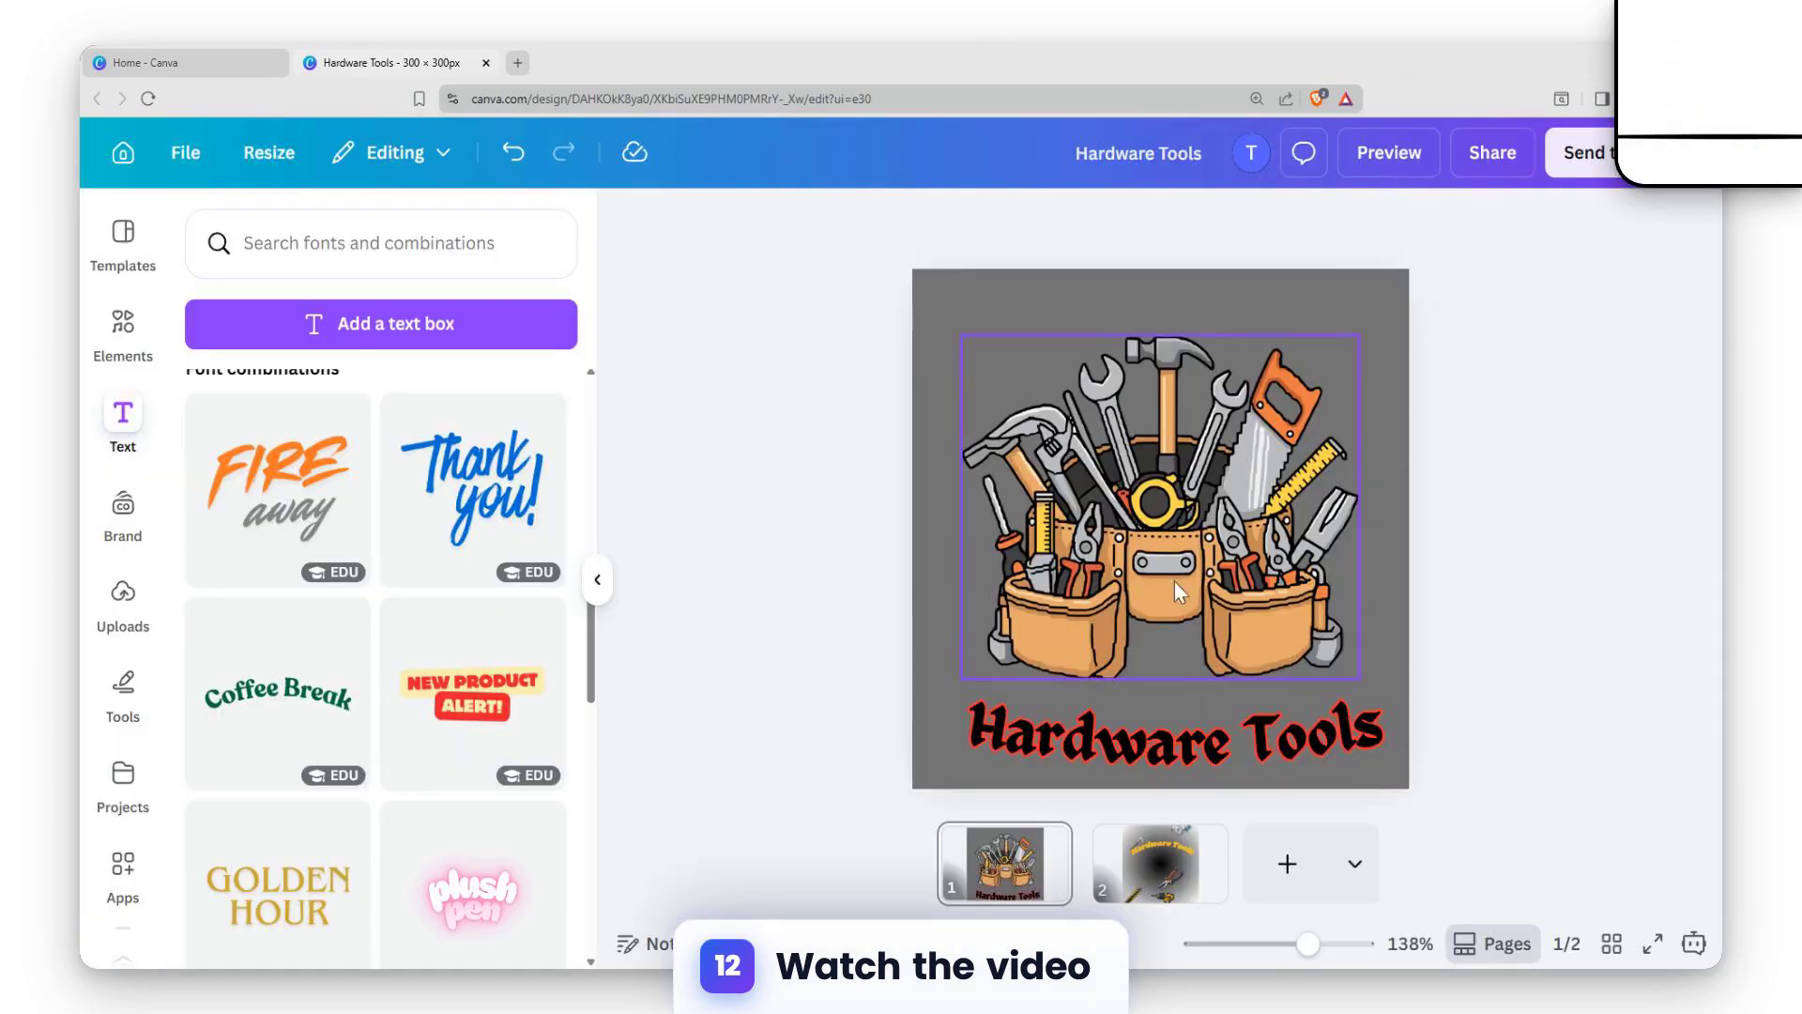
Open the design's MP4 video download options and set the quality to 2,880 × 2,880 px.
left_click(1493, 152)
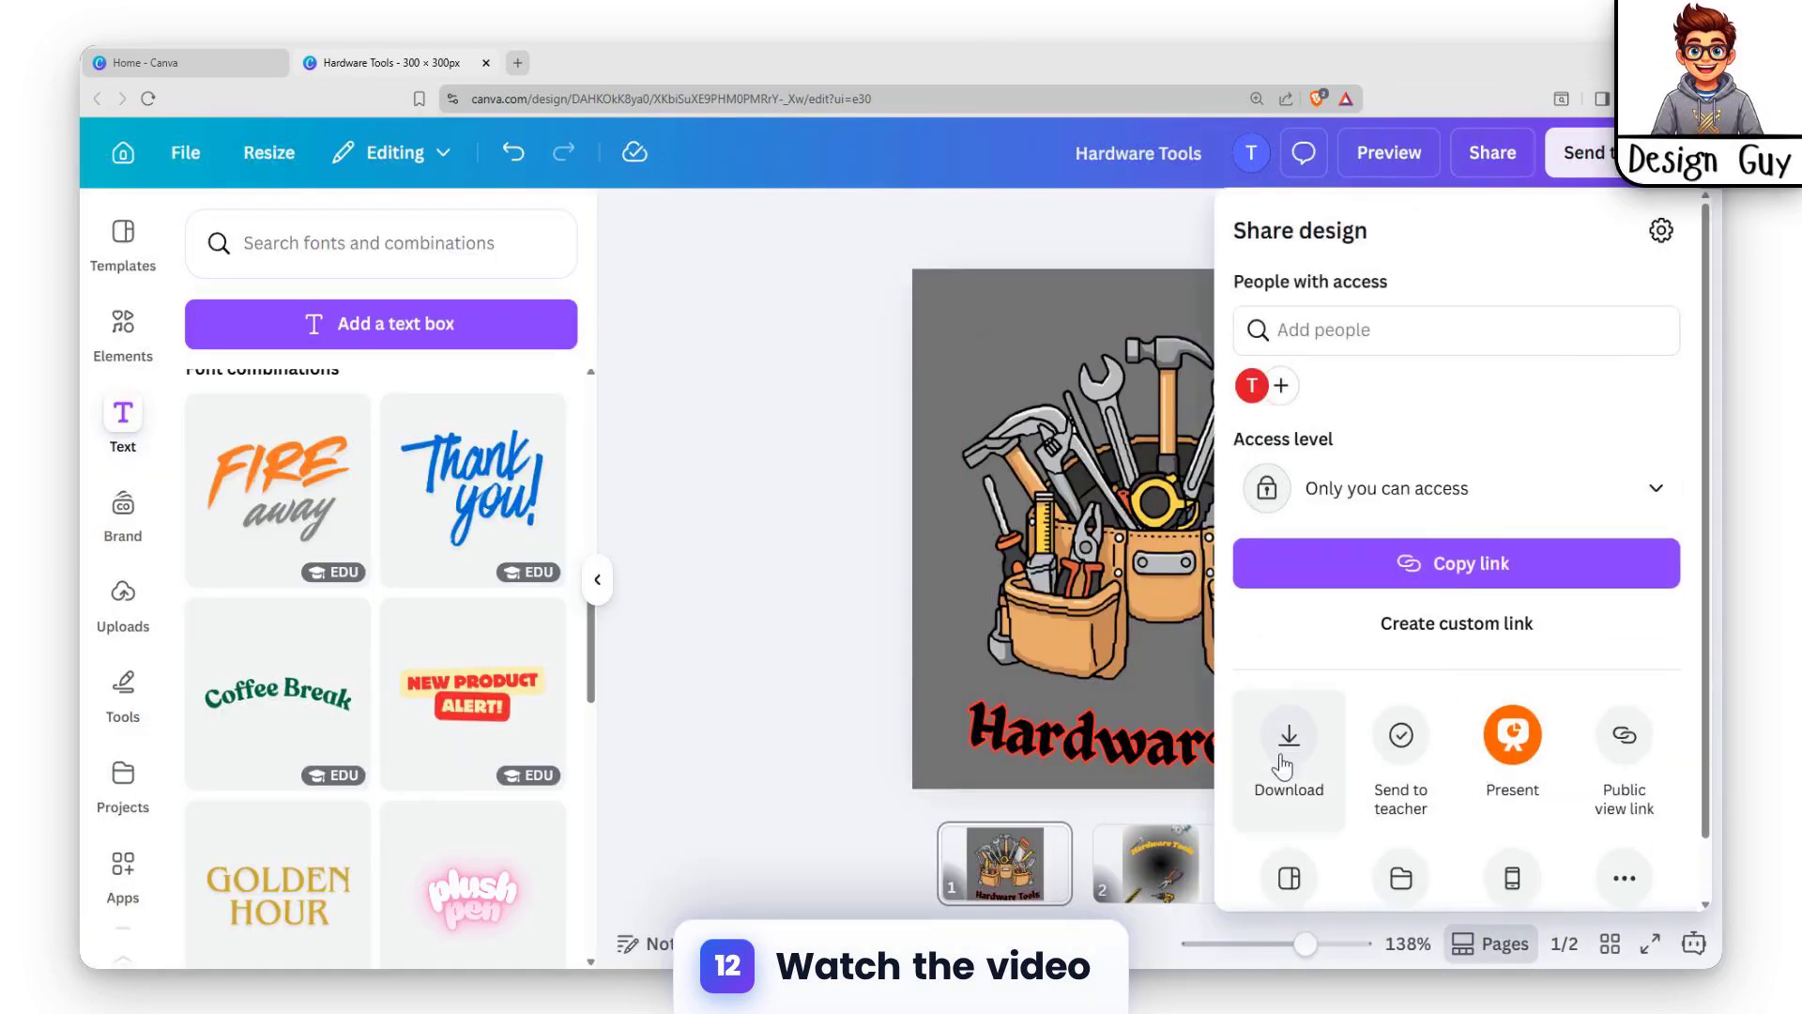
left_click(1296, 758)
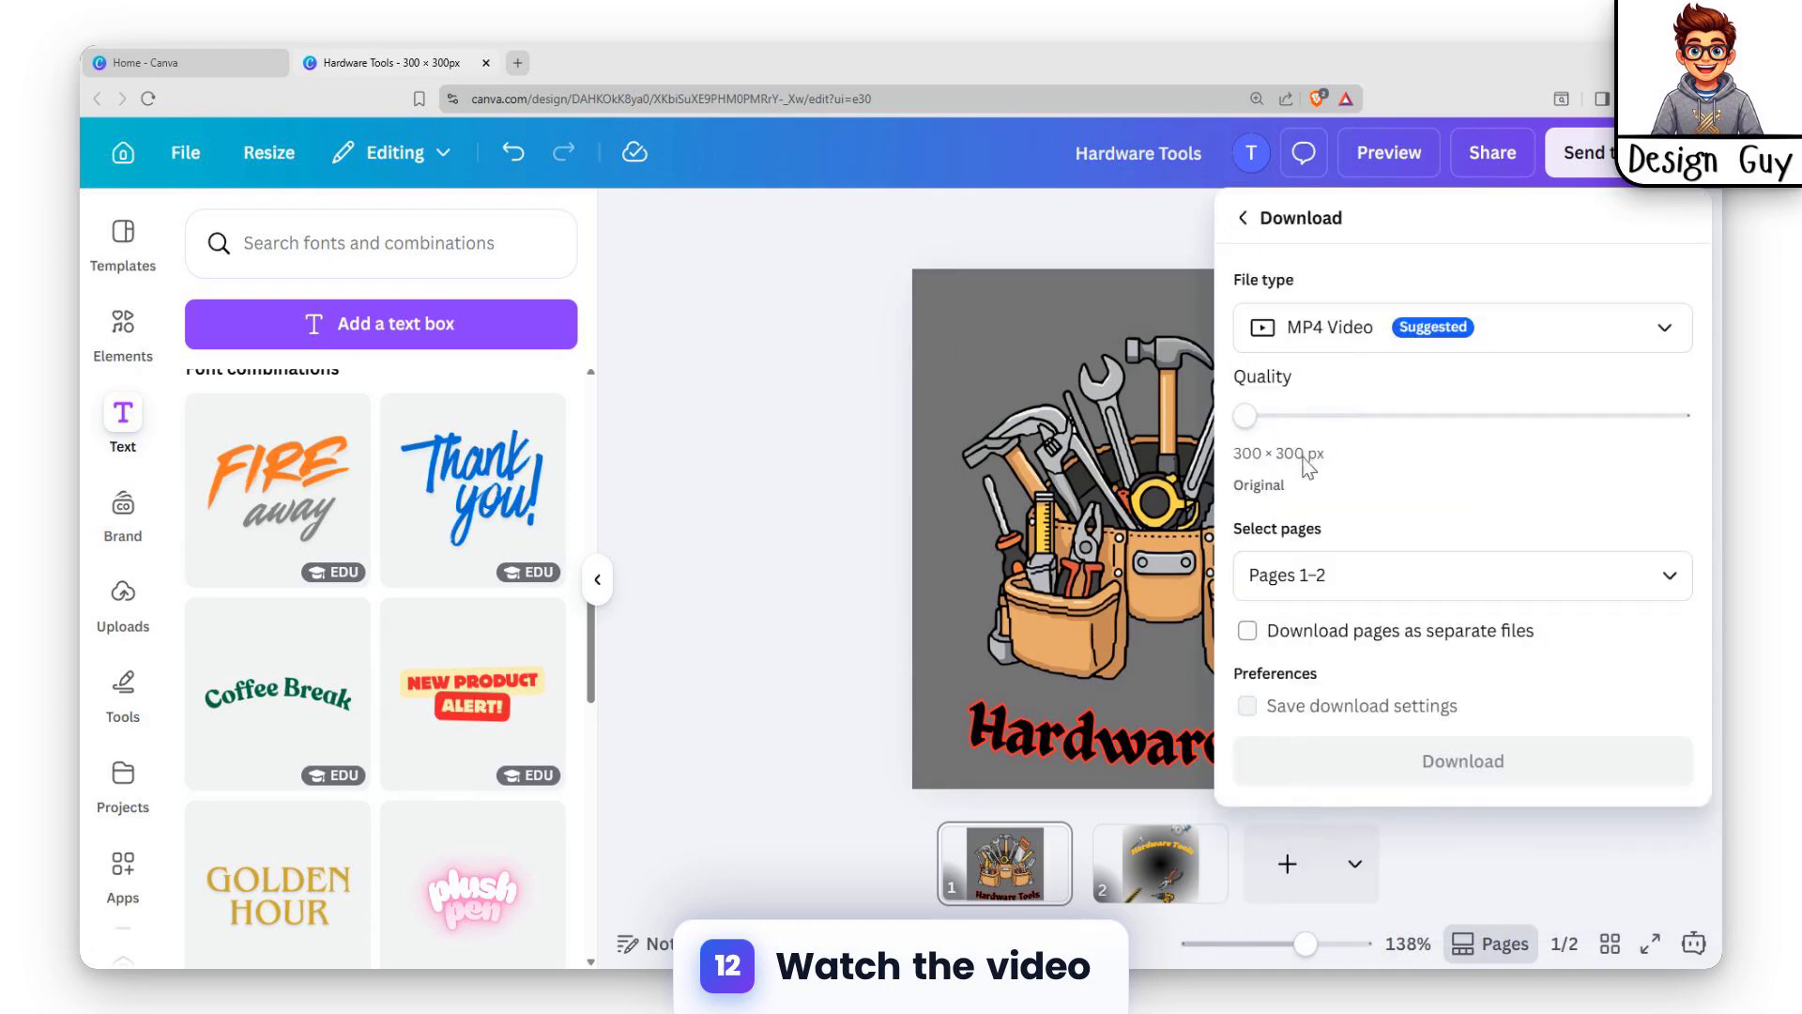
left_click(1633, 416)
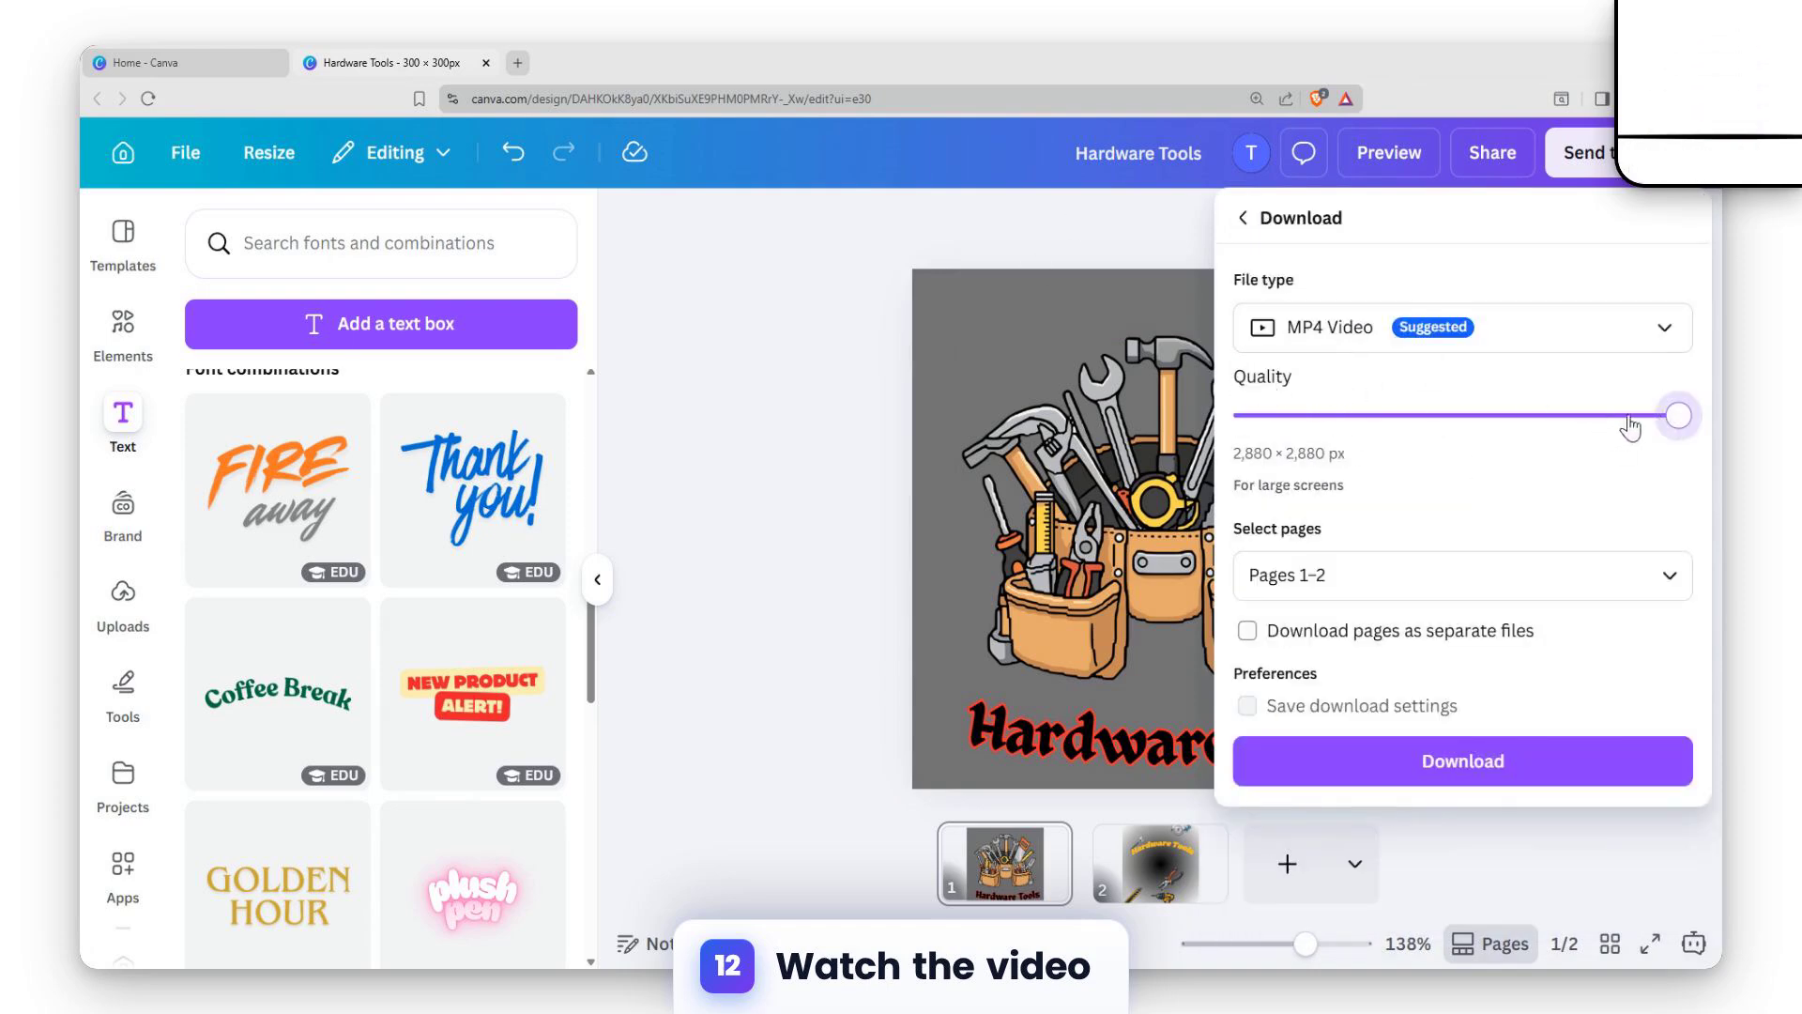